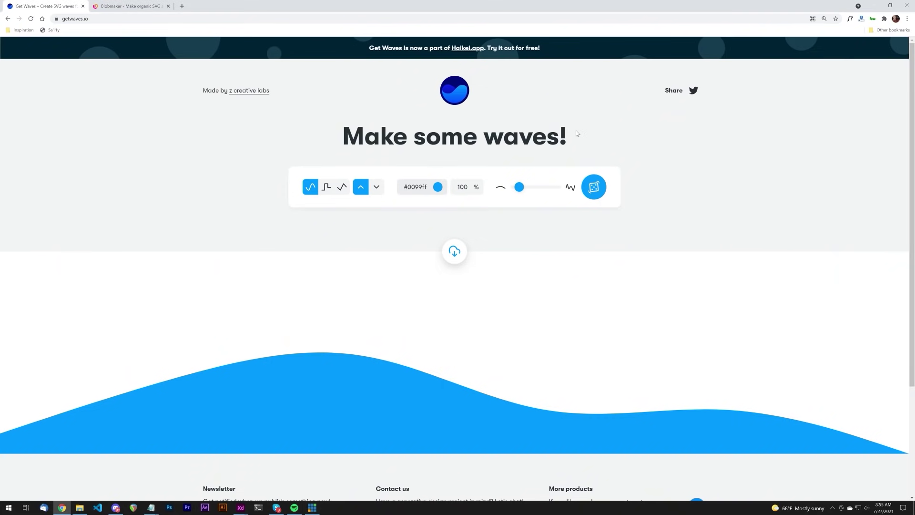
Generate several random smooth #0099ff waves in Get Waves while varying their complexity between gentle and wavy
drag(519, 188, 560, 191)
click(581, 195)
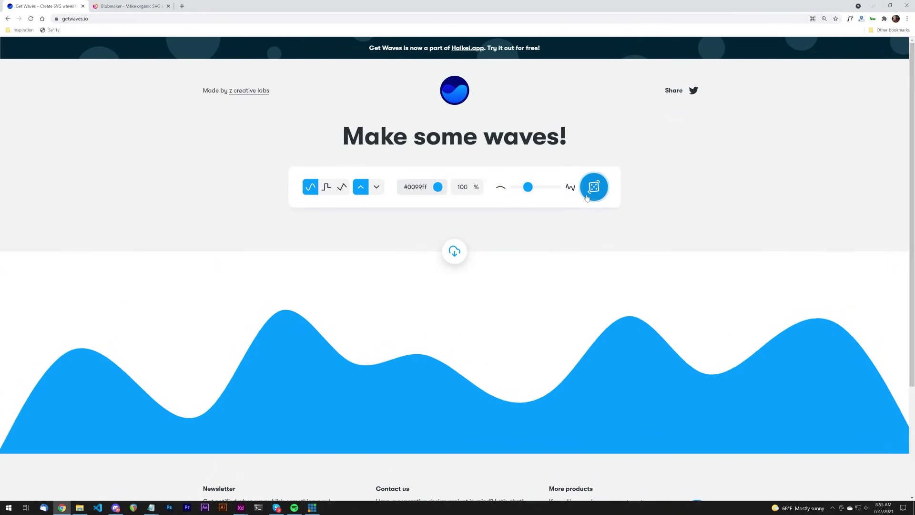
click(581, 196)
click(581, 197)
click(582, 195)
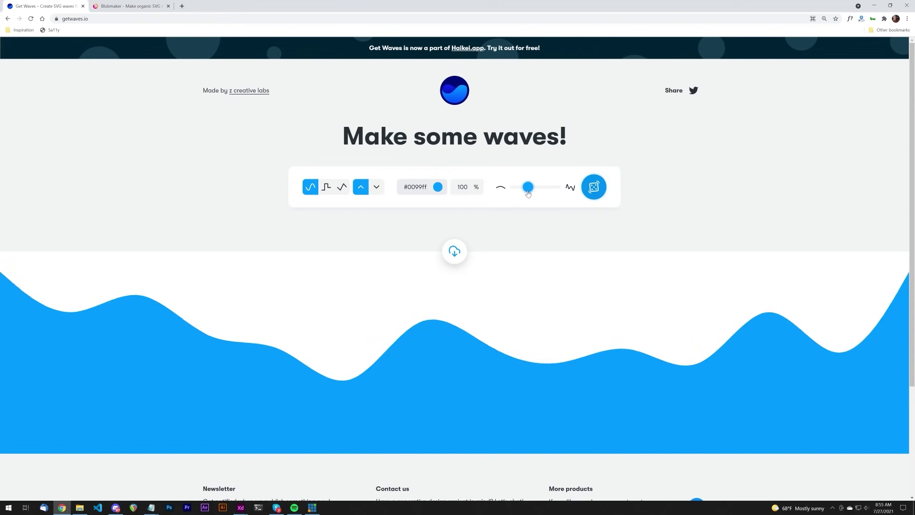
click(588, 192)
click(595, 189)
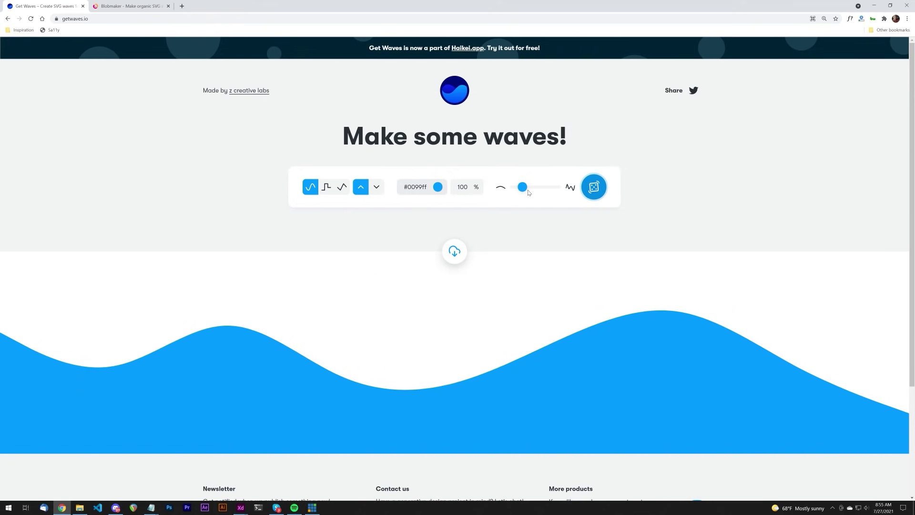
click(524, 191)
click(524, 190)
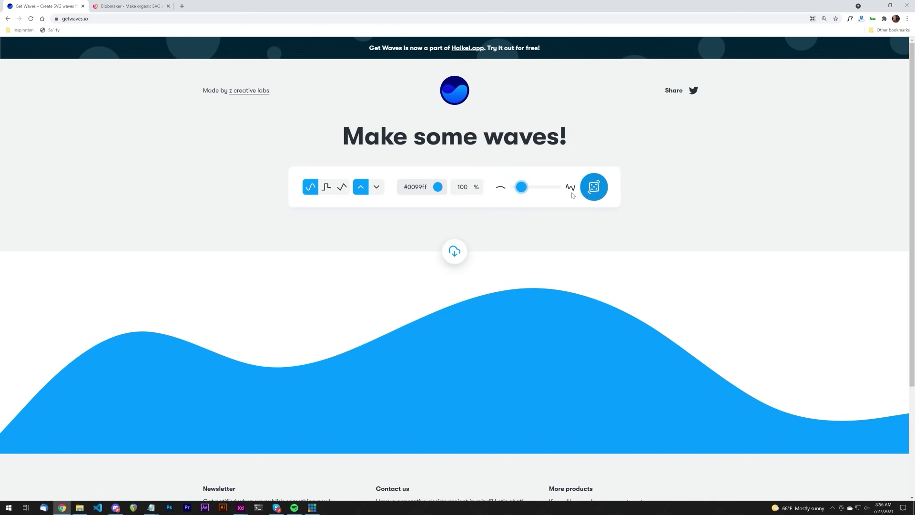
drag(525, 189, 521, 190)
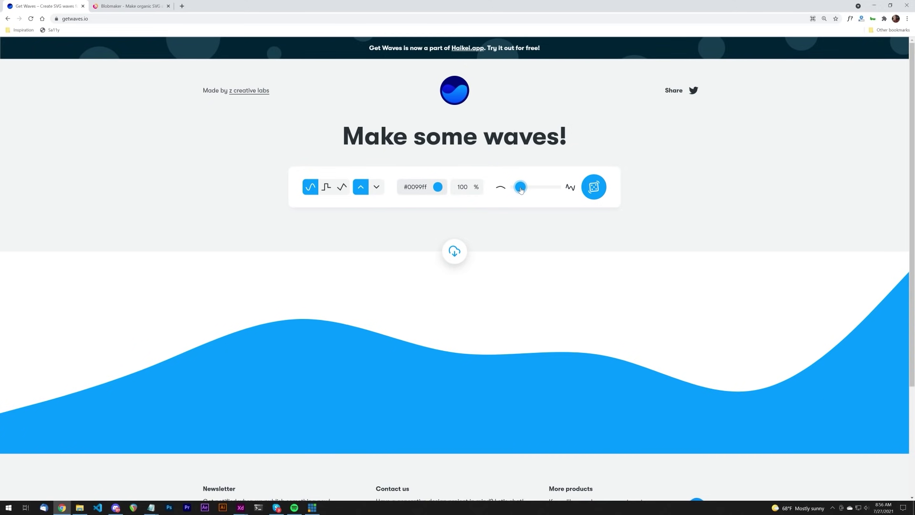
Switch to Blobmaker and reshape the #FF0066 blob by raising its complexity and contrast
click(134, 7)
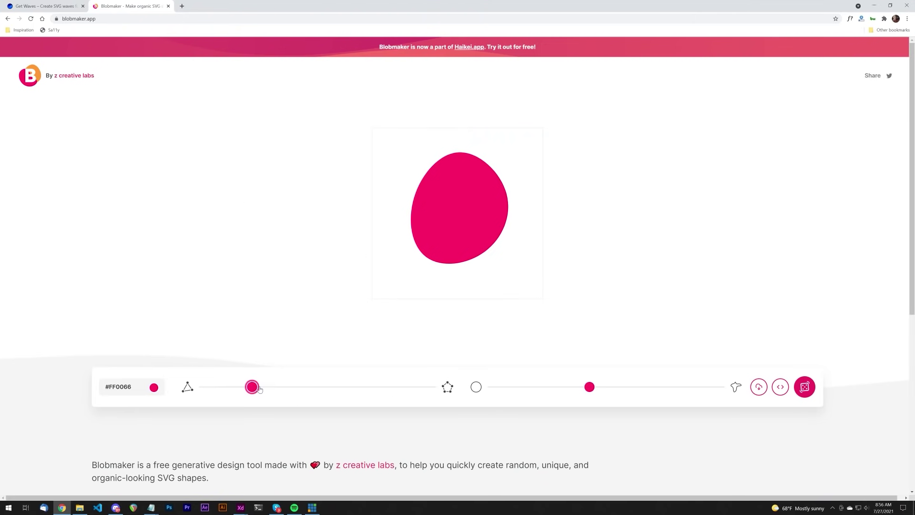
drag(252, 387, 358, 387)
mouse_move(610, 391)
mouse_down()
mouse_move(655, 387)
mouse_move(622, 387)
mouse_up()
drag(350, 393, 383, 393)
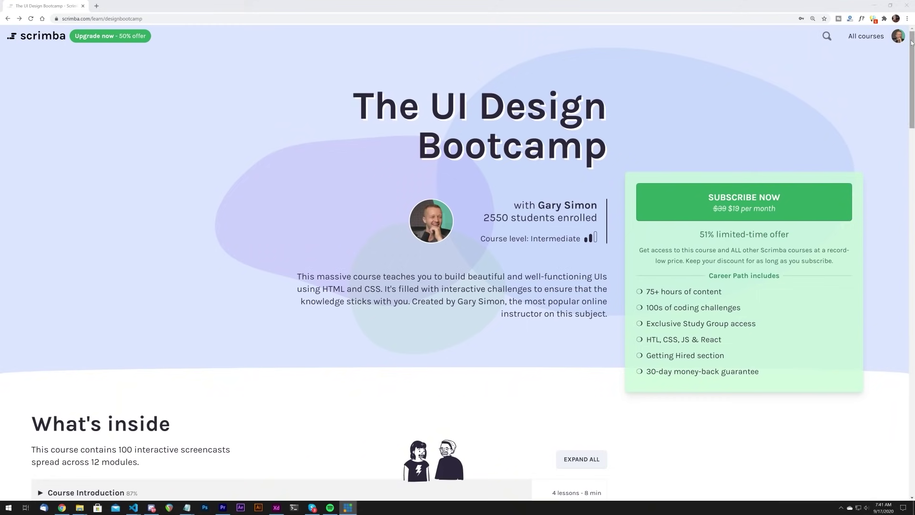
Look through the UI Design Bootcamp's module list and skim the later part of the Defining the HTML lesson
drag(912, 41, 910, 123)
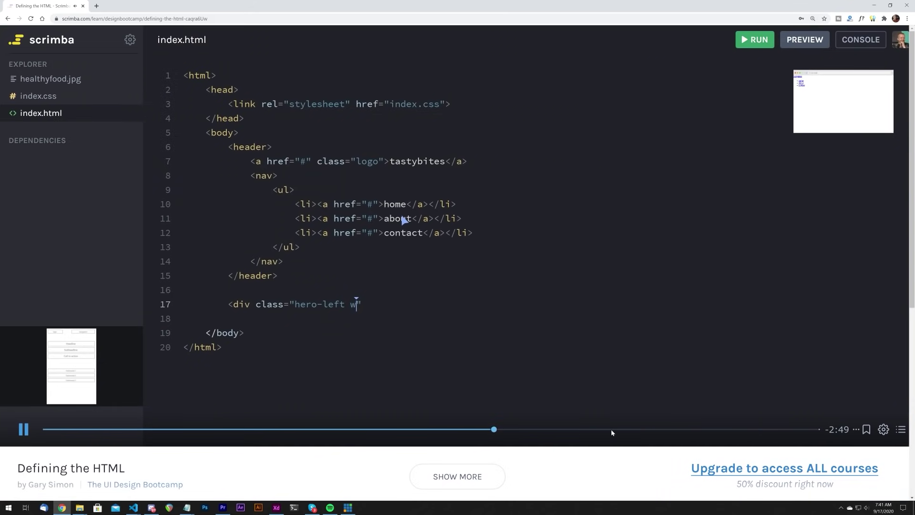
click(620, 429)
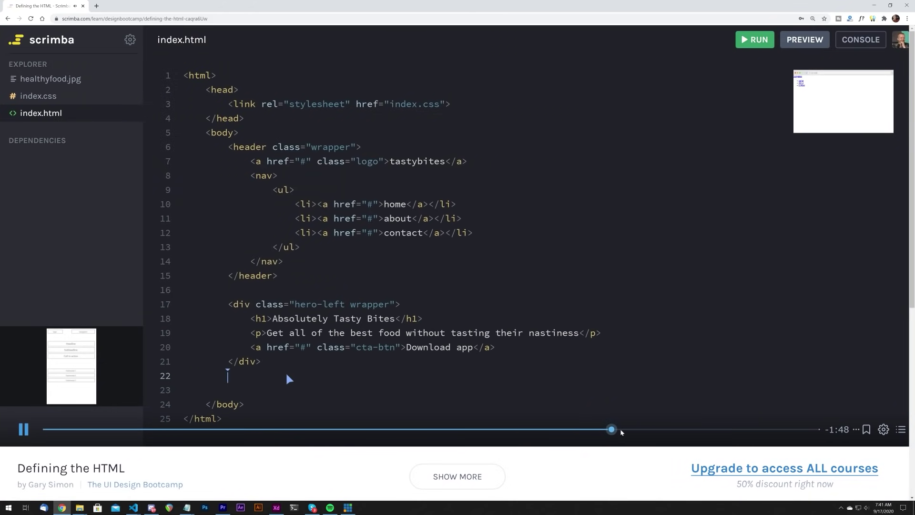
click(699, 429)
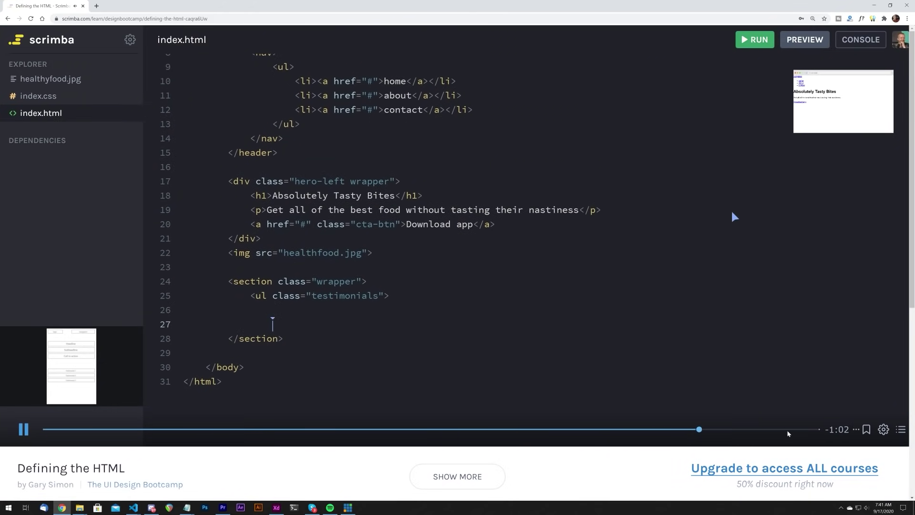
click(777, 430)
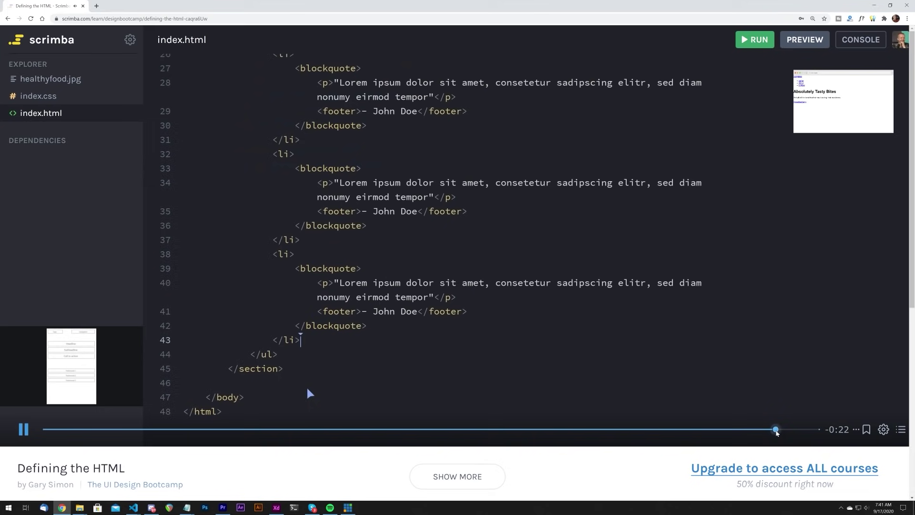
click(8, 19)
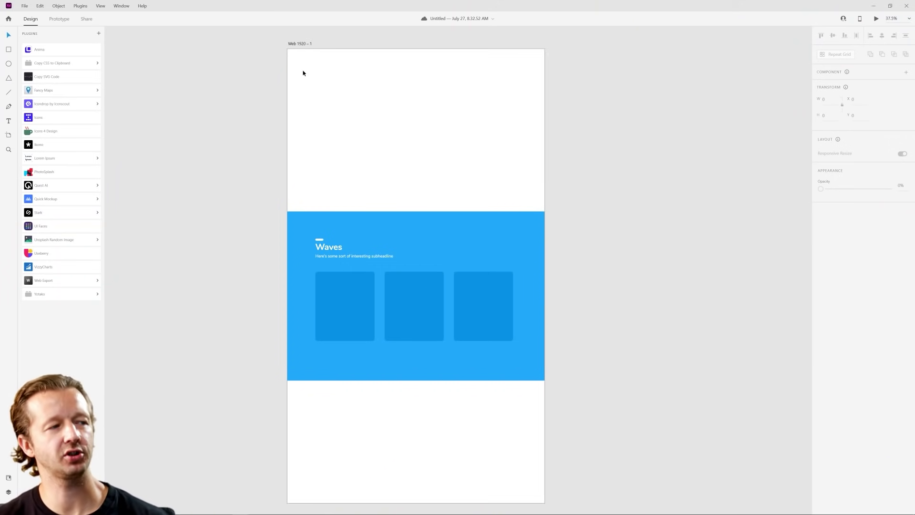
mouse_move(302, 71)
mouse_down()
mouse_move(492, 168)
mouse_move(529, 196)
mouse_move(471, 145)
mouse_move(333, 77)
mouse_move(300, 73)
mouse_up()
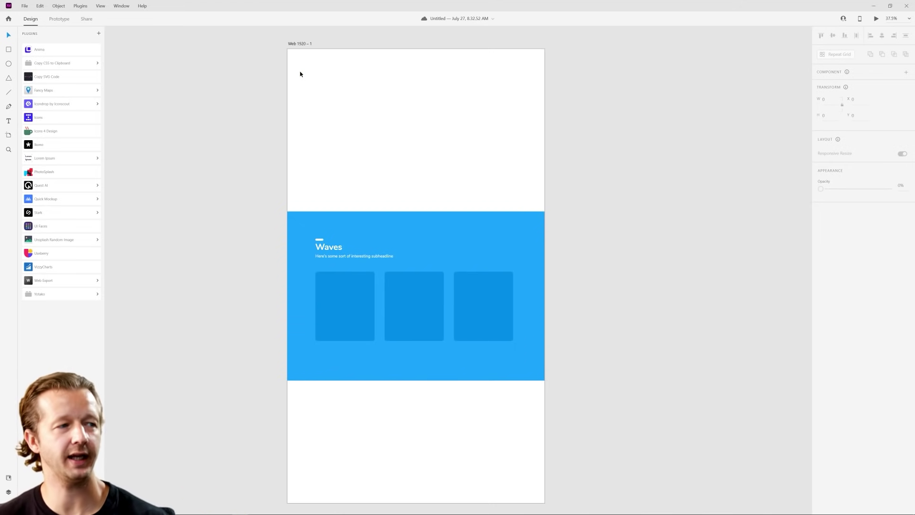
scroll(415, 304, up, 5)
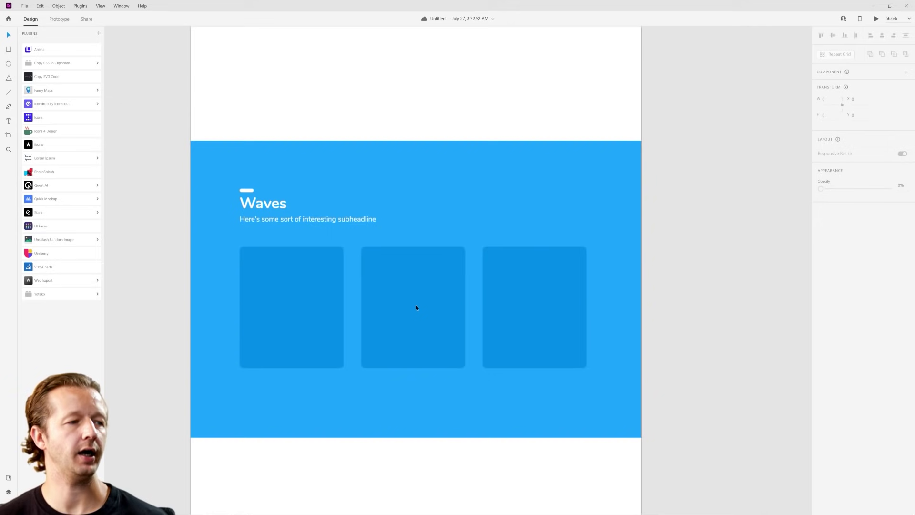
scroll(526, 157, down, 2)
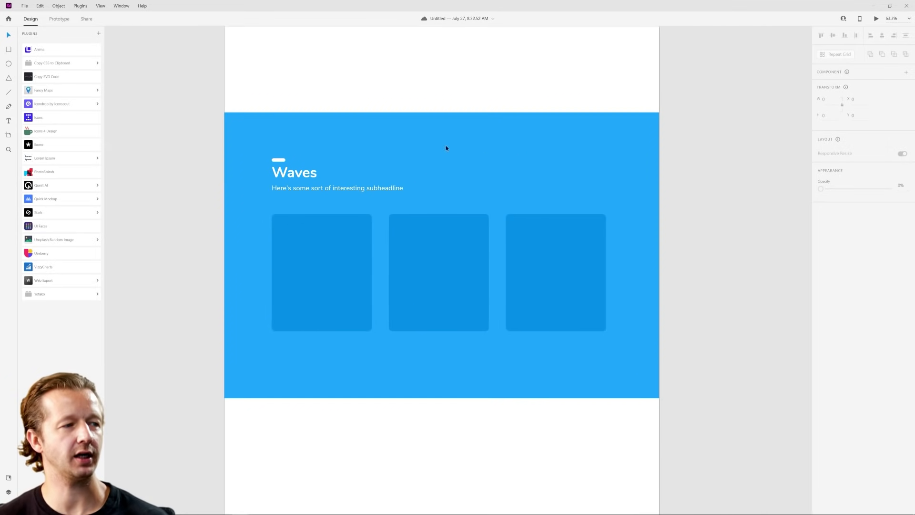
click(298, 176)
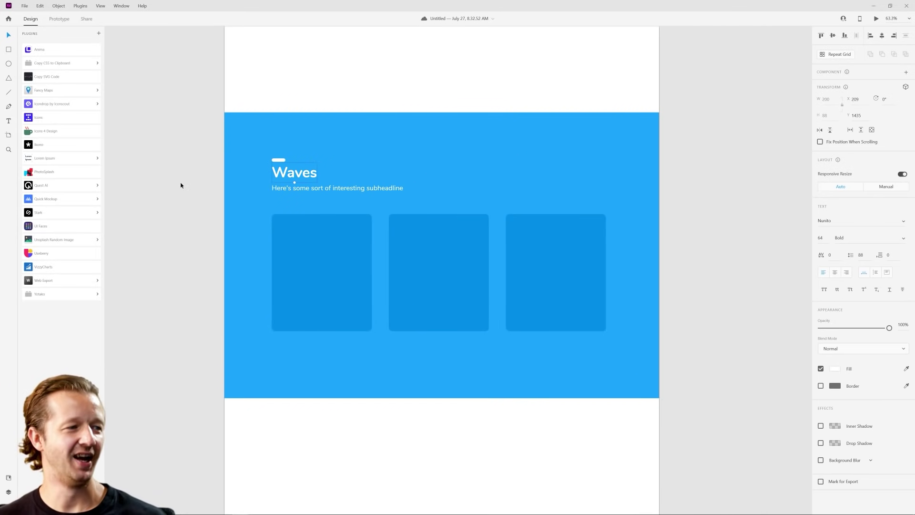
Delete the Waves section's blue background and recolour its accent bar, heading and subheadline black
click(539, 136)
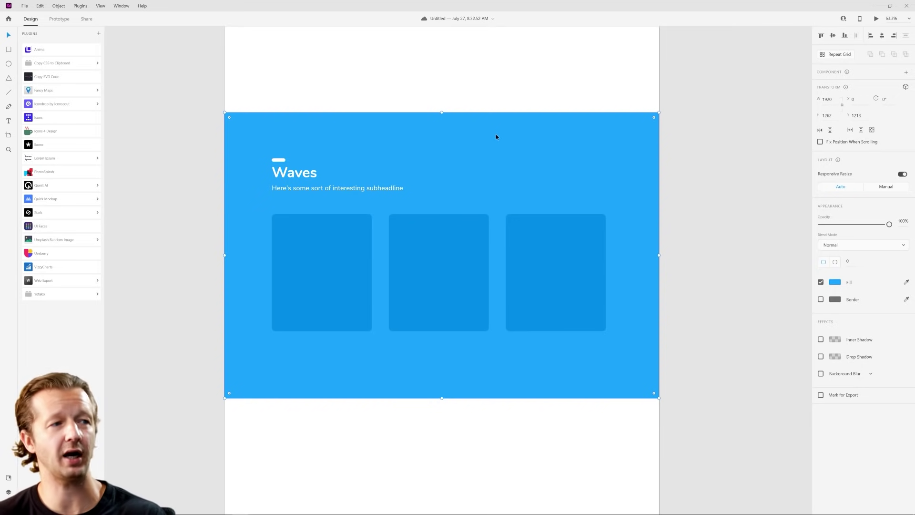
key(Delete)
drag(232, 133, 415, 200)
click(835, 265)
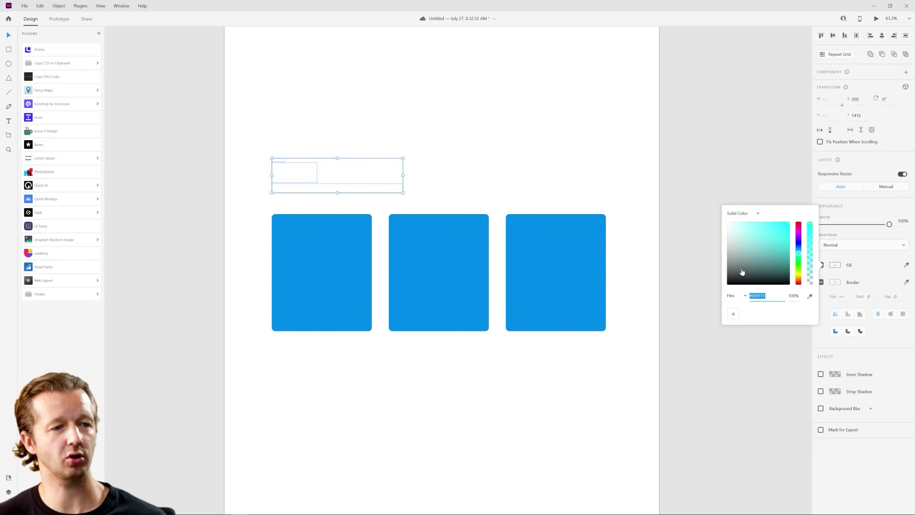
drag(742, 271, 688, 305)
click(279, 139)
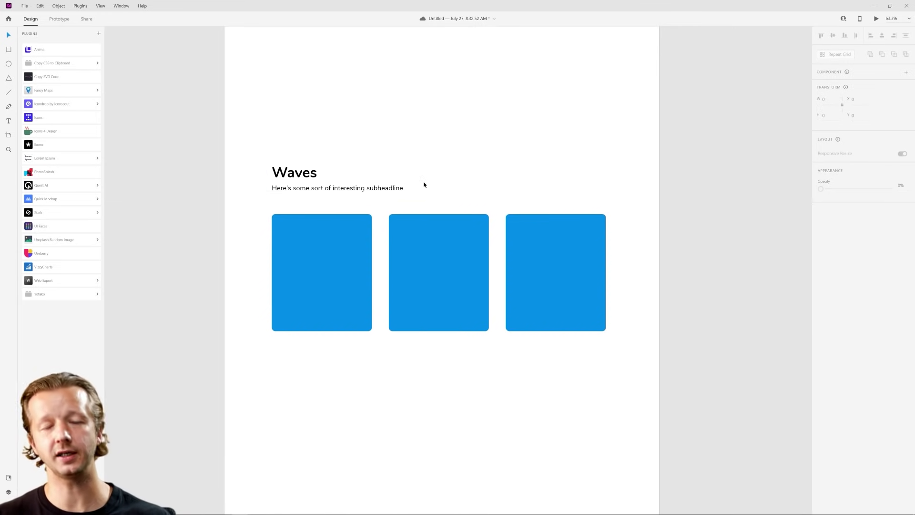
Undo the text recolouring and the deletion of the blue background, and clear the selection
key(ctrl+z)
key(ctrl+z)
click(713, 177)
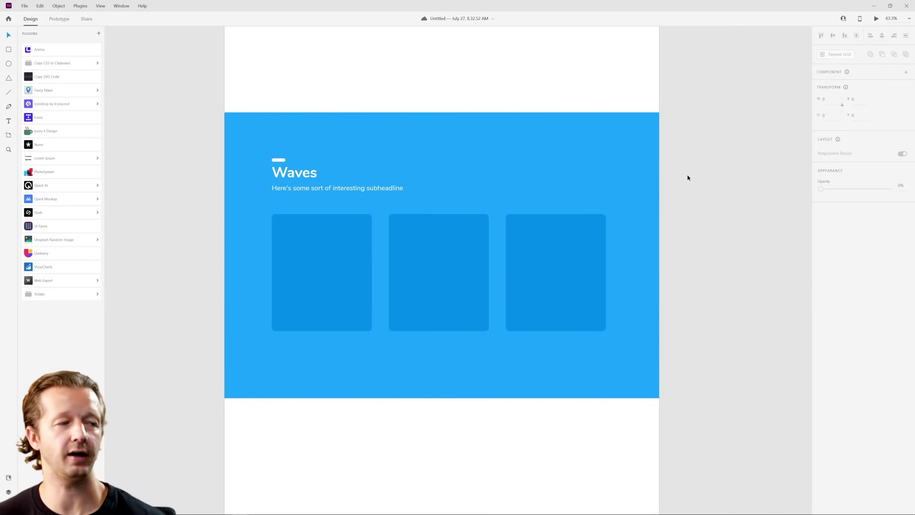
click(578, 160)
click(265, 110)
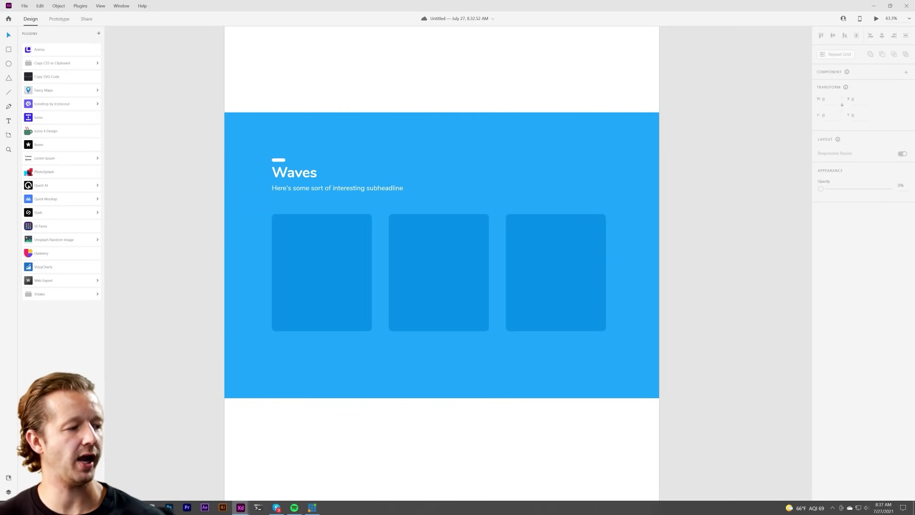
Switch to the browser with Get Waves, reload the page and maximize the window
click(151, 507)
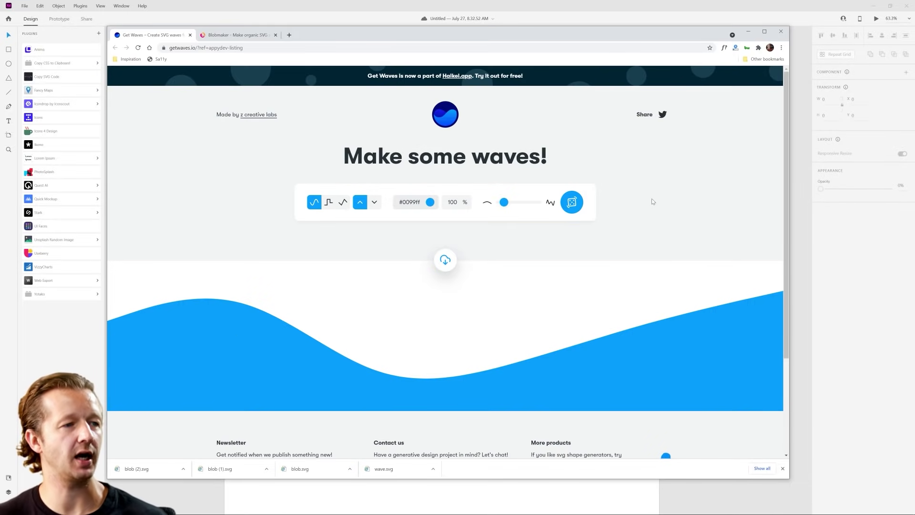
click(140, 48)
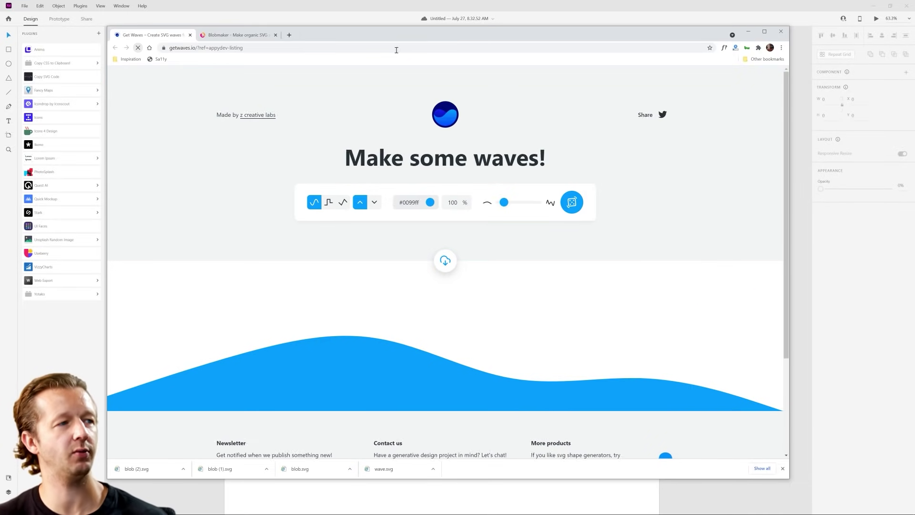
double_click(484, 31)
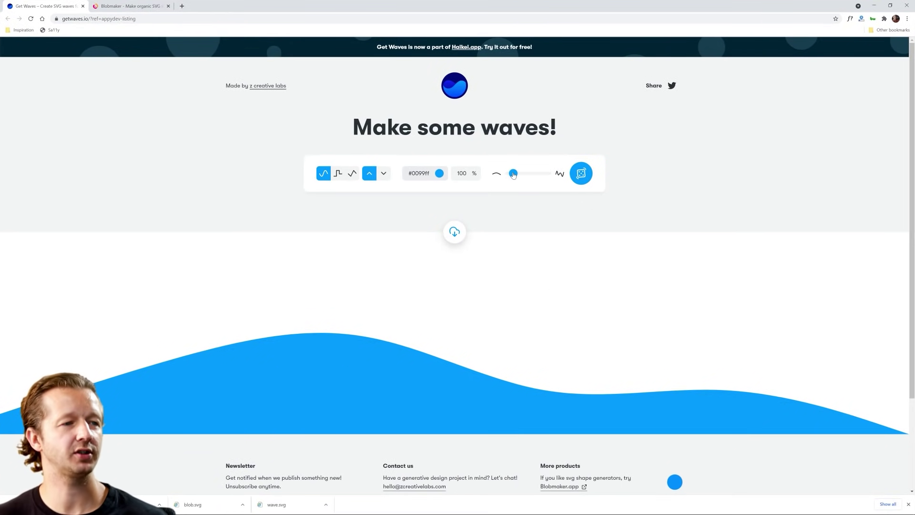
Raise the wave's complexity to about the middle and try the stepped and angular styles before returning to smooth
drag(513, 174, 527, 177)
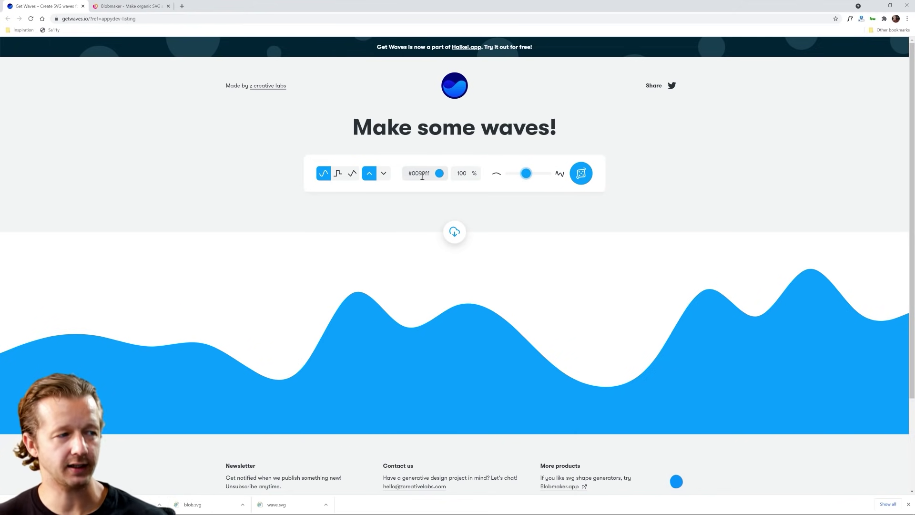
click(339, 174)
click(350, 175)
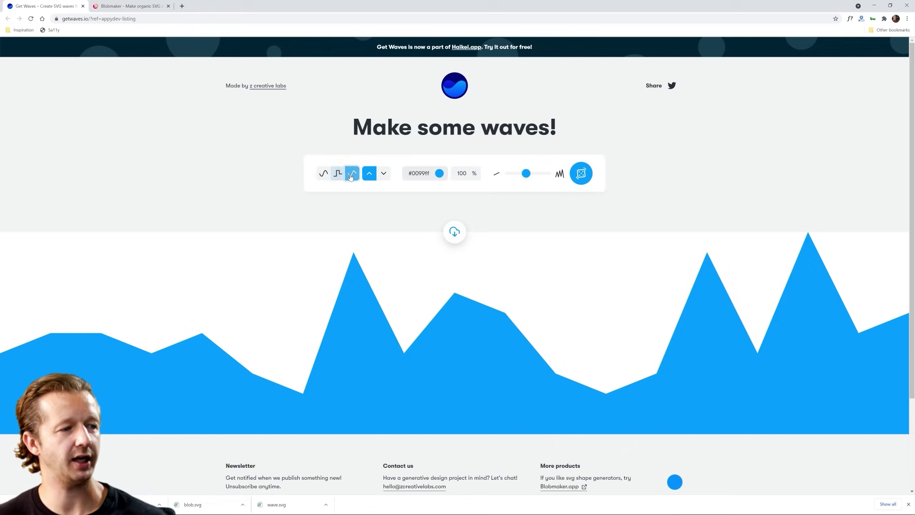
click(325, 176)
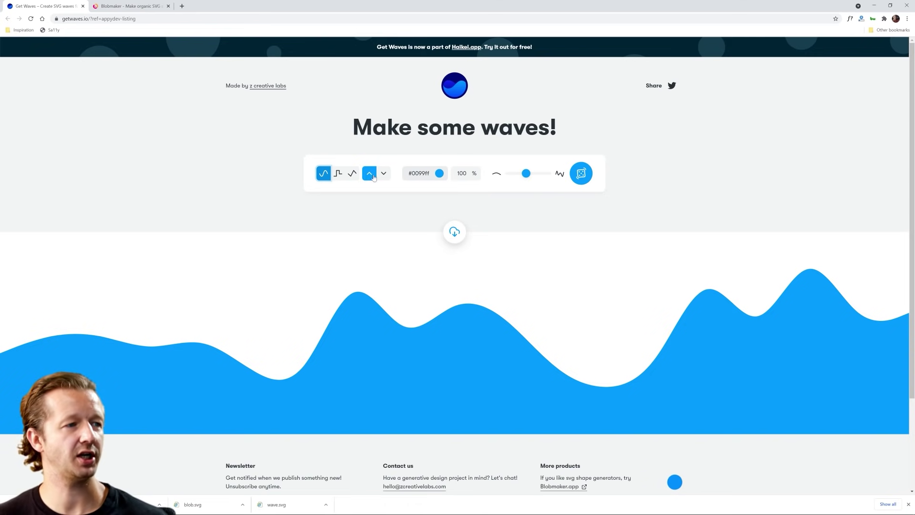
Lower the complexity until the smooth wave is gentle with one low crest, and download it as an SVG
drag(526, 175, 513, 178)
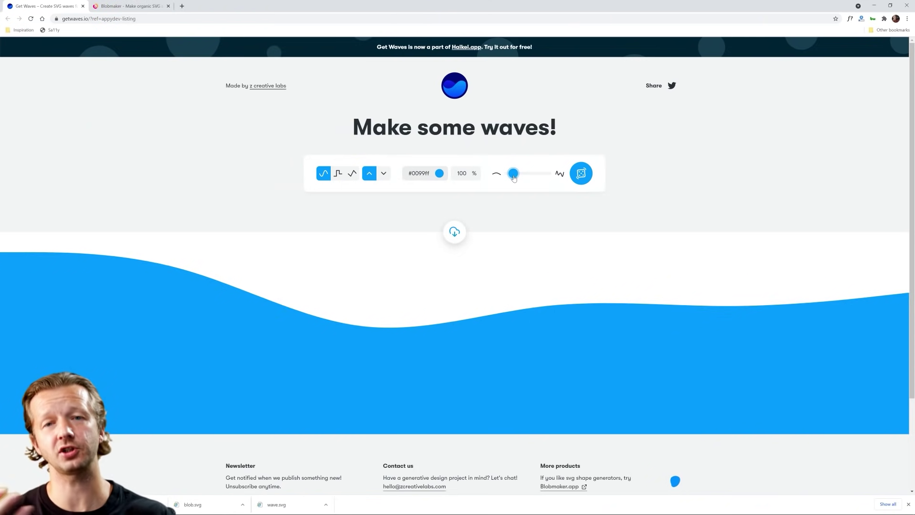
mouse_move(514, 179)
mouse_down()
mouse_move(546, 178)
mouse_move(511, 176)
mouse_up()
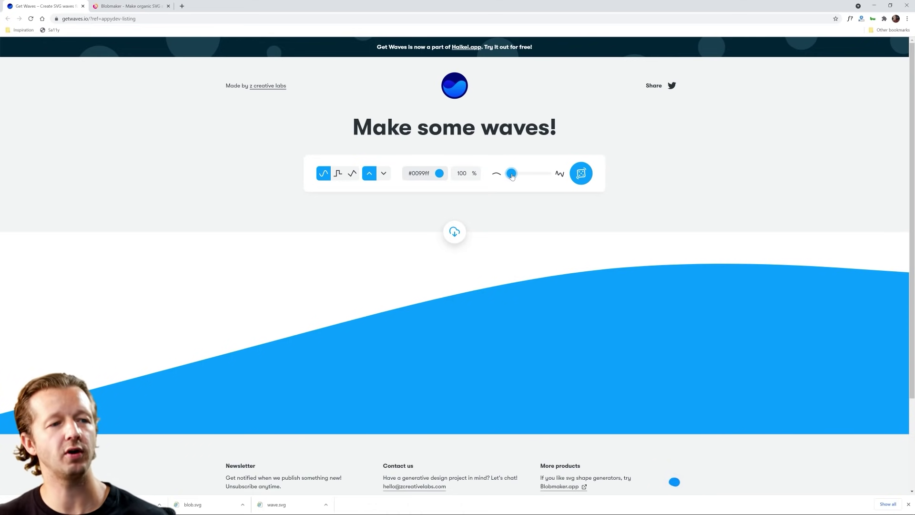
drag(511, 177, 512, 175)
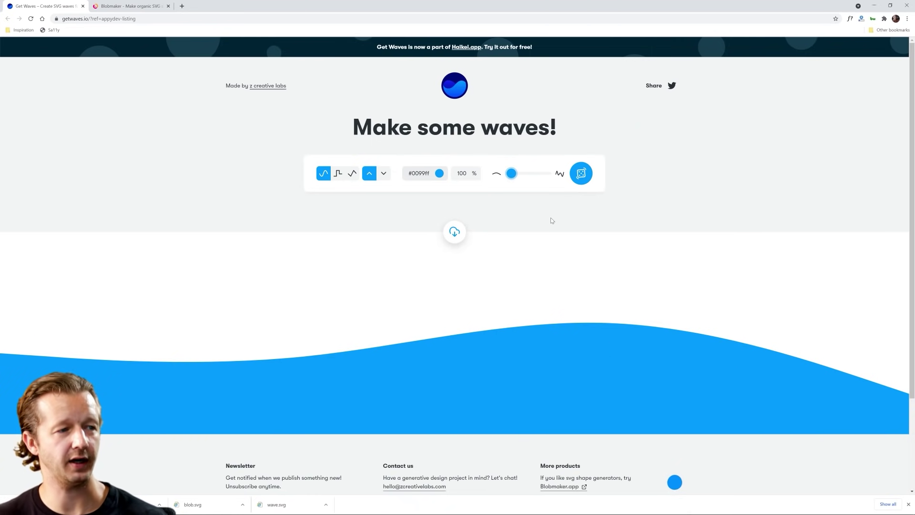
click(454, 232)
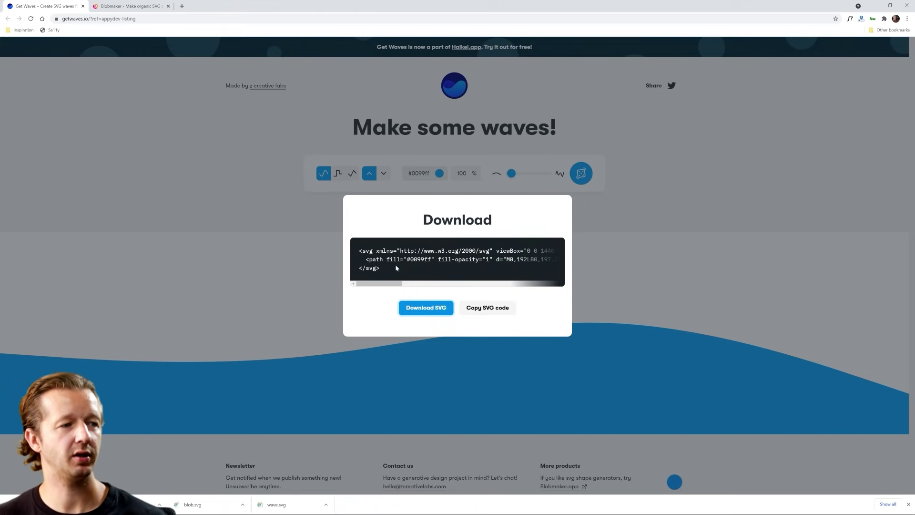
click(429, 308)
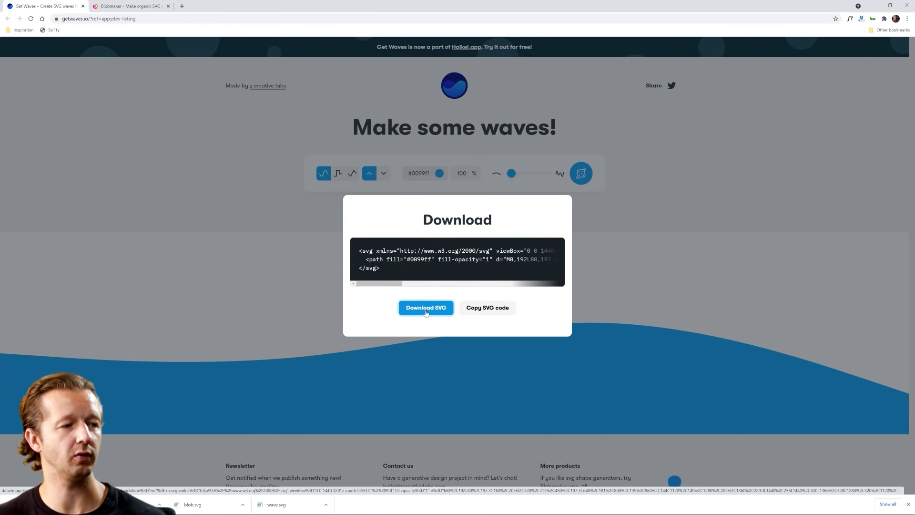
Import the downloaded wave SVG into the Adobe XD artboard and position it just above the blue Waves section, at X 194, Y 1028
drag(320, 5, 914, 100)
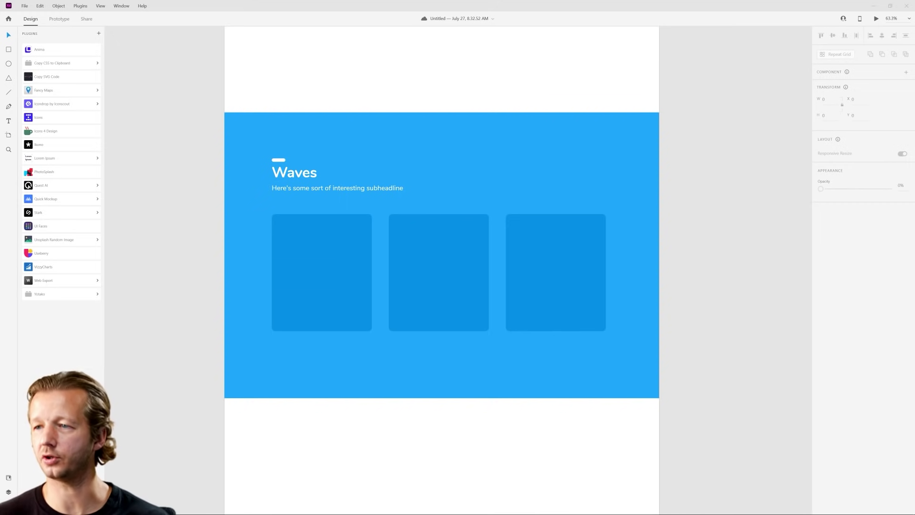
drag(394, 220, 734, 257)
drag(759, 285, 300, 96)
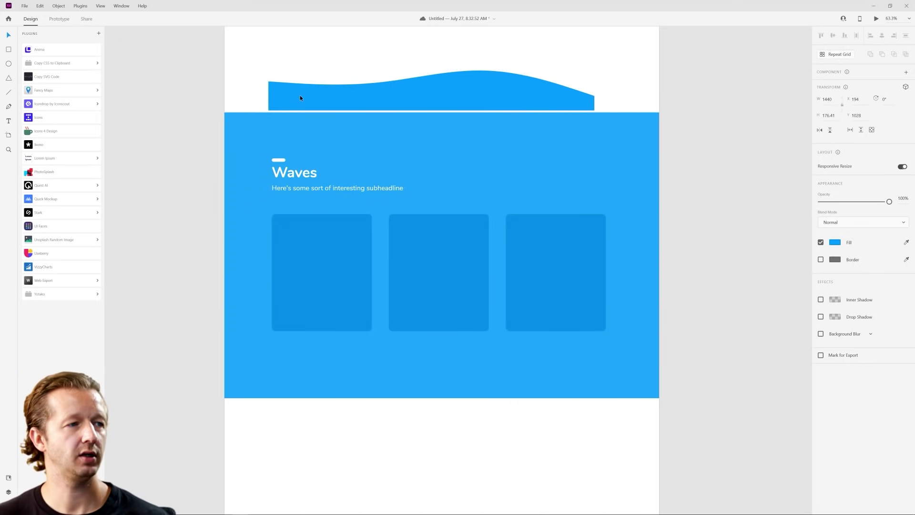
scroll(372, 81, down, 3)
scroll(376, 185, up, 3)
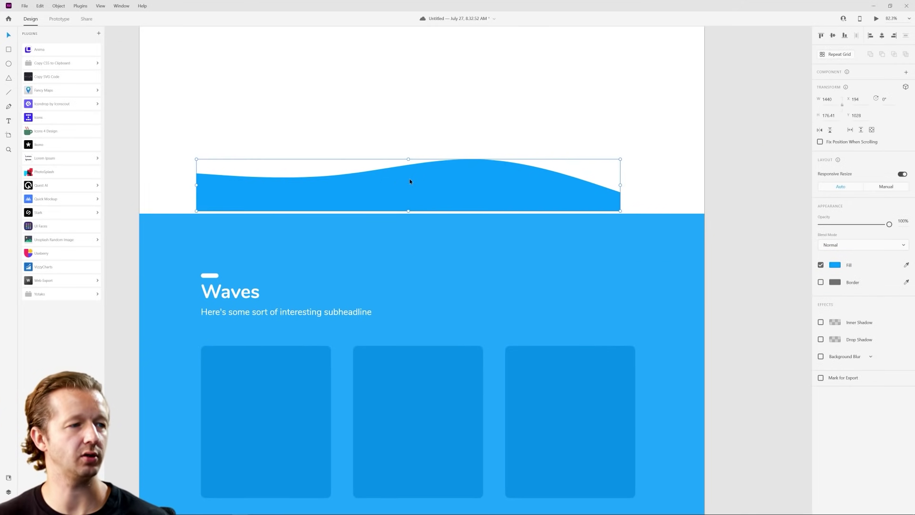
Scale the wave to 1920 wide at X 0, Y 1002.2, overlapping the section's upper edge, and match its fill to the section's blue
scroll(419, 176, down, 2)
drag(440, 167, 444, 160)
drag(298, 153, 264, 151)
drag(550, 151, 598, 143)
drag(518, 164, 518, 171)
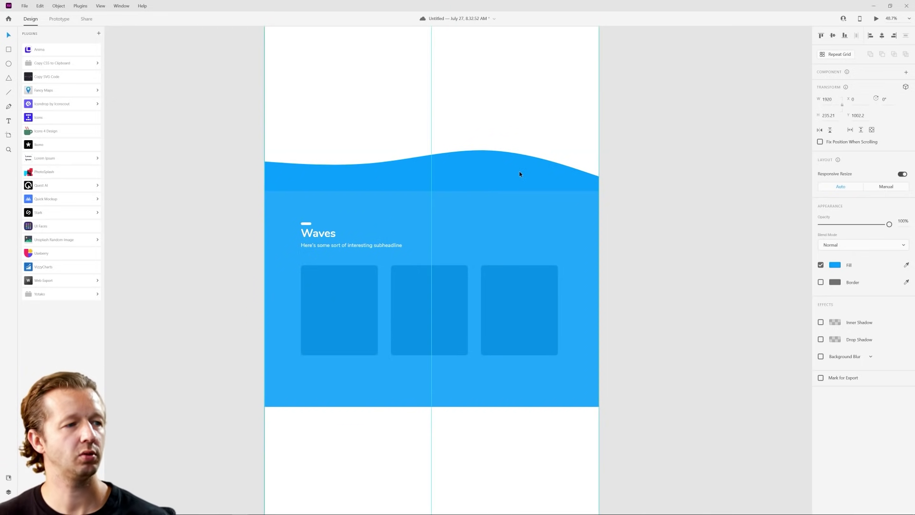
click(645, 231)
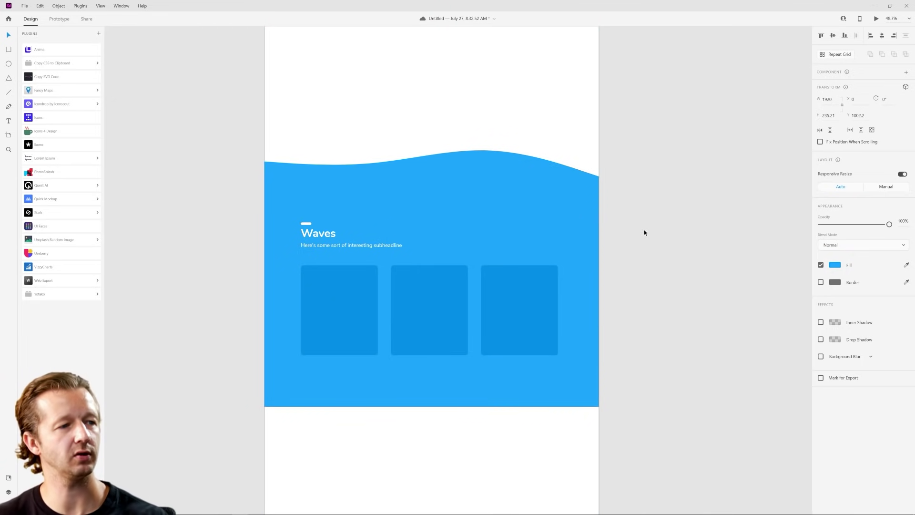
Enlarge the wave to about 2494 wide, rotate it to -4° and place it at X -294.82, Y 894.38, overhanging both artboard sides
click(506, 156)
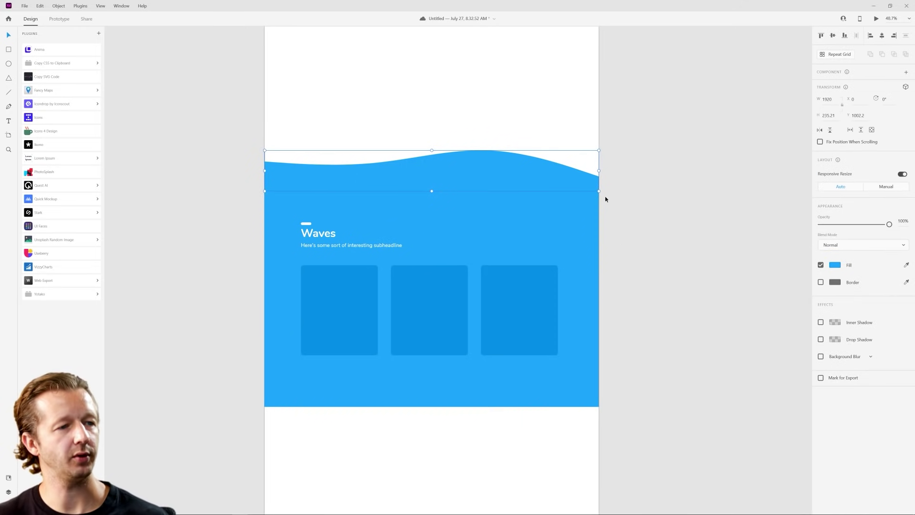
drag(599, 191, 669, 187)
key(Escape)
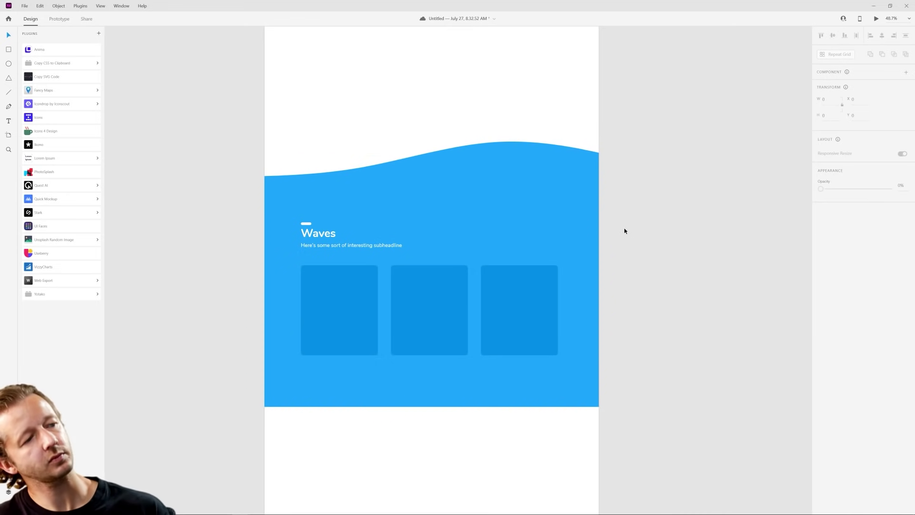
scroll(625, 231, up, 2)
scroll(653, 198, down, 2)
click(492, 157)
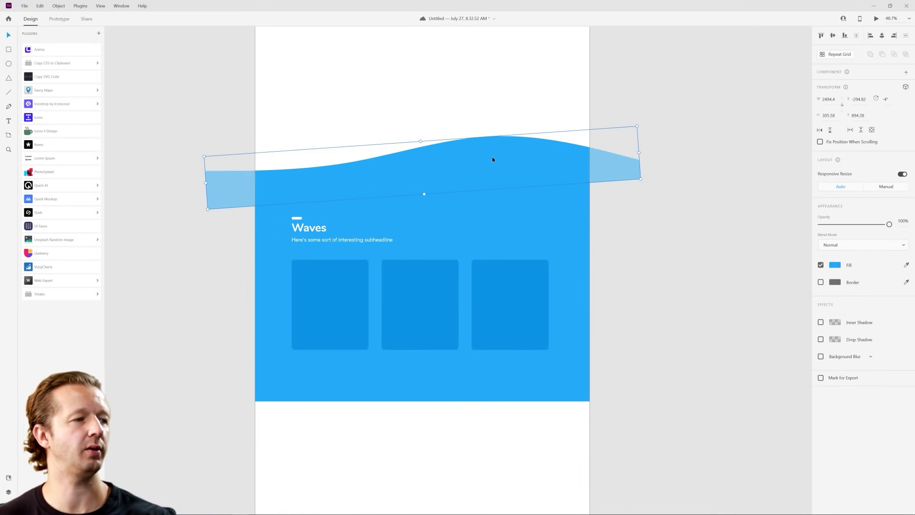
Remove the wave to compare the section with its plain straight edge, and restore the wave
key(Delete)
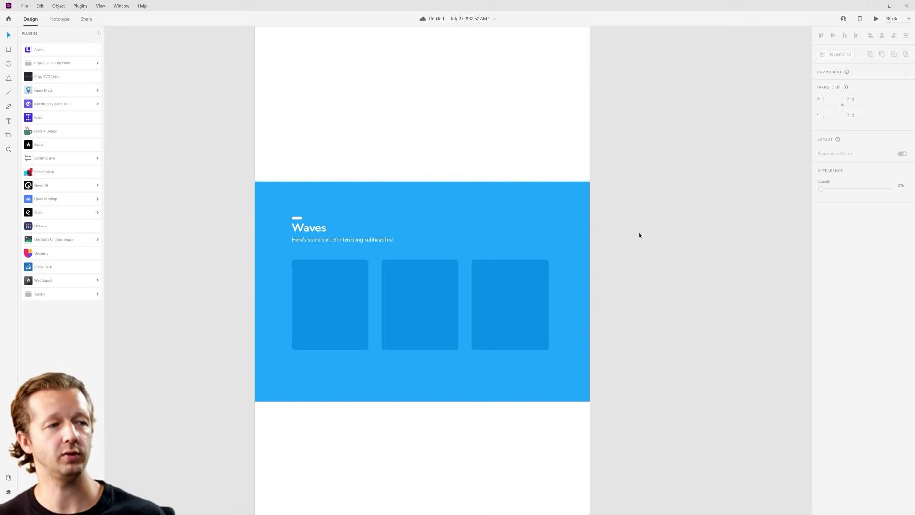
drag(223, 188, 572, 396)
click(656, 405)
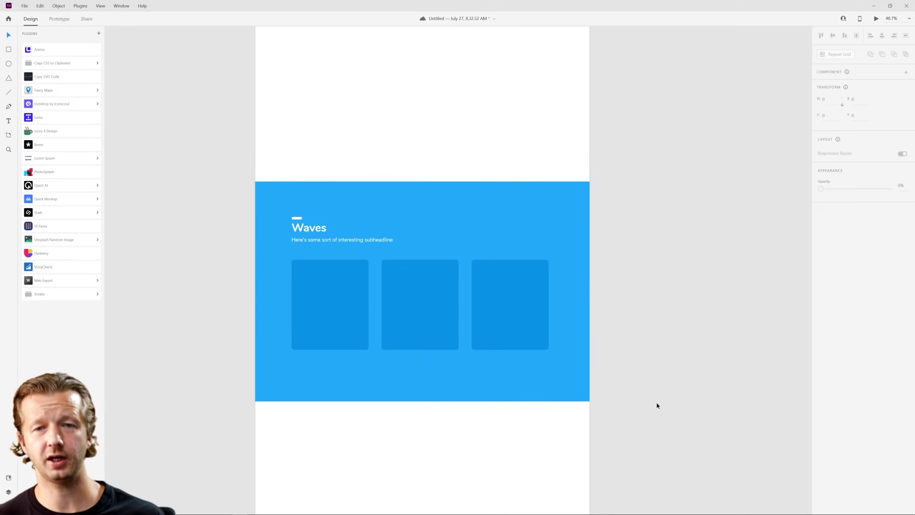
key(ctrl+v)
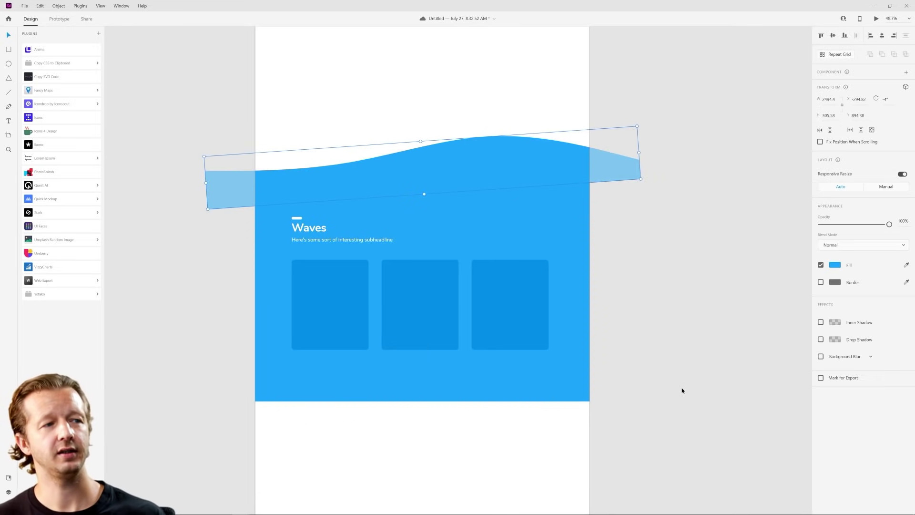
click(681, 388)
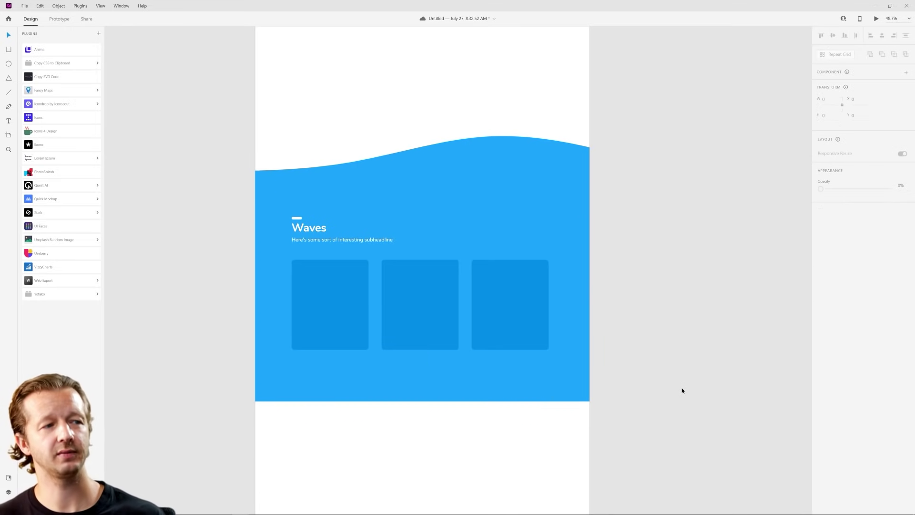
Move the wave and the section's blue background rectangle down together, bringing the wave to Y 960.38
click(497, 150)
drag(526, 190, 521, 212)
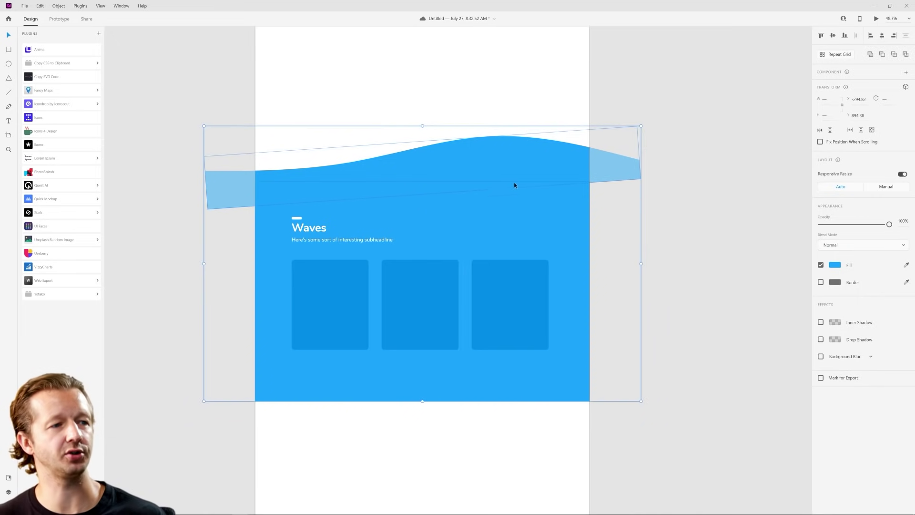
drag(507, 174, 504, 196)
key(shift+Up)
key(shift+Up)
key(shift+Up)
key(shift+Up)
key(shift+Up)
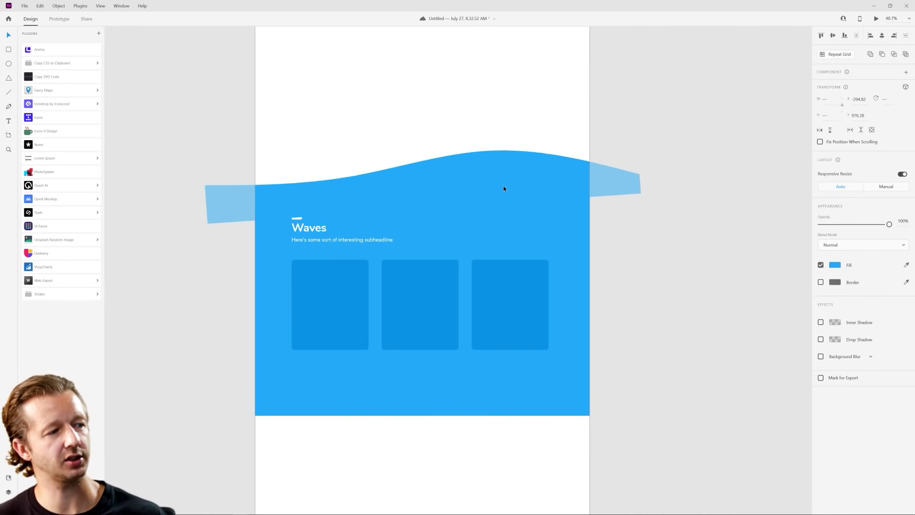
click(671, 234)
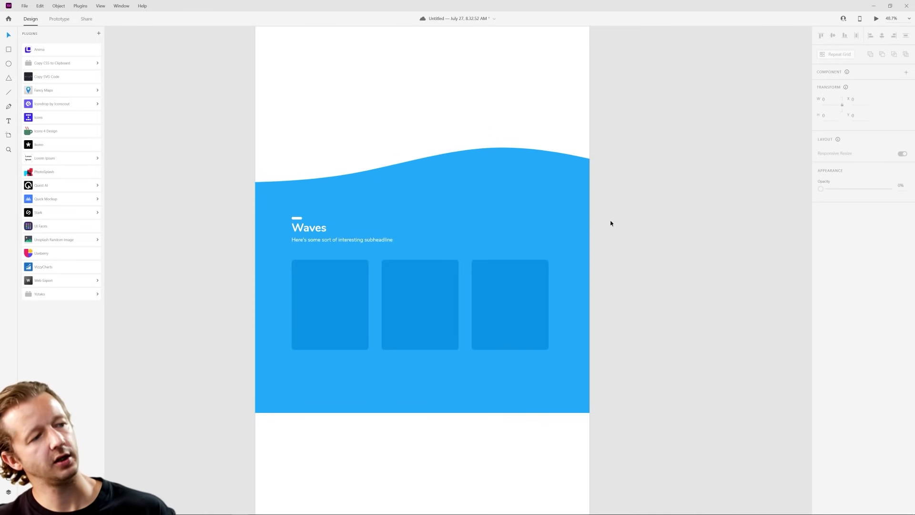
Show the artboard's layer list and send the wave behind all other objects
click(500, 192)
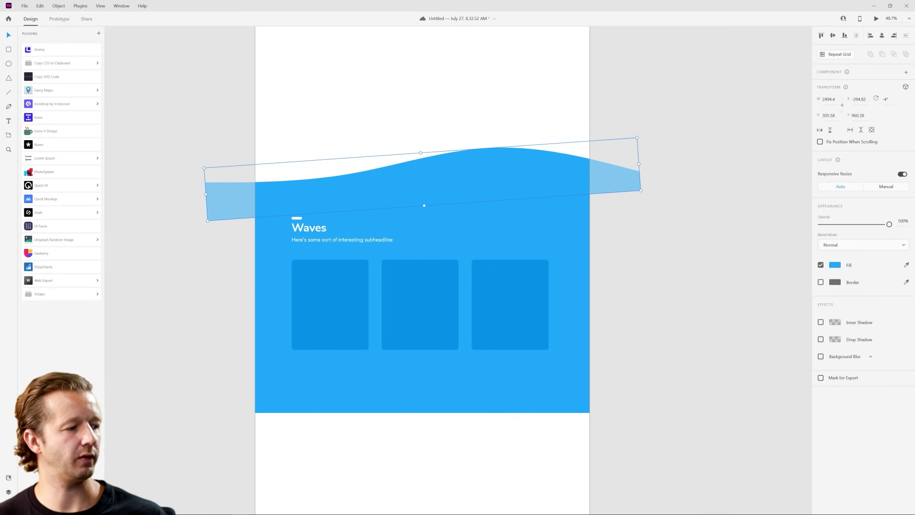
click(8, 492)
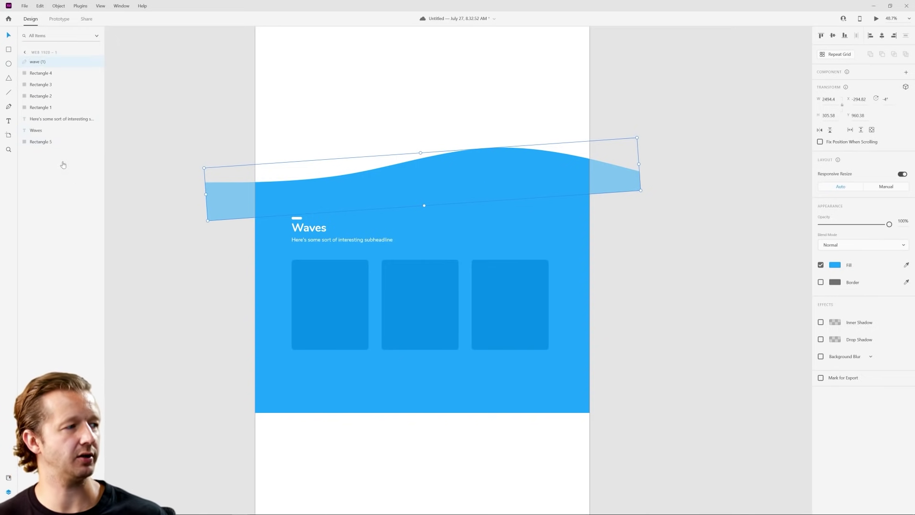
right_click(489, 166)
click(524, 349)
click(659, 276)
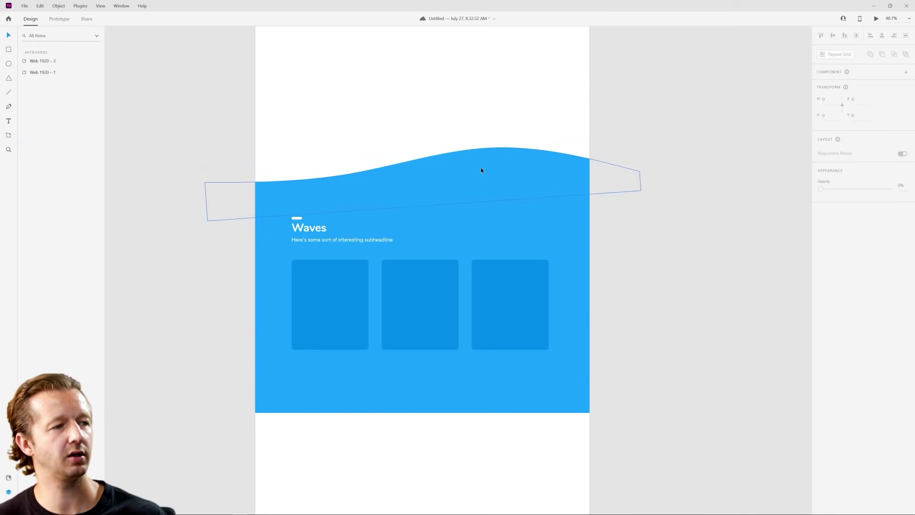
Lower the upper edge of the blue background rectangle and move the wave down to X -307.82, Y 1034.38
click(480, 170)
mouse_move(479, 171)
mouse_down()
mouse_move(479, 182)
mouse_move(480, 173)
mouse_up()
click(442, 200)
drag(421, 192, 420, 220)
click(484, 186)
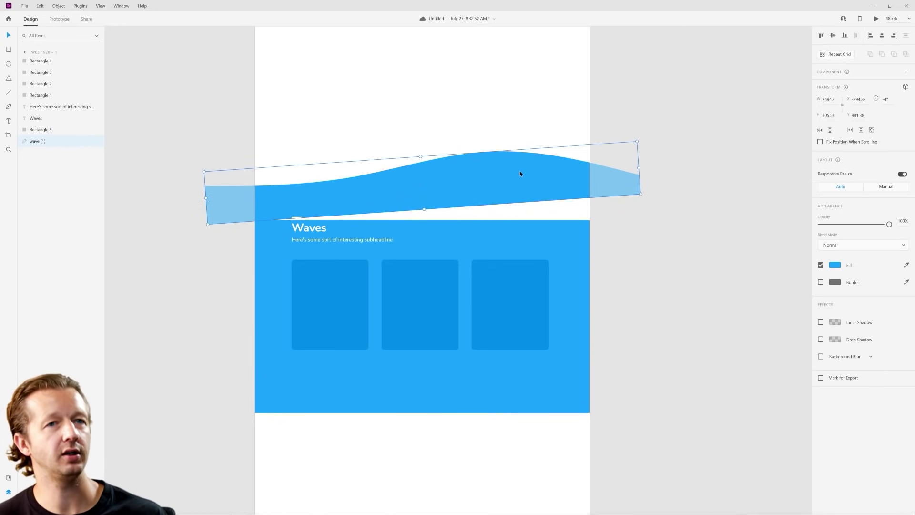
mouse_move(519, 170)
mouse_down()
mouse_move(519, 198)
mouse_move(519, 185)
mouse_up()
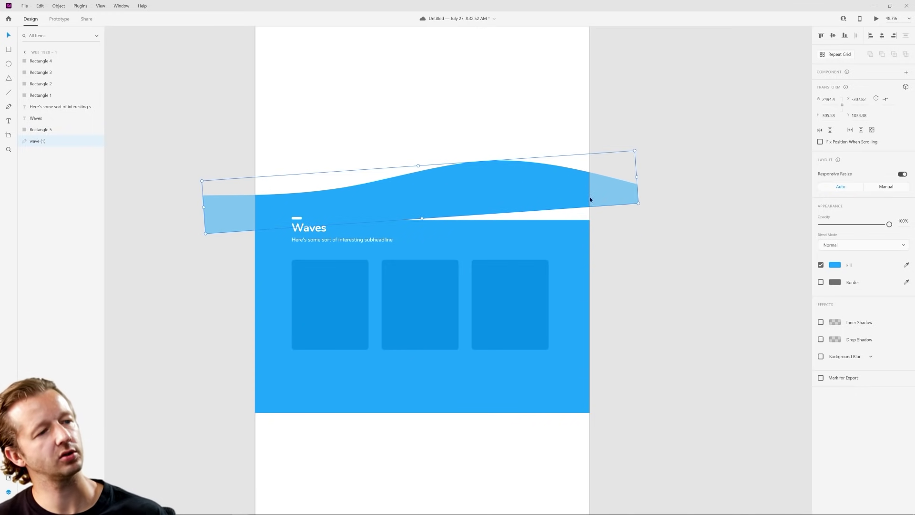
Edit the wave's path, pulling its lower-right corner points and lower middle anchor down to cover the white gap above the rectangle
double_click(606, 190)
click(638, 204)
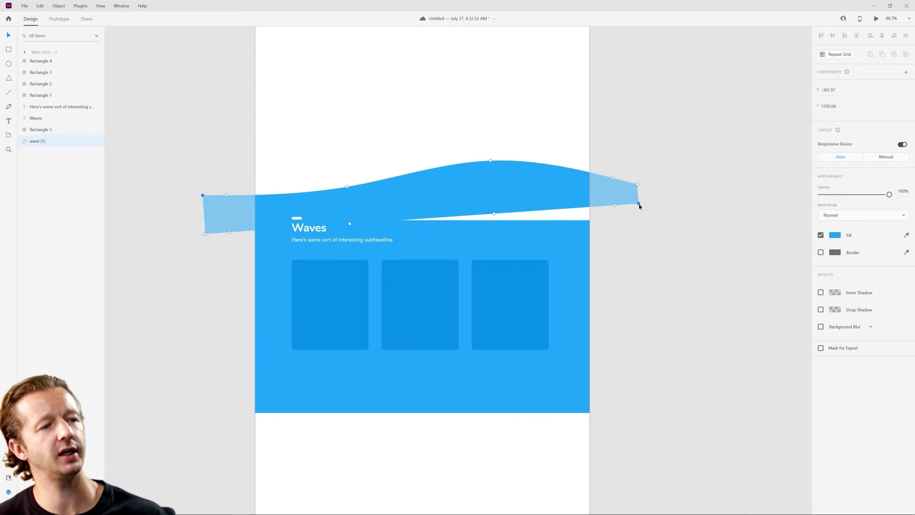
shift+click(615, 208)
drag(614, 208, 616, 228)
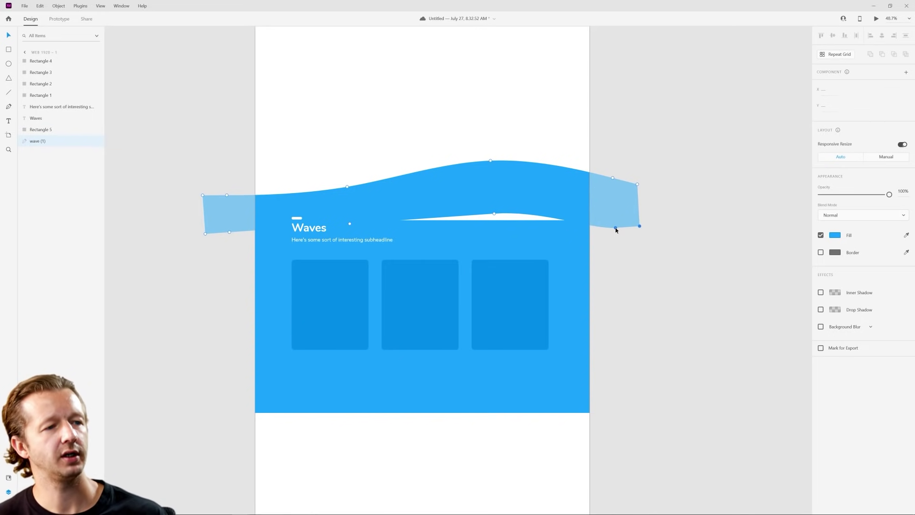
drag(494, 213, 492, 228)
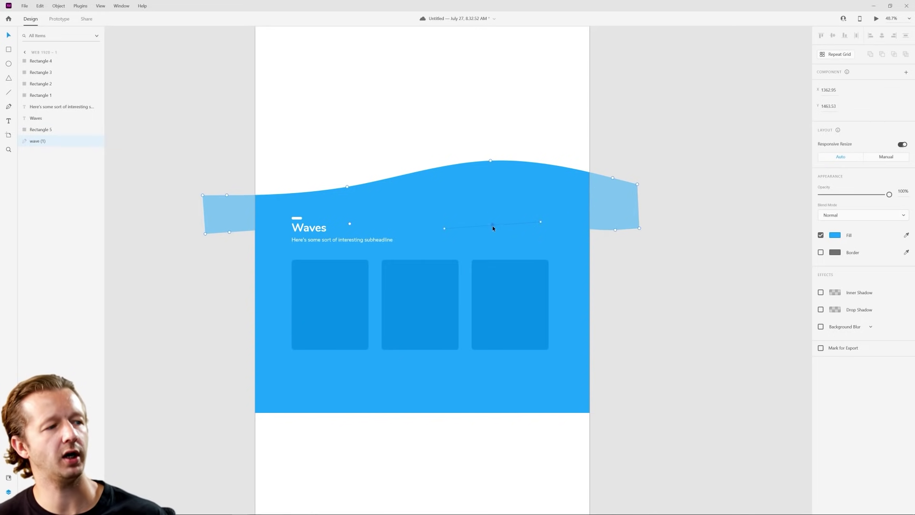
click(617, 257)
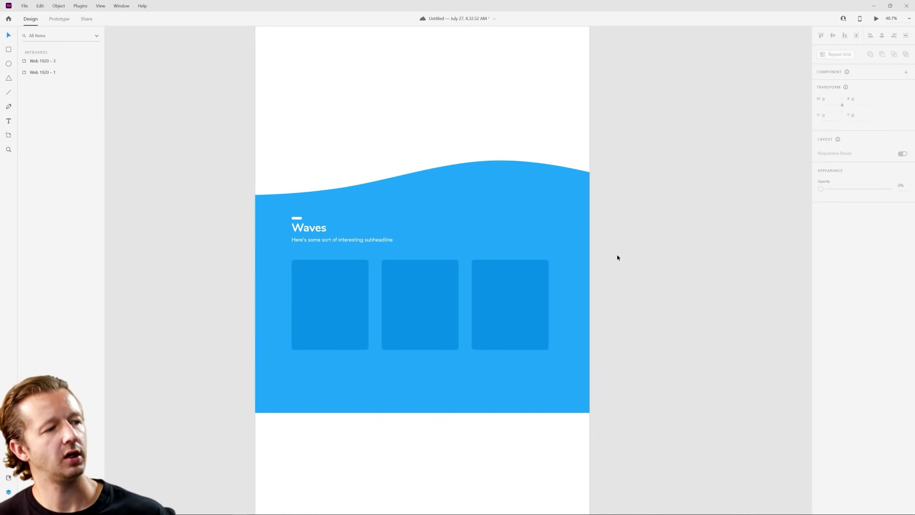
Rotate the wave slightly clockwise so that it slopes down toward the artboard's right side
click(494, 178)
click(163, 117)
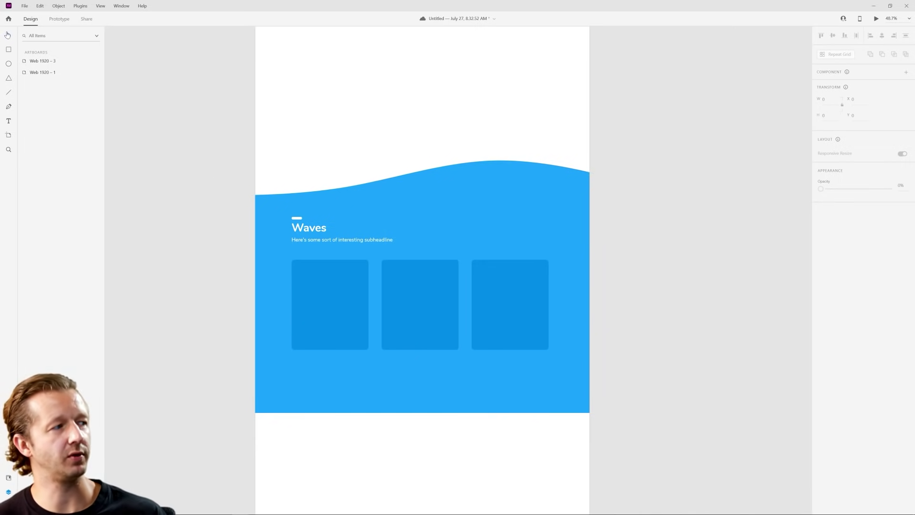
click(564, 201)
click(614, 267)
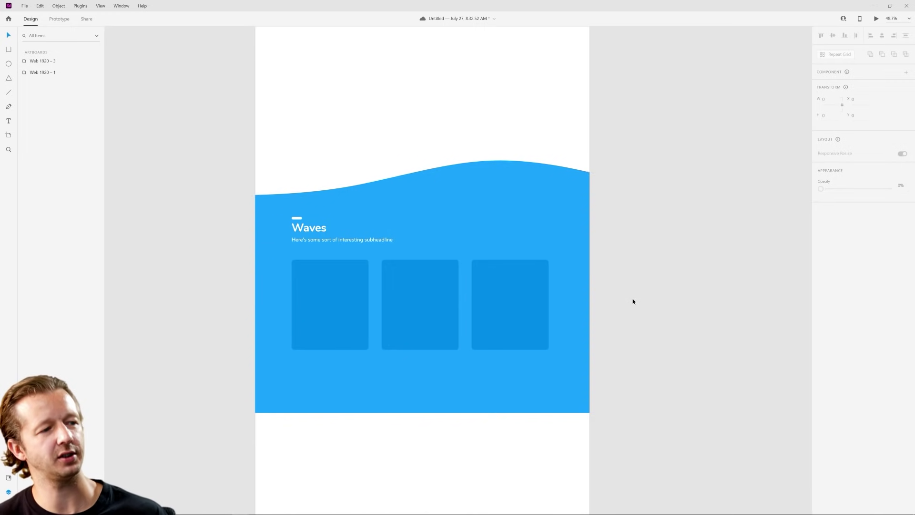
click(551, 200)
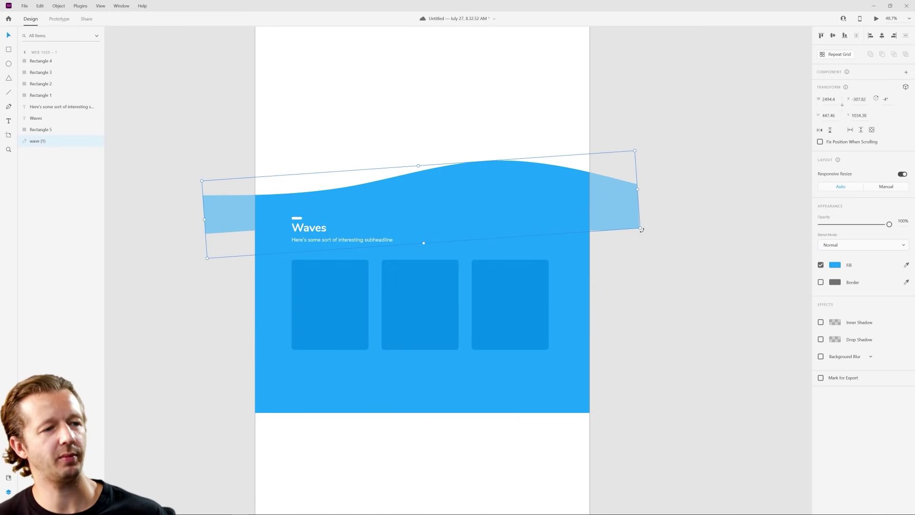
drag(640, 231, 635, 243)
click(689, 221)
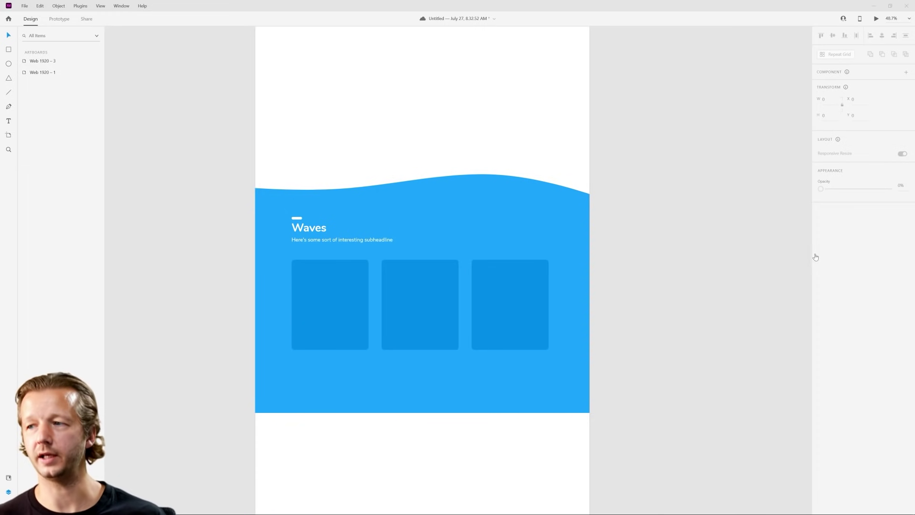
Switch to Get Waves in the browser, try a slightly different wave complexity, and return to Adobe XD
drag(914, 48, 306, 43)
click(461, 209)
drag(462, 210, 466, 210)
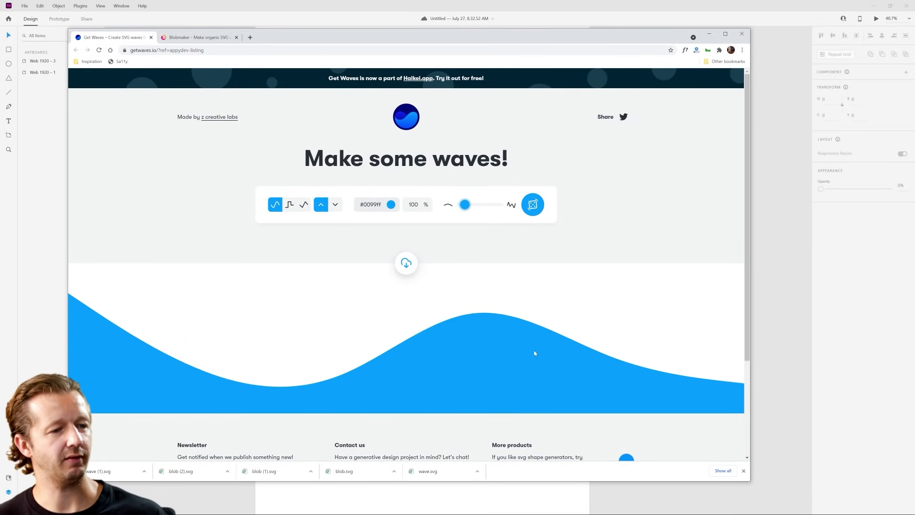
click(709, 35)
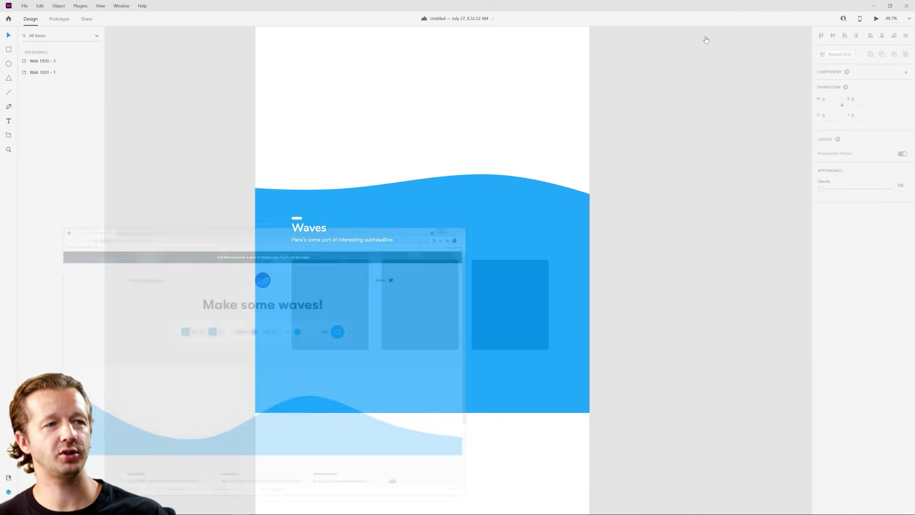
Edit the wave's path, lowering the crest anchor to about X 1368, Y 1195 and the trough anchor slightly
double_click(456, 191)
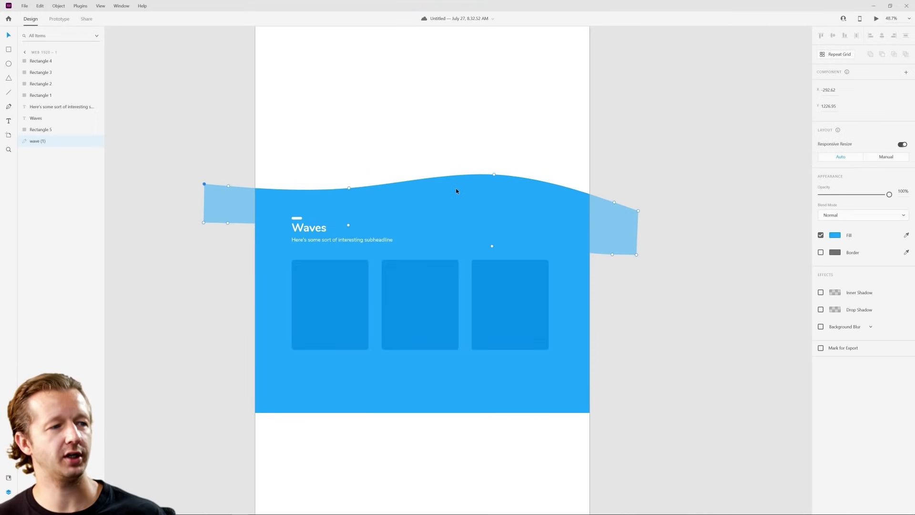
click(494, 175)
drag(493, 175, 492, 181)
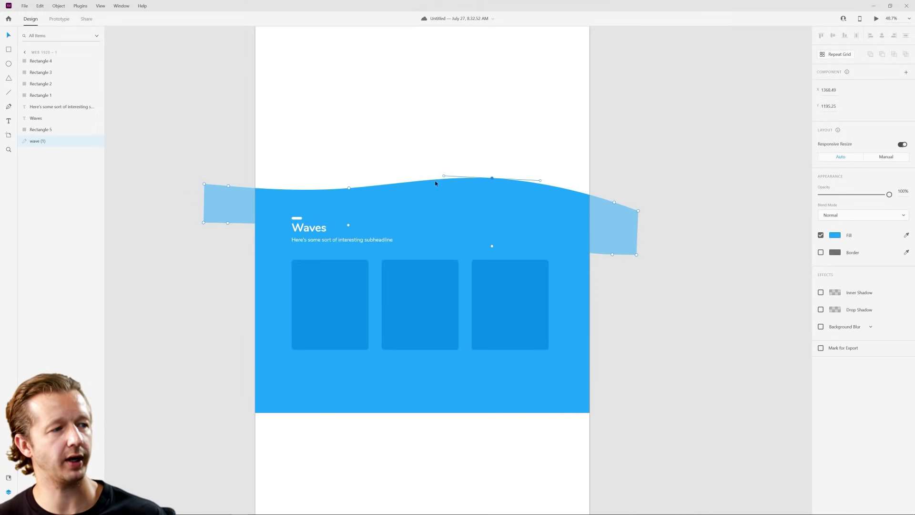
click(345, 190)
mouse_move(340, 192)
mouse_down()
mouse_move(323, 186)
mouse_move(345, 191)
mouse_up()
click(156, 127)
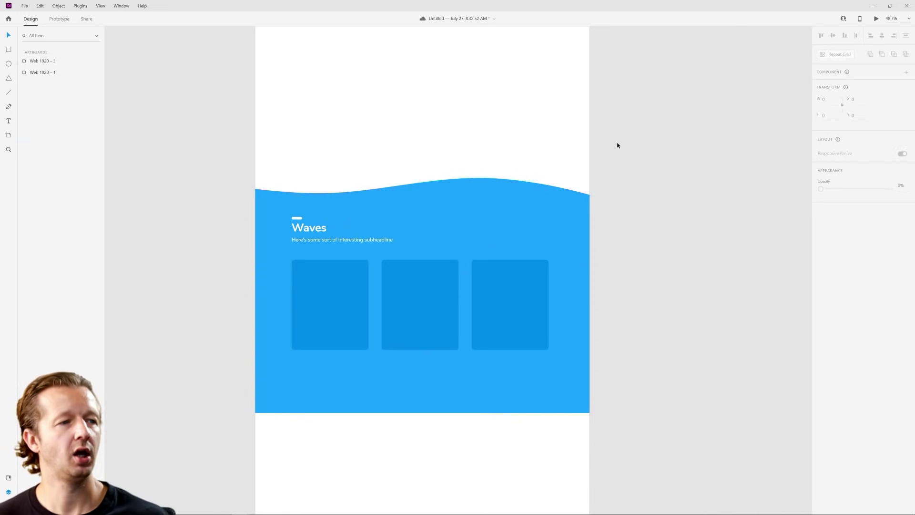
Look over the Waves section and the MySite hero on the Web 1920 – 3 artboard, and save the document
scroll(618, 146, down, 4)
drag(646, 131, 586, 171)
scroll(564, 165, up, 2)
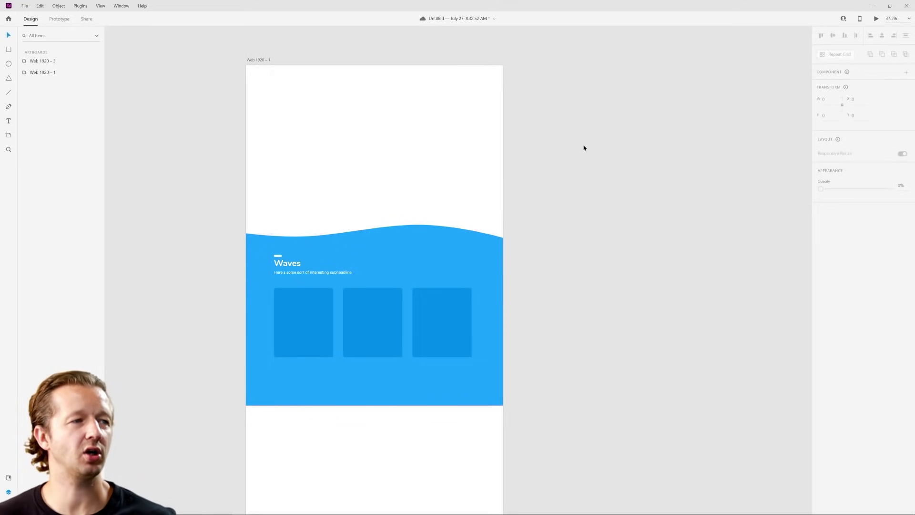
scroll(663, 159, down, 20)
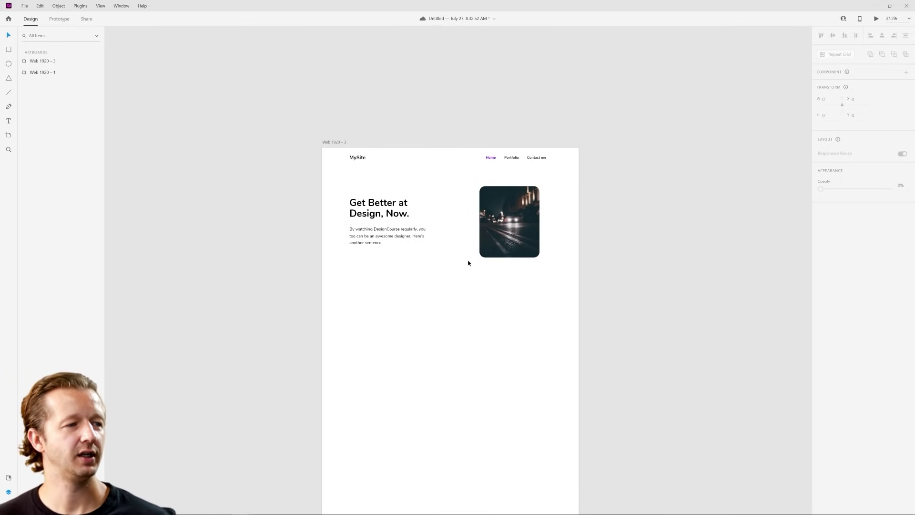
scroll(467, 261, up, 4)
scroll(500, 238, up, 2)
scroll(458, 300, down, 2)
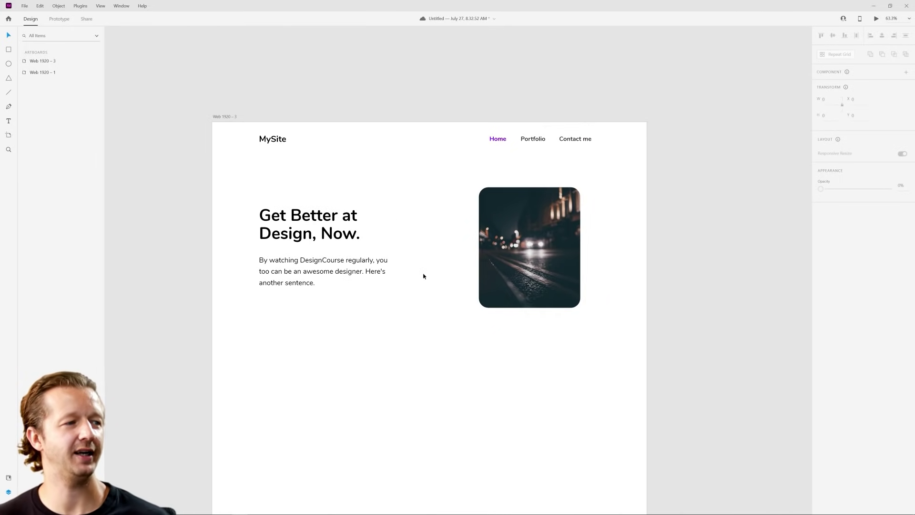
scroll(435, 303, up, 3)
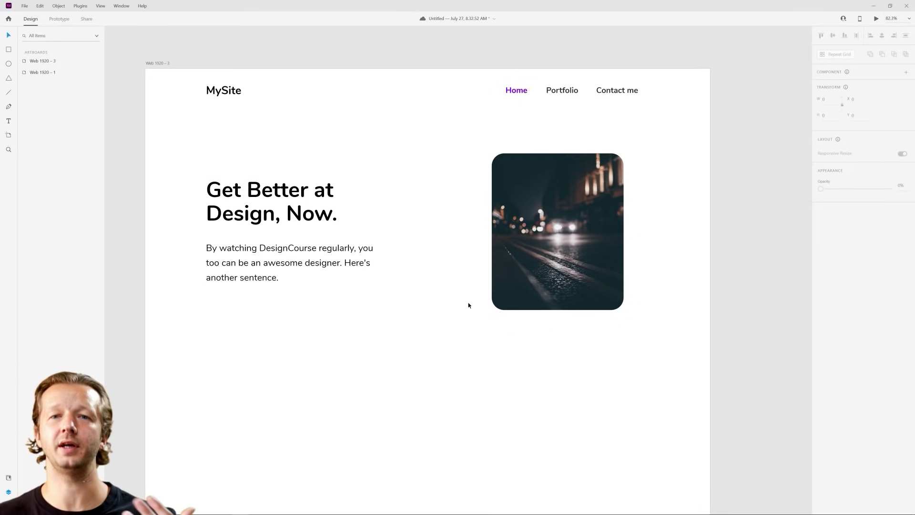
key(ctrl+s)
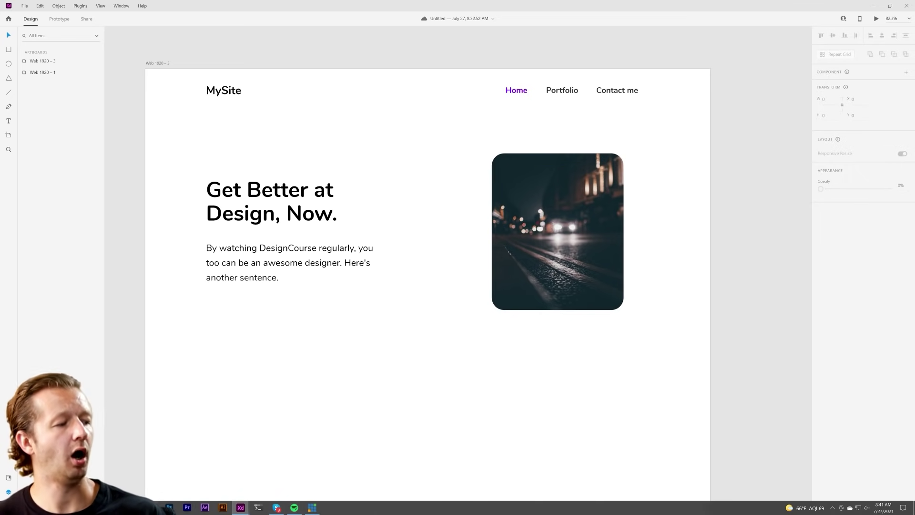
Switch to Blobmaker in the browser, generate a different blob, try a high point complexity, and glance back at Get Waves
click(151, 508)
click(201, 40)
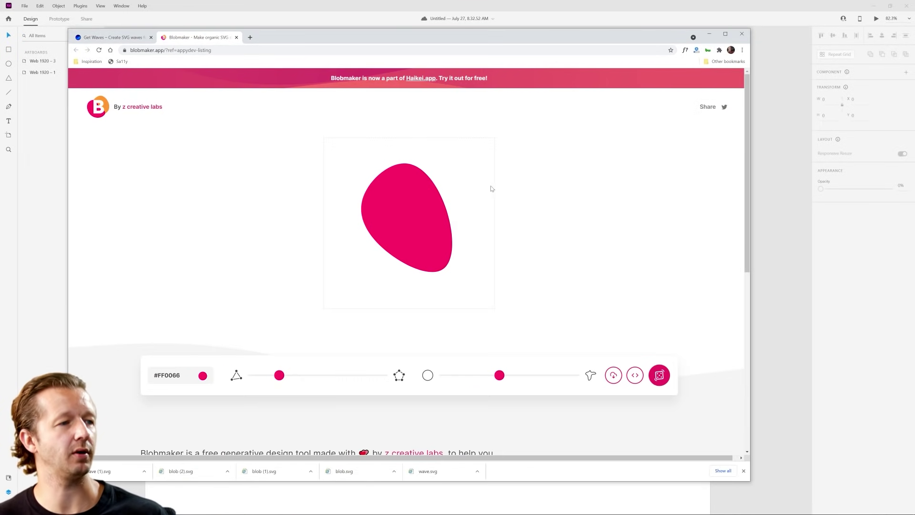
click(99, 50)
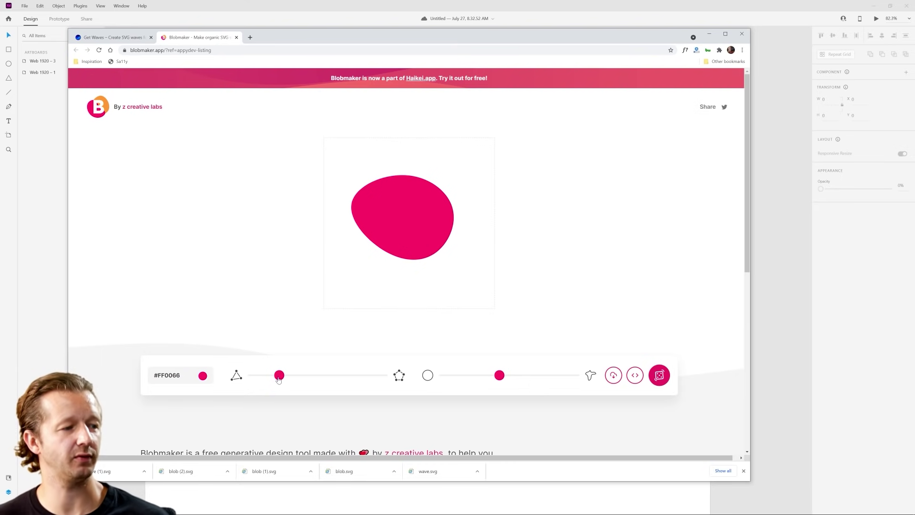
drag(279, 377, 368, 379)
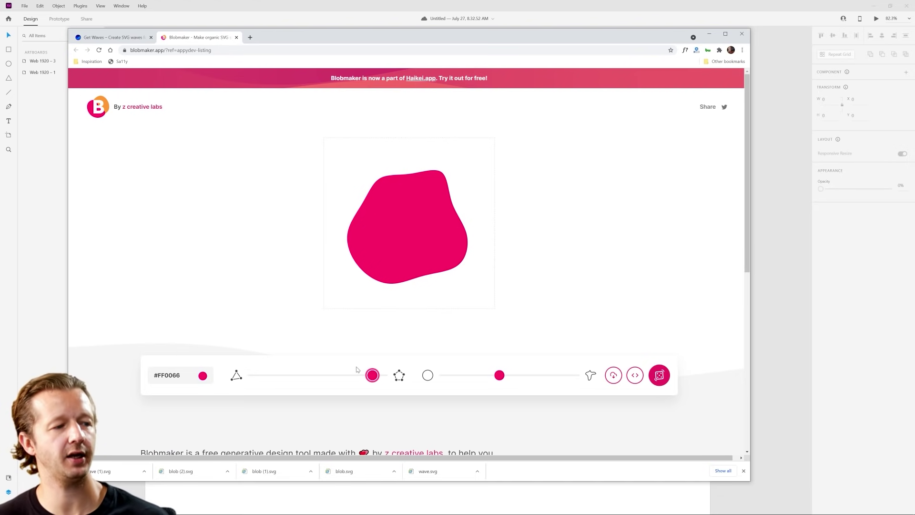
mouse_move(372, 376)
mouse_down()
mouse_move(256, 384)
mouse_move(369, 379)
mouse_up()
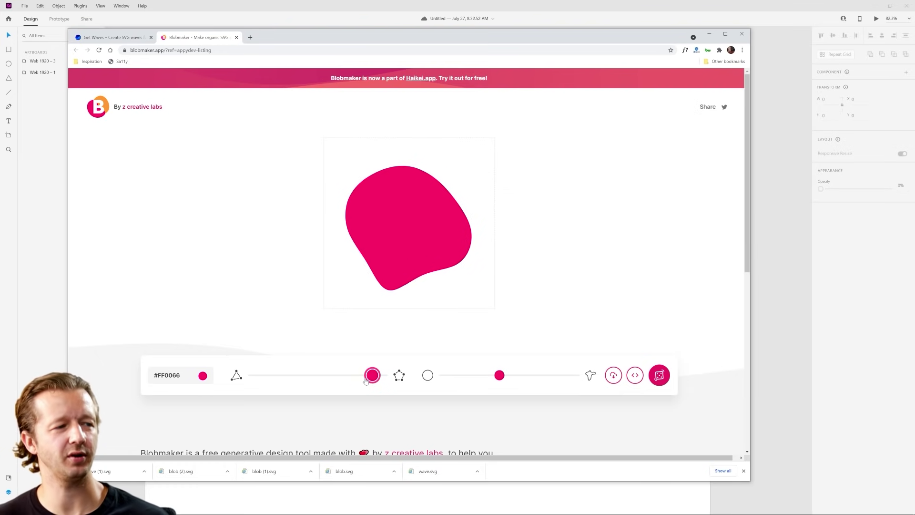
click(121, 40)
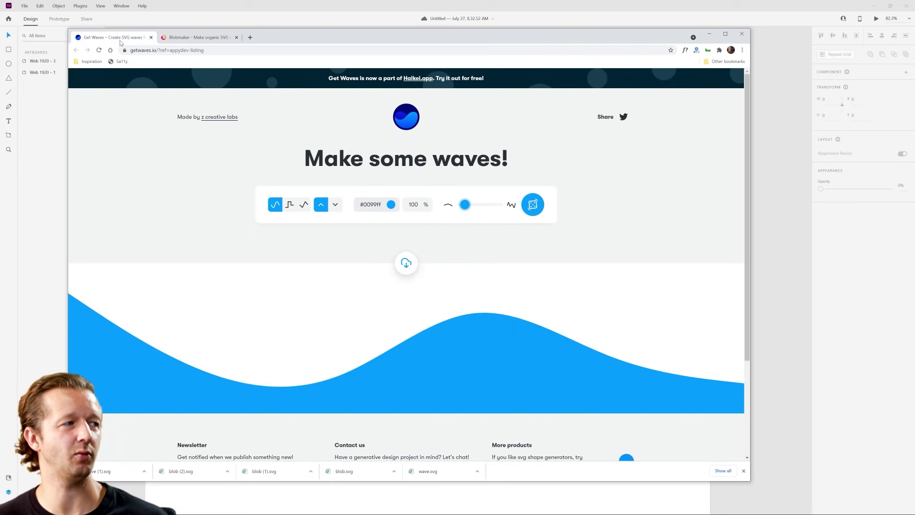
click(209, 40)
Tune the blob in Blobmaker, ending with point complexity at about three quarters and contrast slightly below the middle of its range
drag(377, 380, 388, 376)
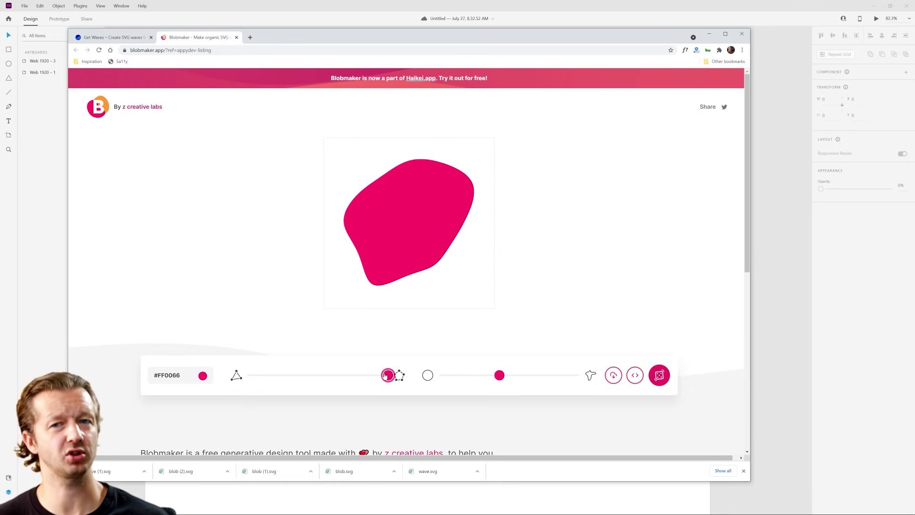
drag(385, 375, 357, 375)
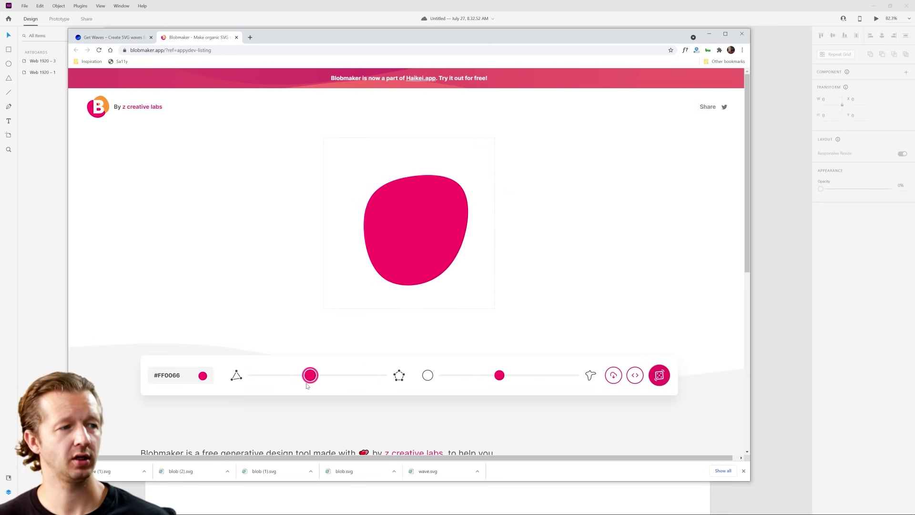
drag(307, 385, 340, 381)
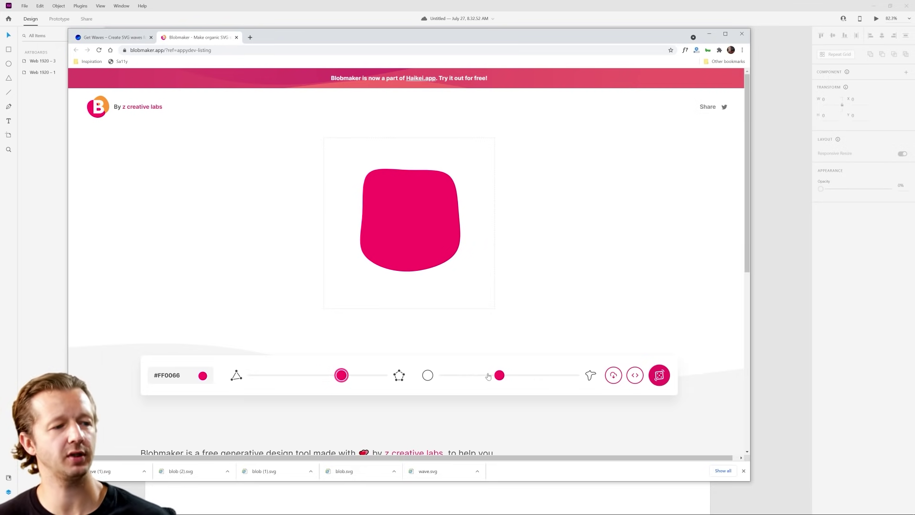
drag(500, 376, 575, 374)
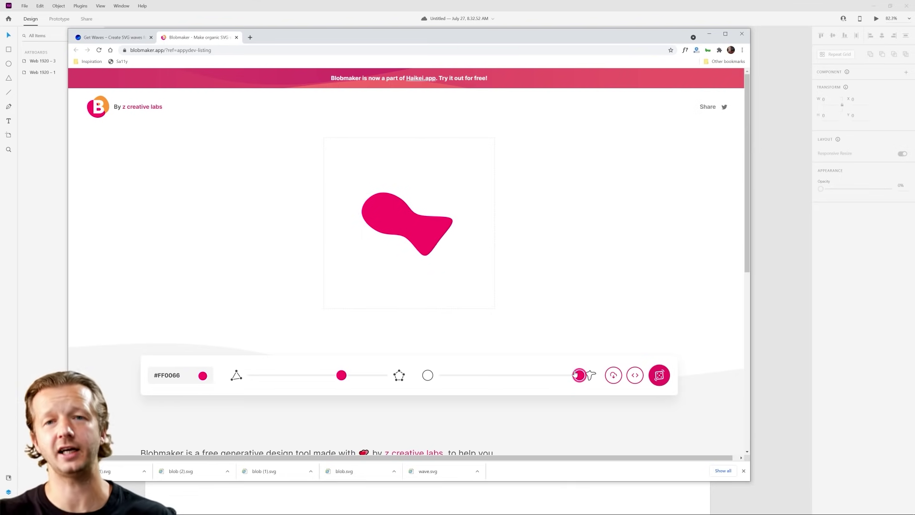
drag(575, 374, 472, 379)
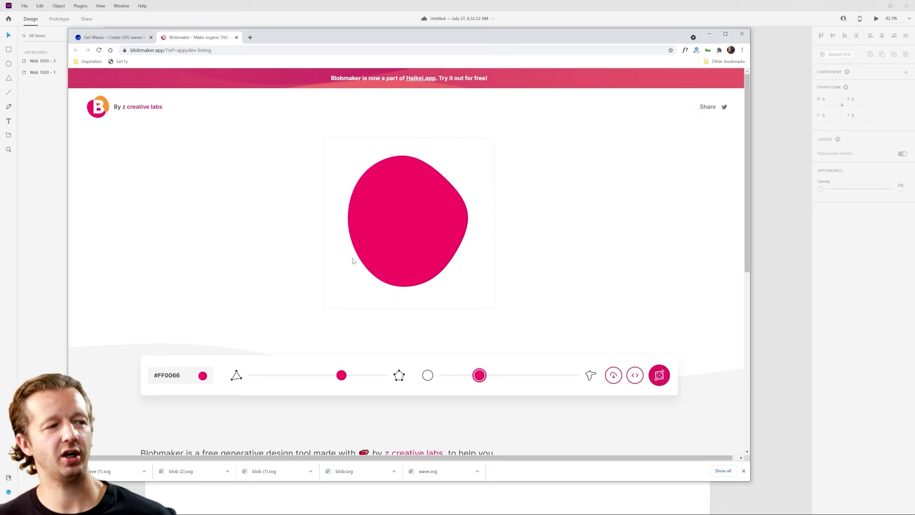
drag(339, 379, 353, 377)
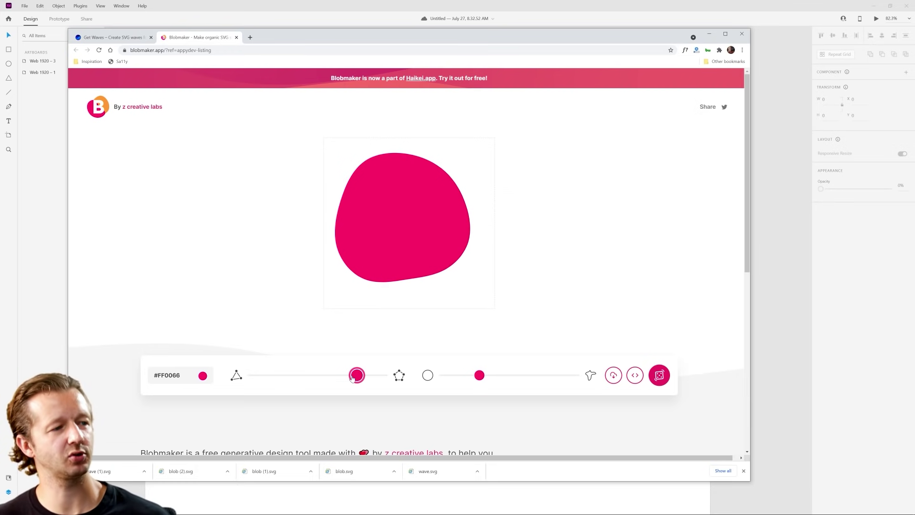
Download the blob as an SVG, show it in its folder, and place it on the Web 1920 – 3 artboard in Adobe XD
click(613, 375)
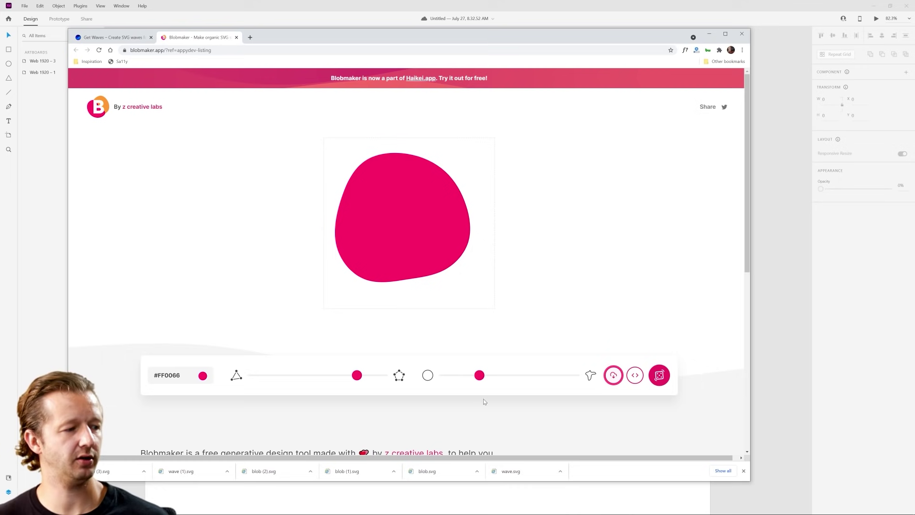
click(144, 471)
click(162, 448)
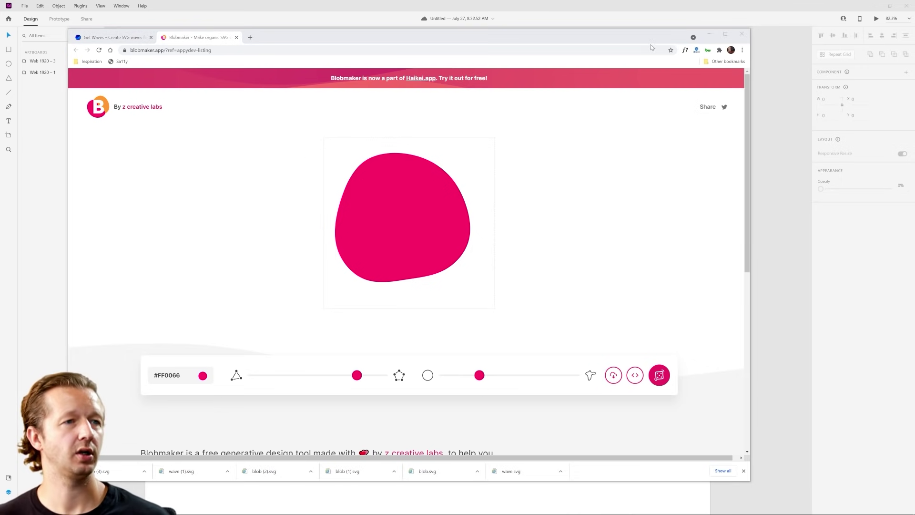
click(691, 10)
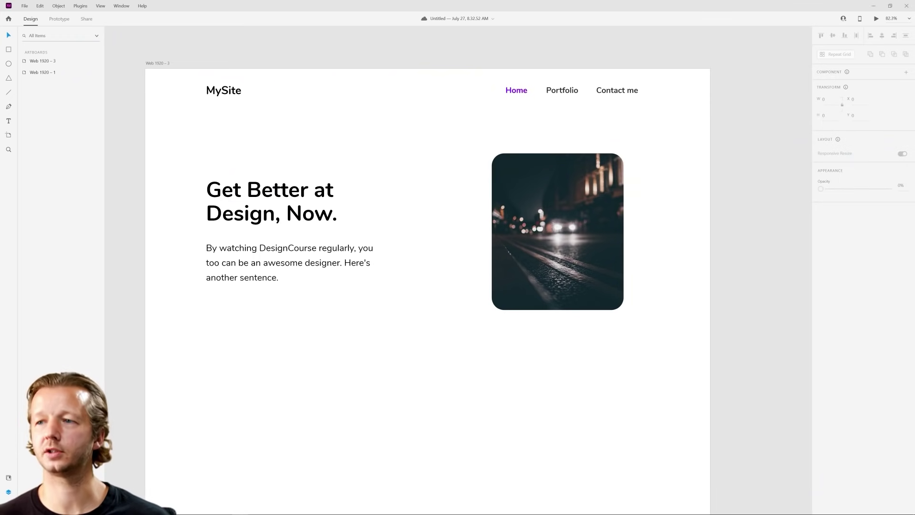
drag(560, 374, 525, 319)
Position the blob at about X 1363, Y 183 around the hero image's upper-right corner, and send it behind the image
drag(615, 239, 637, 198)
right_click(637, 198)
click(663, 382)
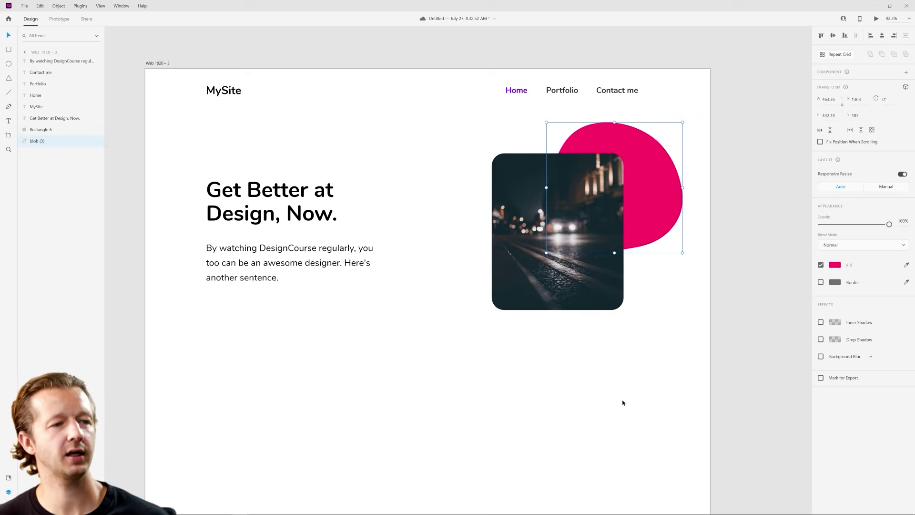
click(729, 253)
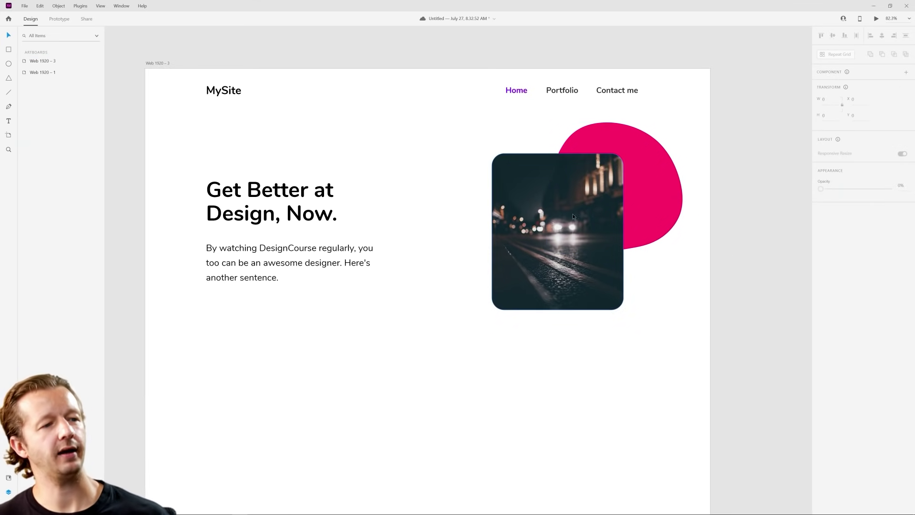
Shift the blob and hero image left together, then shrink the image to about 386 × 458 and lower it slightly
drag(661, 295, 567, 208)
click(680, 283)
drag(586, 285, 583, 307)
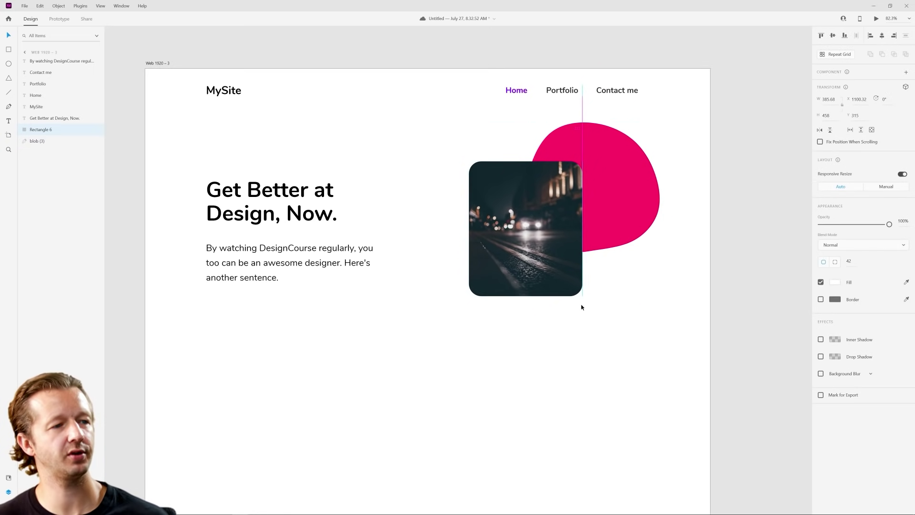
drag(554, 255, 554, 269)
click(665, 327)
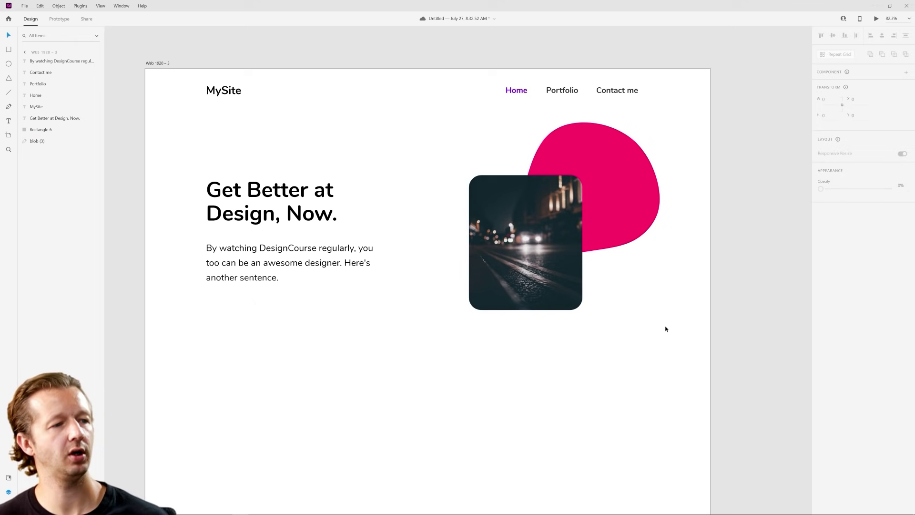
Fill the blob with the purple sampled from the Home navigation link
click(616, 190)
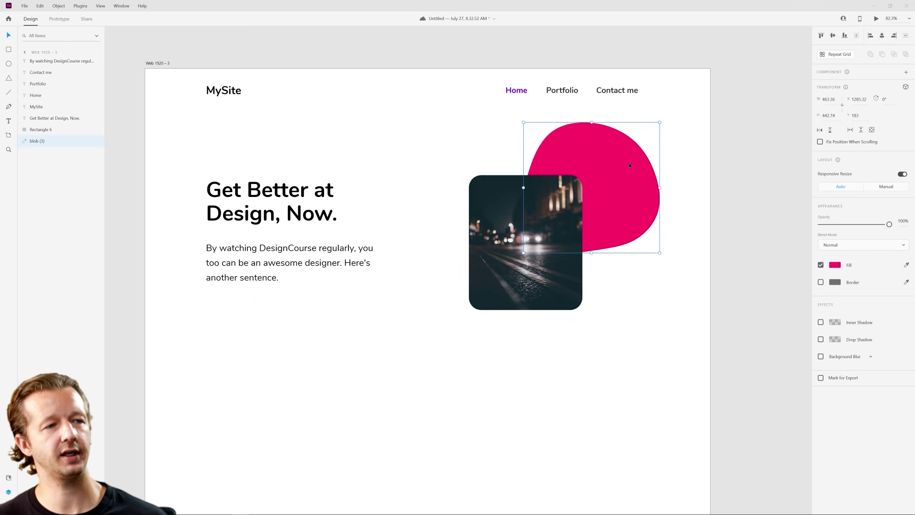
click(835, 266)
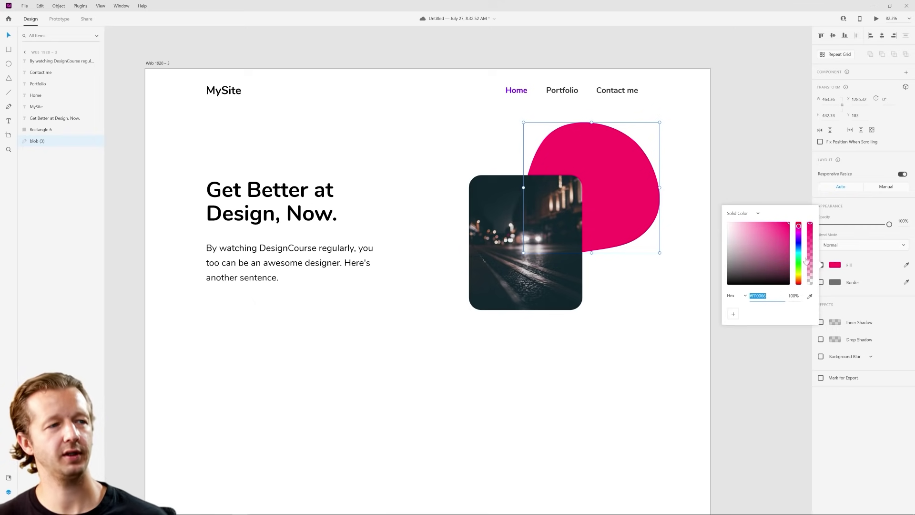
click(809, 296)
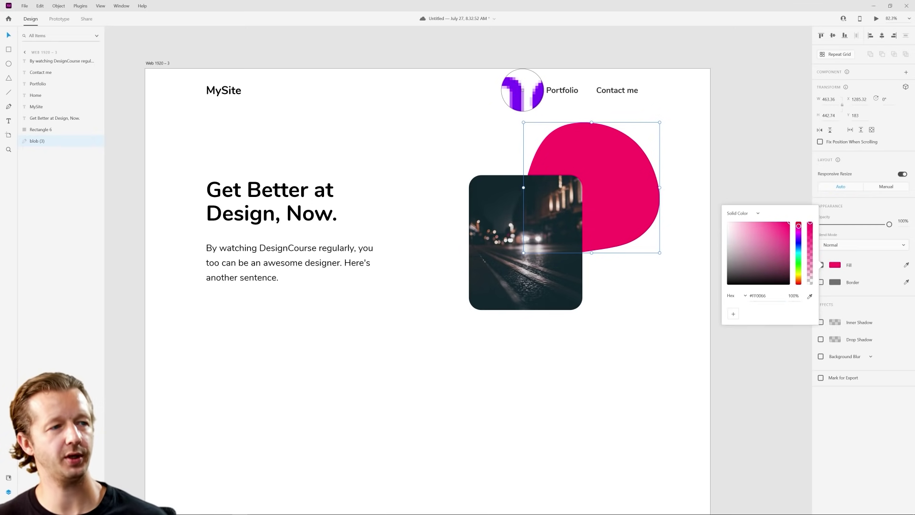
click(521, 91)
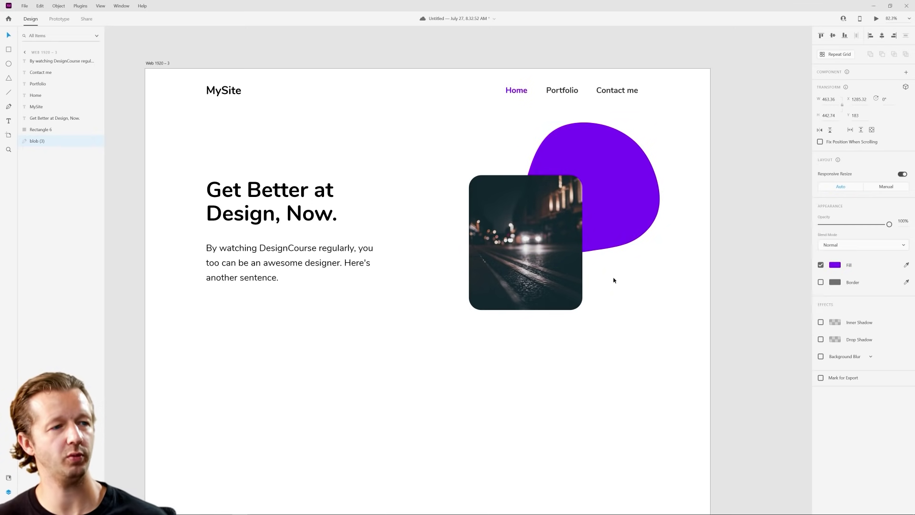
click(626, 317)
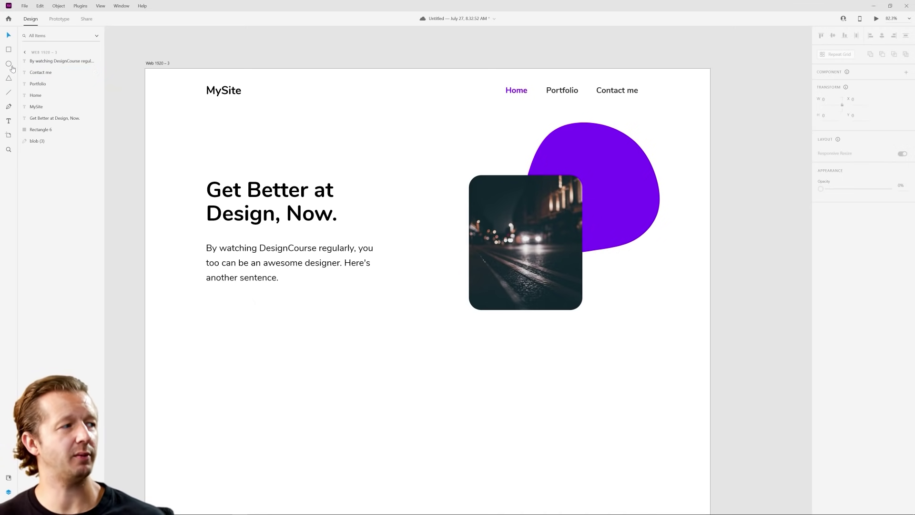
Draw a circle about 156 × 156 over the blob's lower-right edge, remove its fill, and make its border white
mouse_move(629, 227)
mouse_down()
mouse_move(651, 258)
mouse_move(629, 235)
mouse_up()
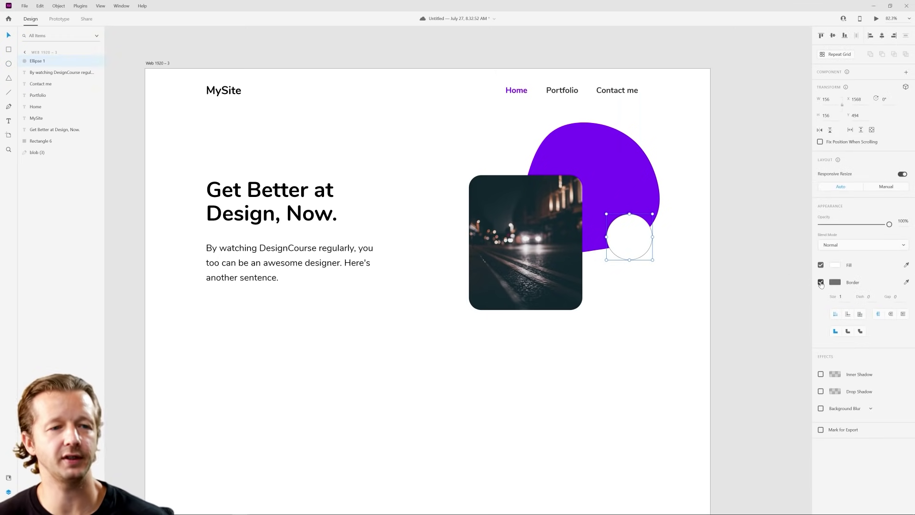
click(820, 266)
click(835, 283)
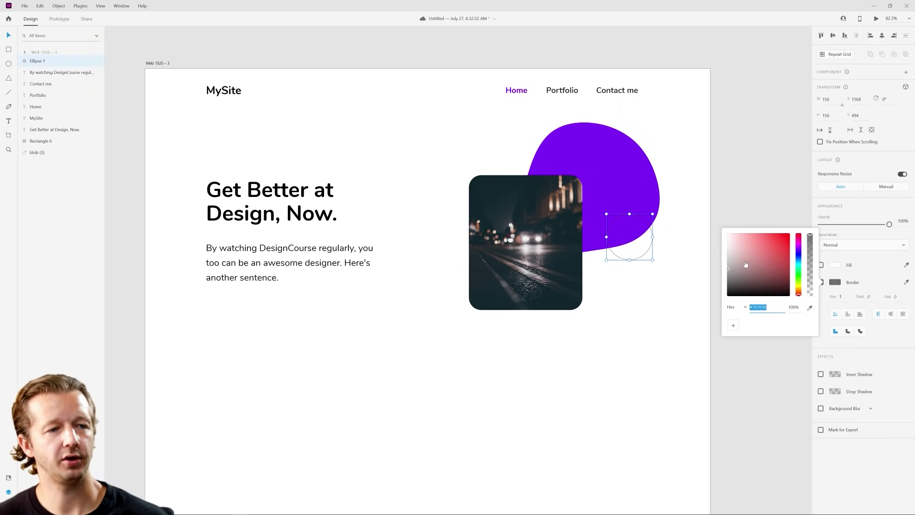
drag(745, 264, 705, 222)
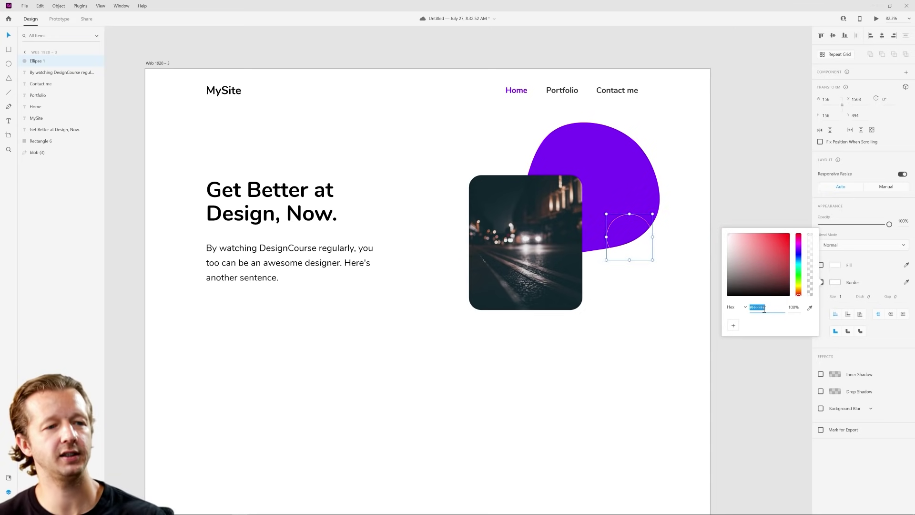
Thicken the circle's white border to a size of 13
click(843, 295)
key(Up)
key(Up)
key(Up)
key(Up)
key(Up)
key(Up)
key(Up)
key(Up)
key(Up)
key(Up)
key(Up)
key(Up)
key(Up)
key(Up)
key(Up)
key(Down)
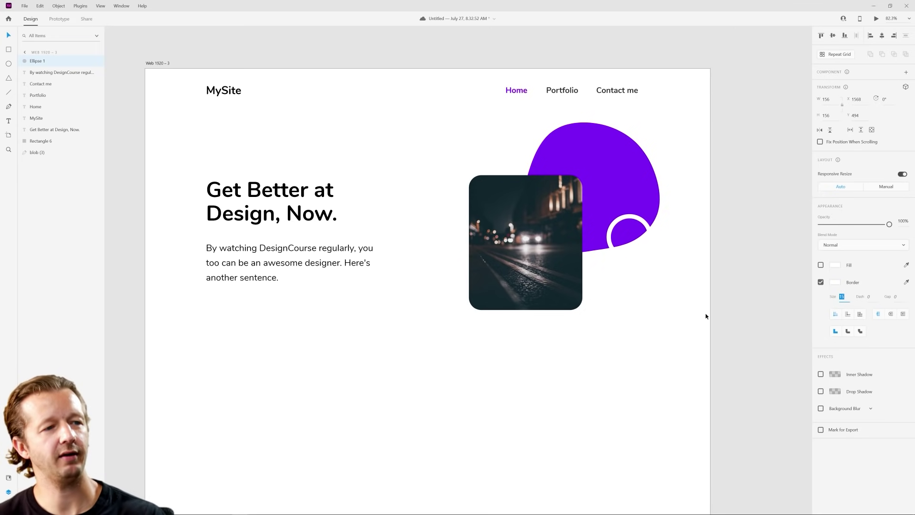
click(699, 318)
click(641, 223)
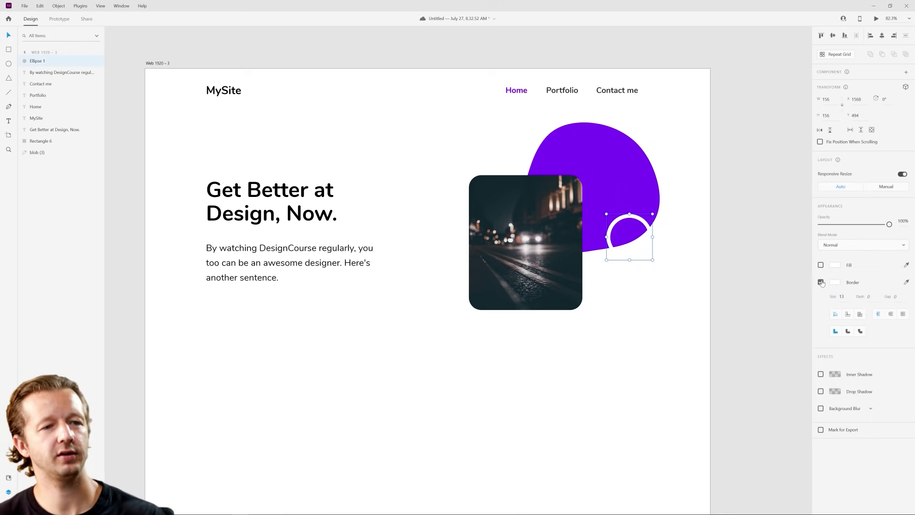
click(843, 297)
click(693, 257)
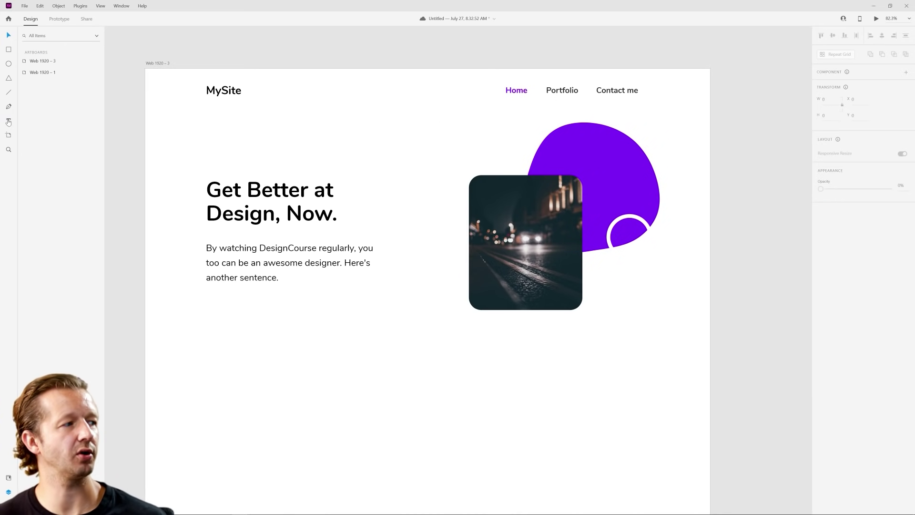
Draw a vertical line about 38 px tall above the hero image, and give it a black border of size 5
click(9, 92)
drag(507, 141, 506, 159)
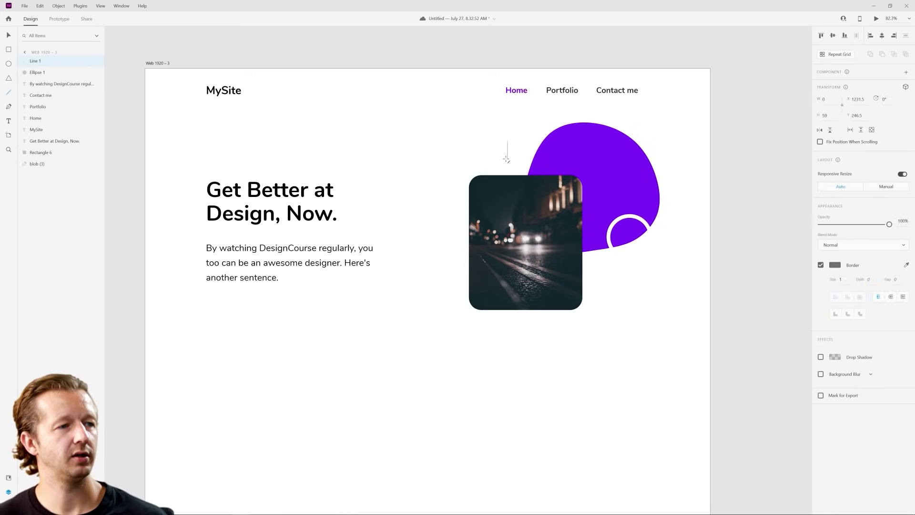
scroll(508, 149, up, 10)
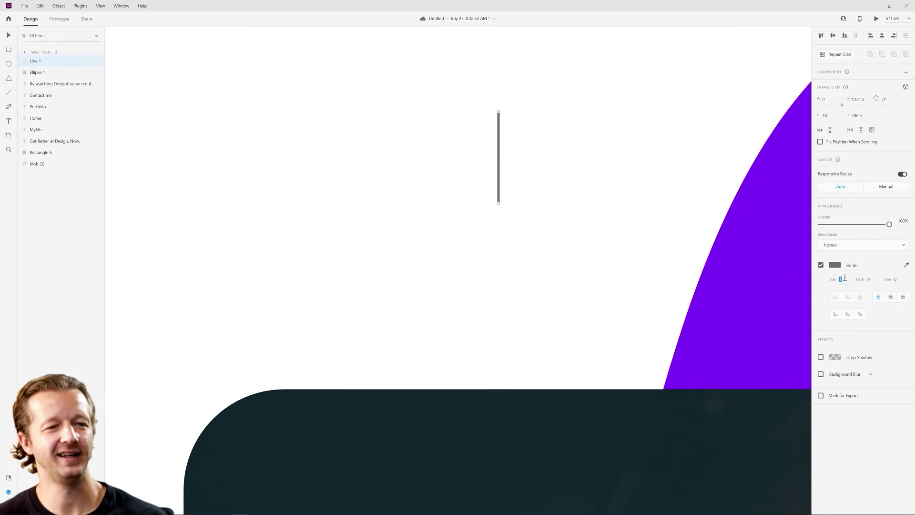
text(3)
key(Return)
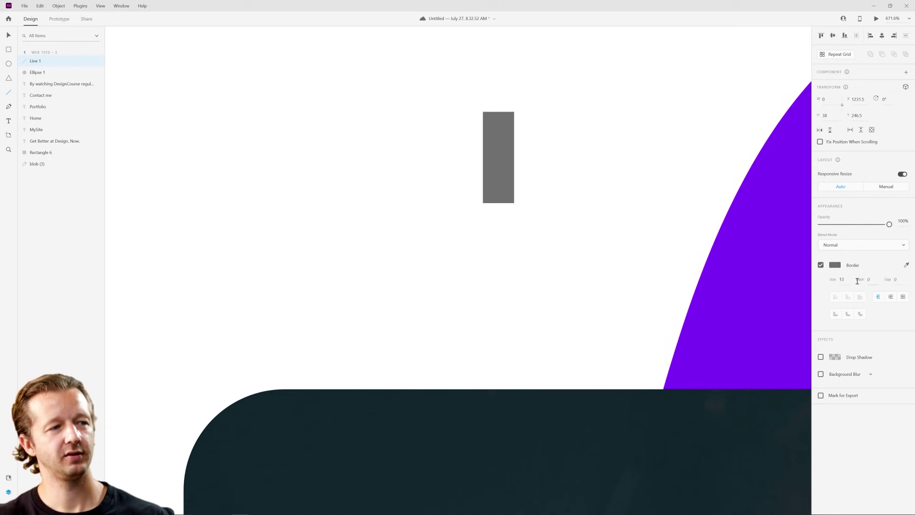
click(841, 280)
key(Down)
key(Down)
key(Down)
key(Down)
key(Down)
key(Down)
key(Down)
key(Down)
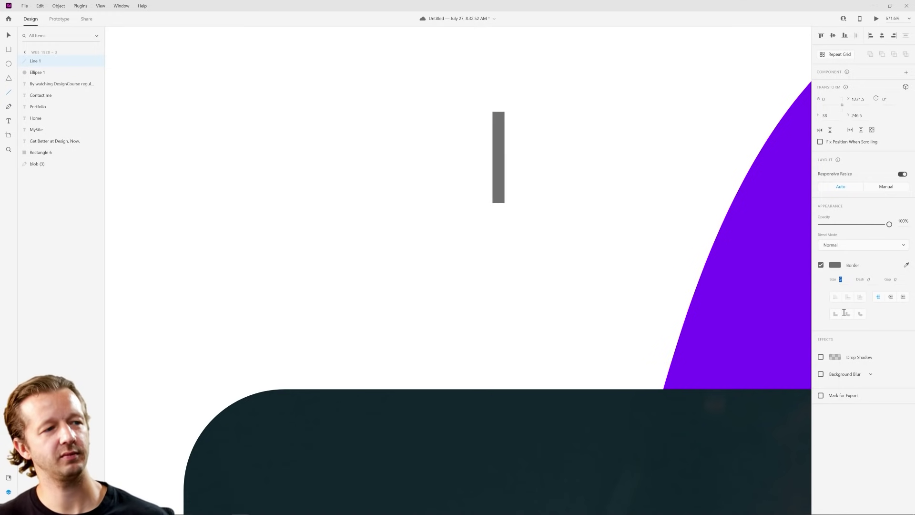
click(834, 266)
drag(749, 258, 669, 305)
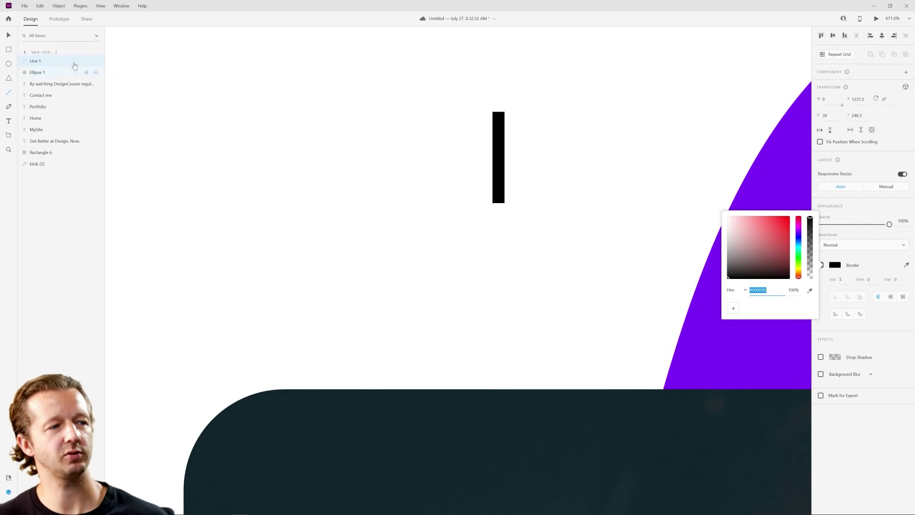
Duplicate the black vertical line in place
click(7, 35)
click(468, 153)
click(498, 165)
key(ctrl+d)
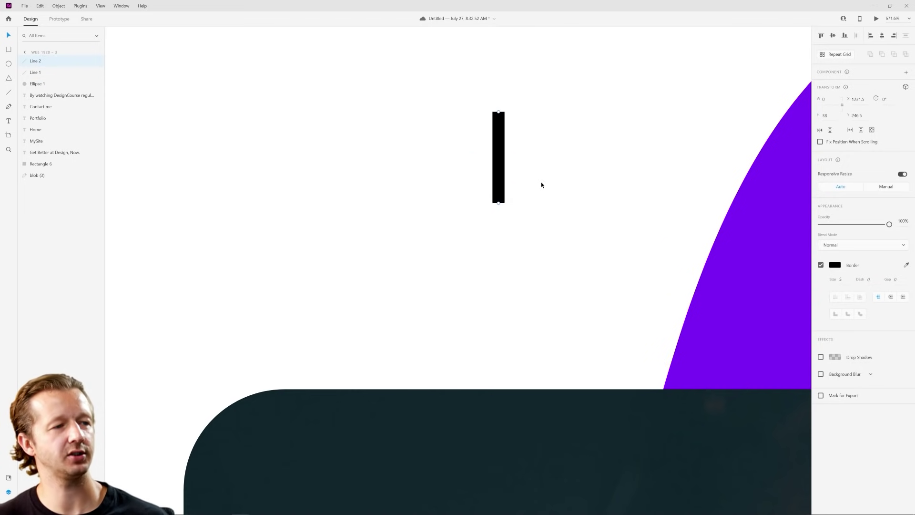
click(480, 151)
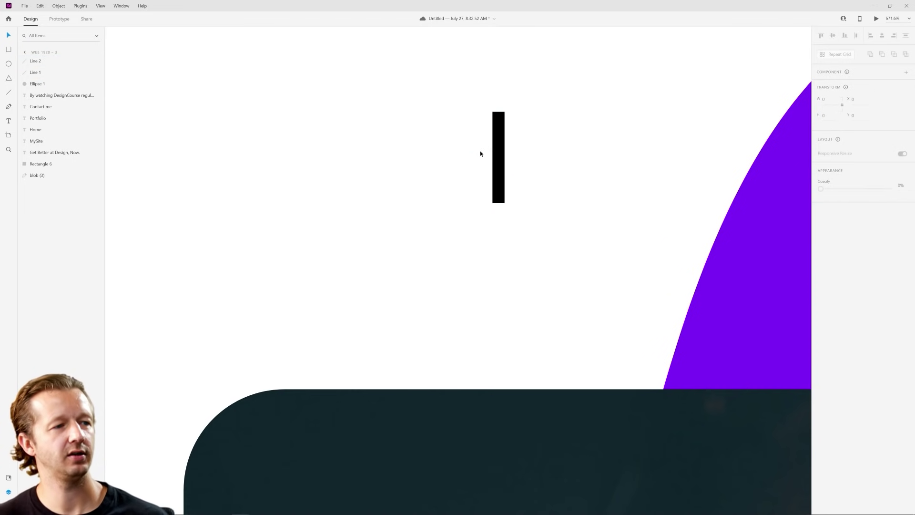
click(496, 150)
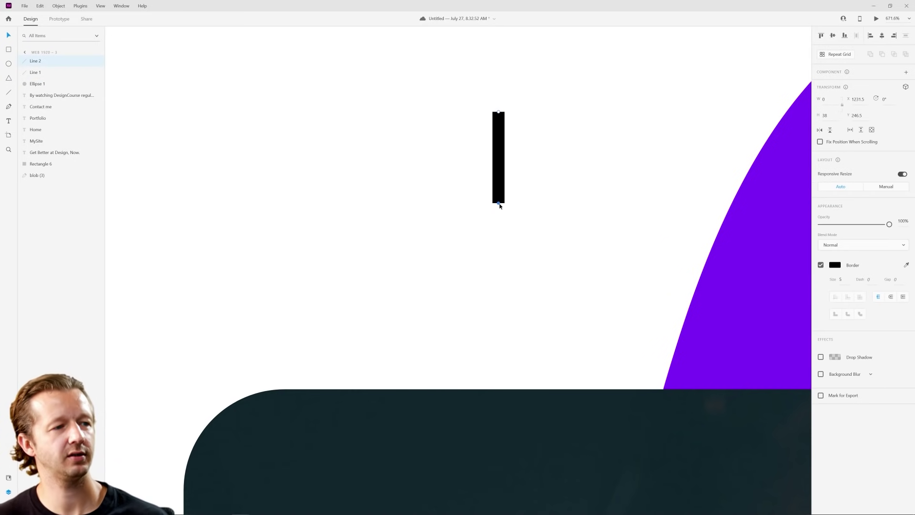
drag(499, 204, 540, 187)
key(ctrl+z)
click(358, 175)
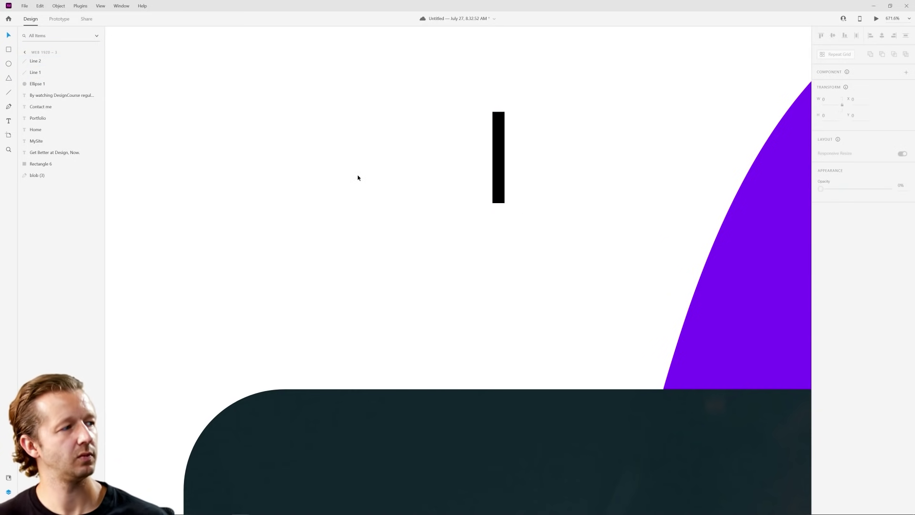
Rotate the duplicated line to horizontal and centre it across the vertical line to form a plus sign
drag(498, 146, 474, 145)
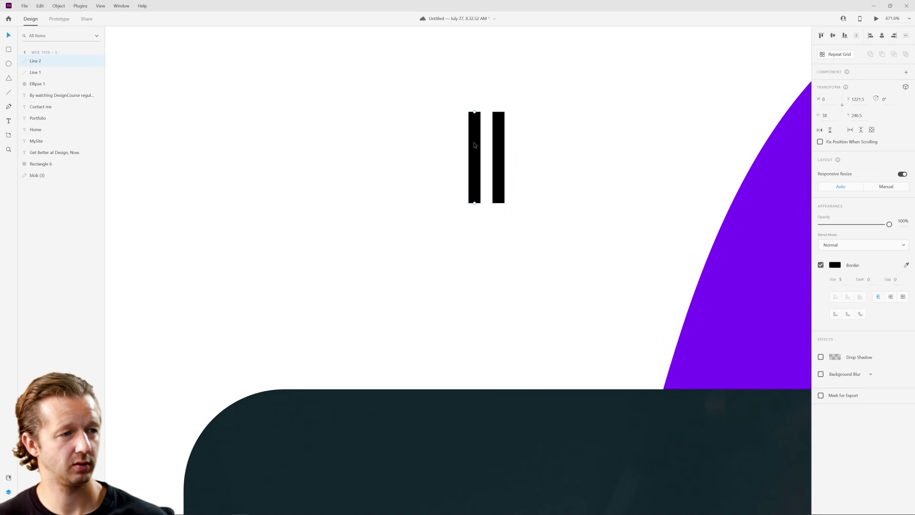
click(480, 213)
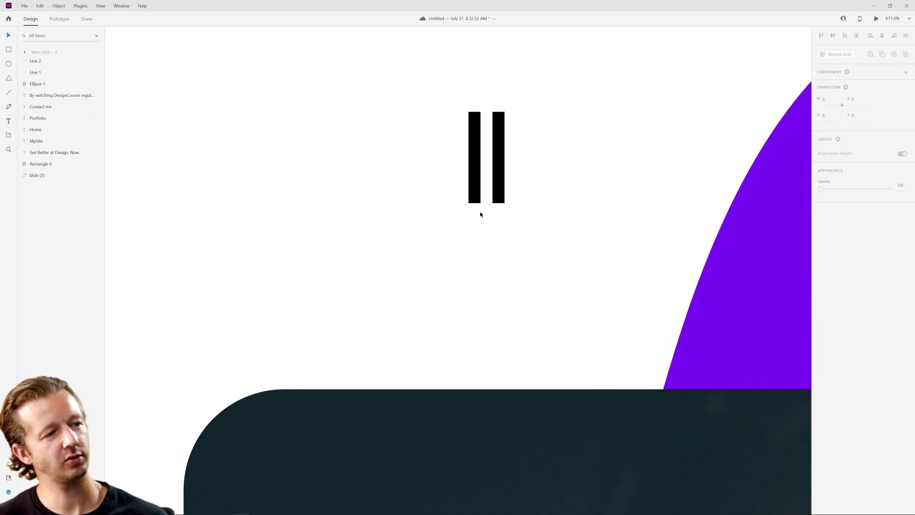
double_click(473, 193)
key(Escape)
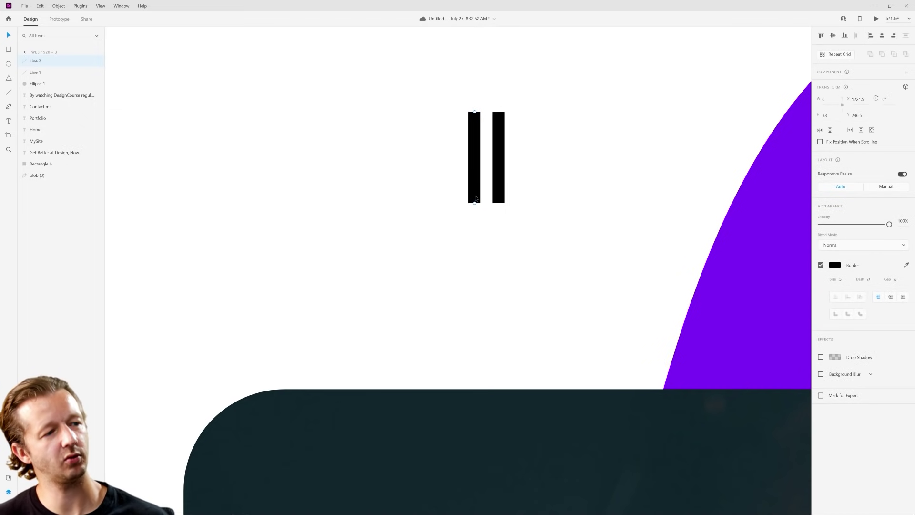
click(488, 214)
click(475, 191)
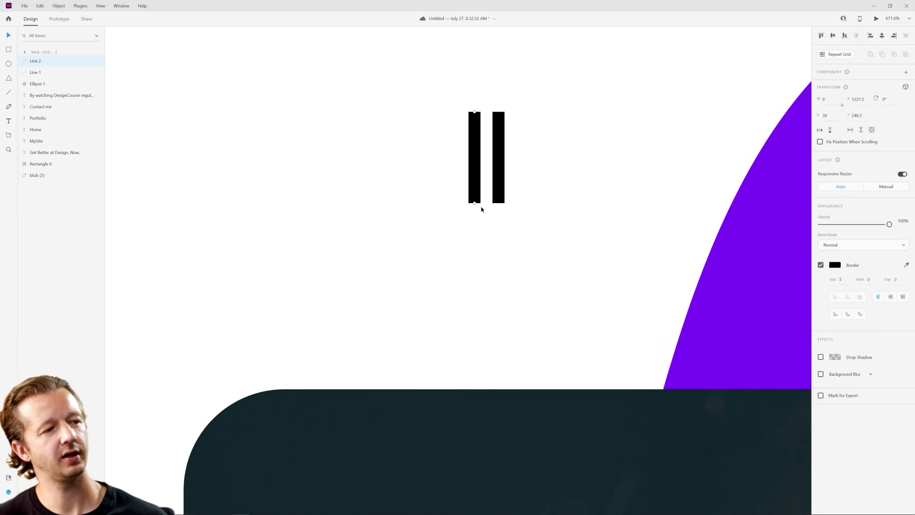
drag(475, 205, 504, 158)
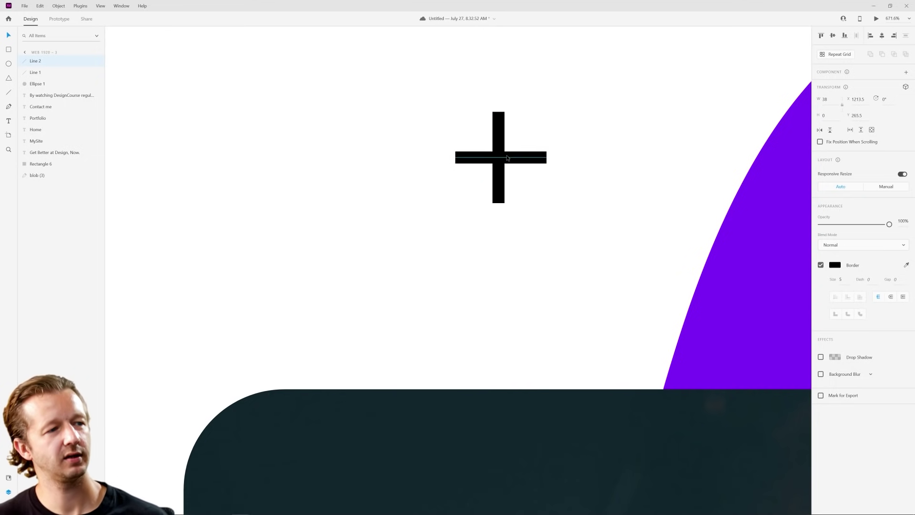
click(570, 192)
Select both lines of the plus sign above the hero image and scale them down to about 21 × 21 px
scroll(597, 176, down, 8)
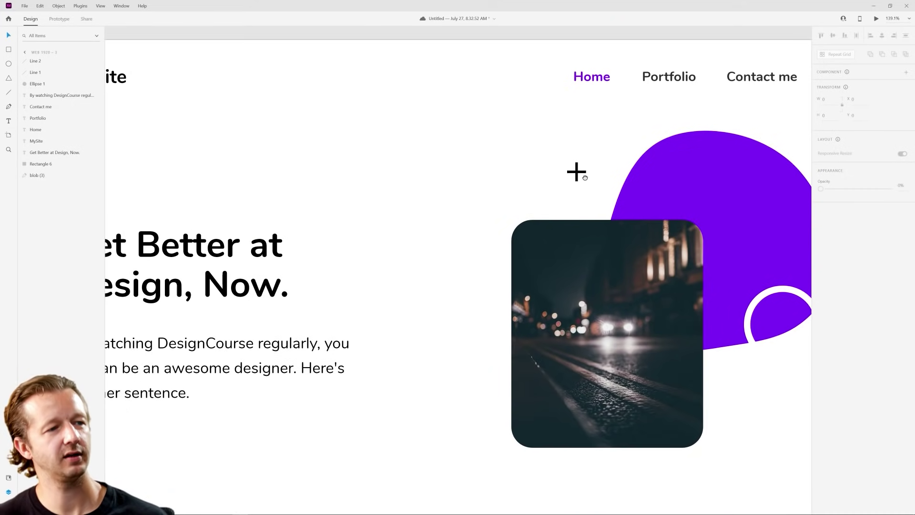
drag(586, 174, 460, 190)
click(419, 164)
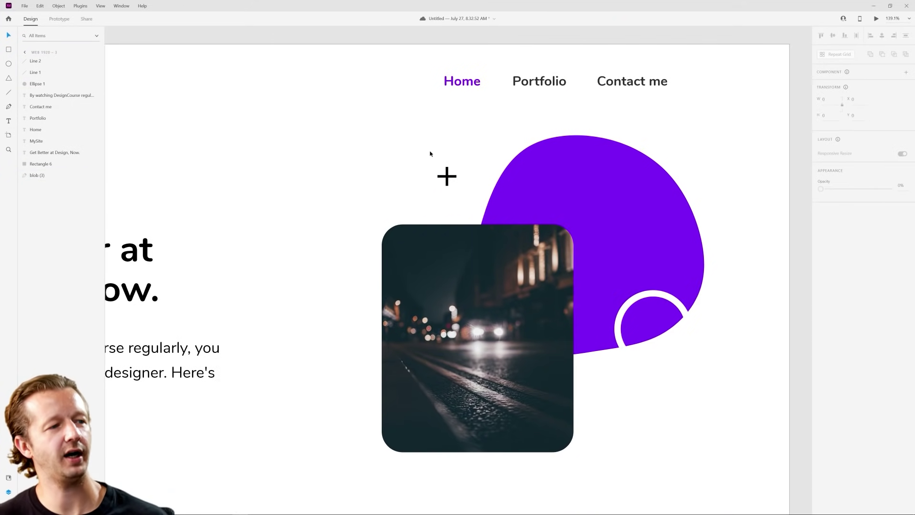
drag(429, 153, 453, 184)
scroll(455, 184, up, 5)
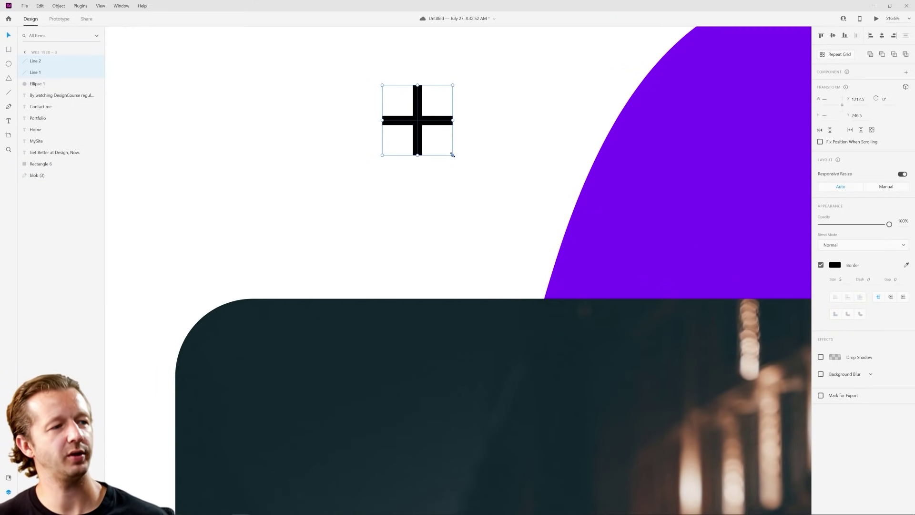
scroll(443, 150, down, 5)
click(439, 194)
scroll(448, 198, down, 5)
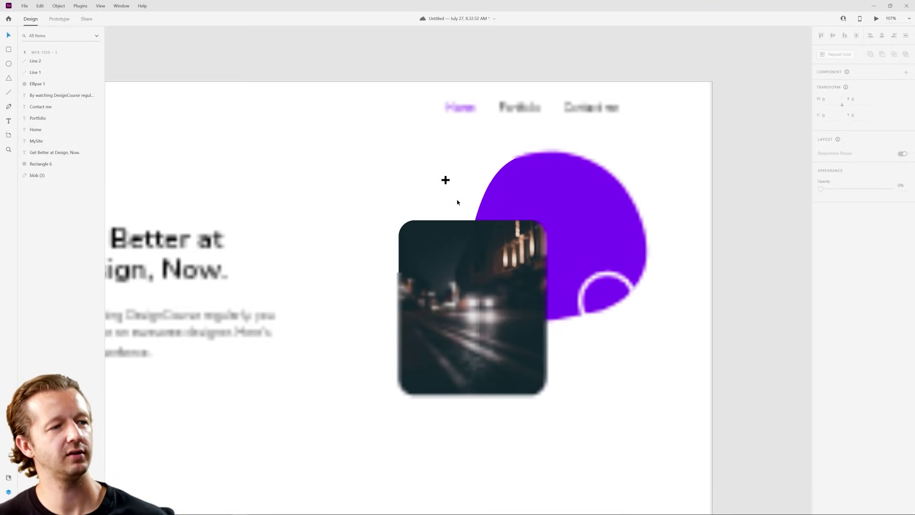
drag(452, 202, 410, 187)
drag(384, 157, 418, 189)
Draw an open zigzag path about 76 × 15 px with the Pen tool over the purple blob's upper-left area
click(527, 186)
scroll(526, 186, up, 3)
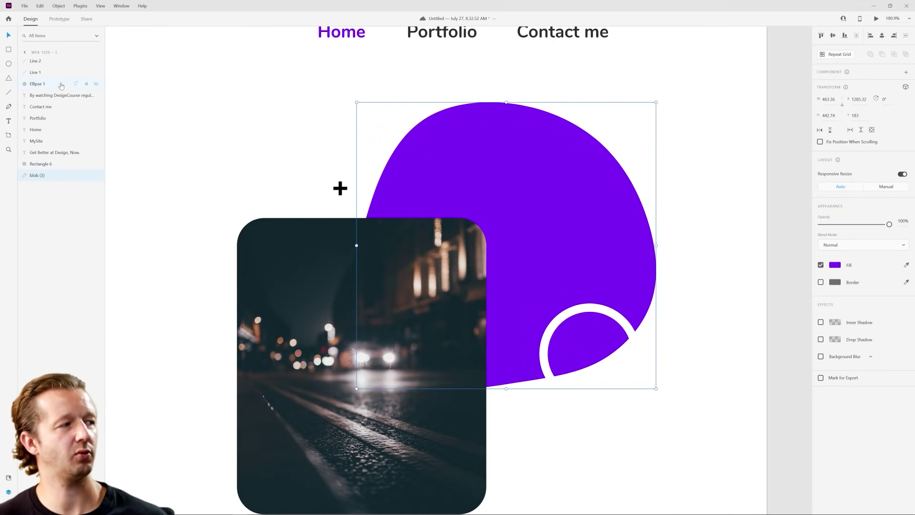
click(10, 107)
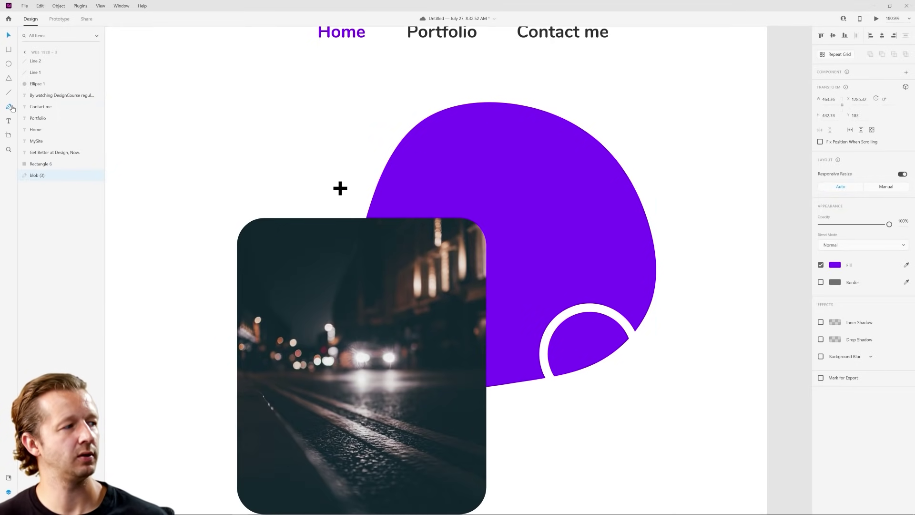
click(409, 164)
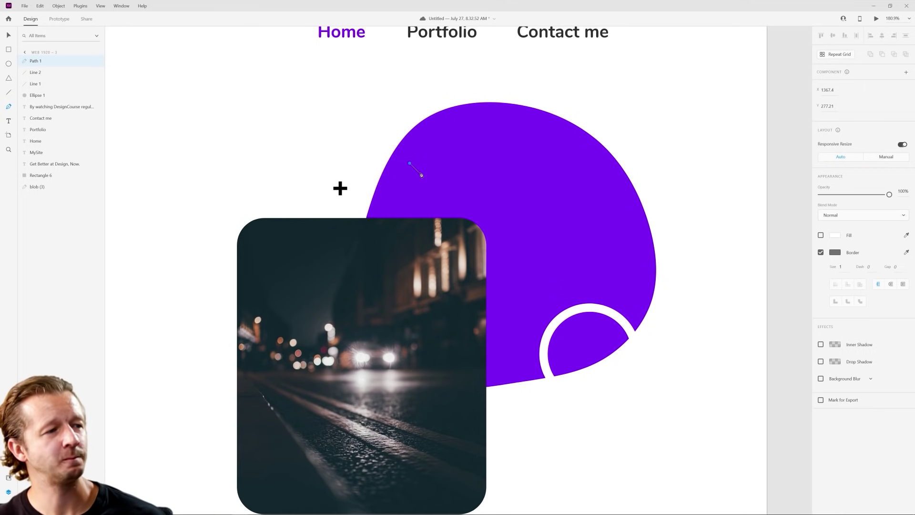
click(419, 173)
click(429, 163)
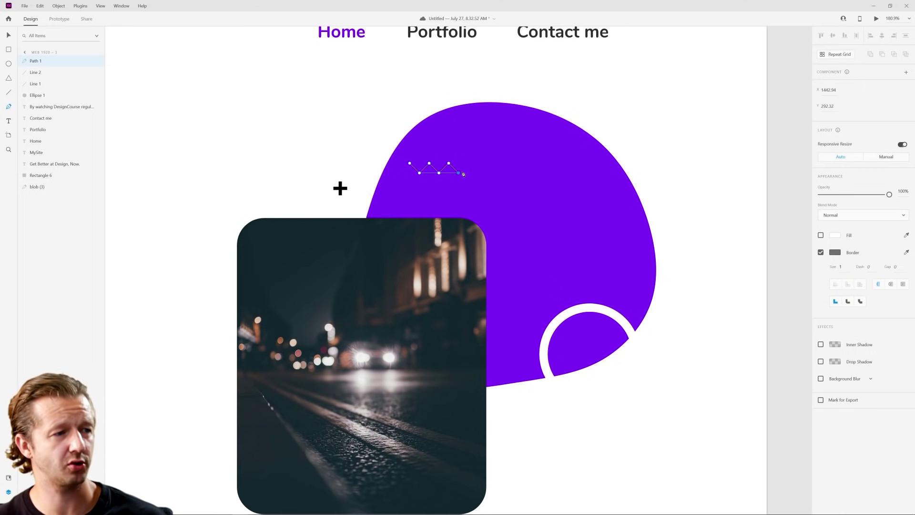
key(Escape)
Make the zigzag path's border white and set its size to 7
click(834, 256)
drag(771, 249, 682, 170)
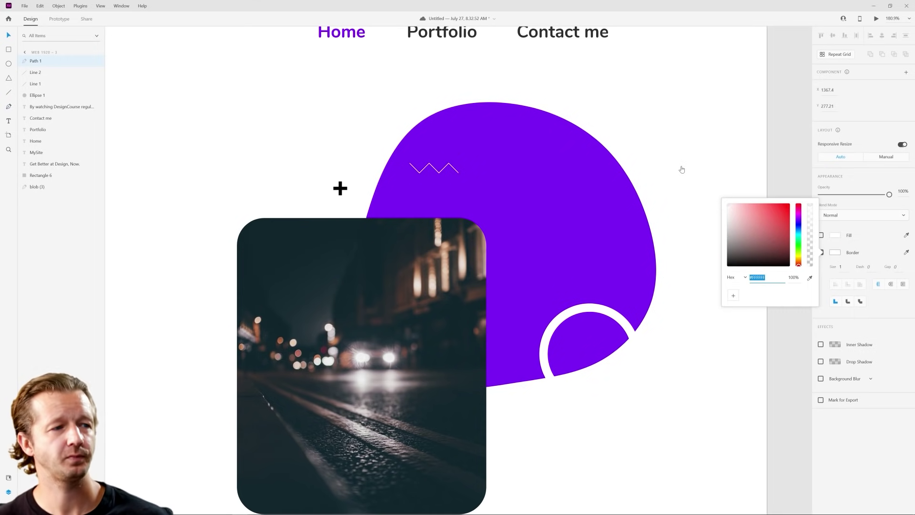
click(846, 267)
key(Up)
key(Up)
key(Up)
key(Up)
key(Up)
key(Up)
key(Up)
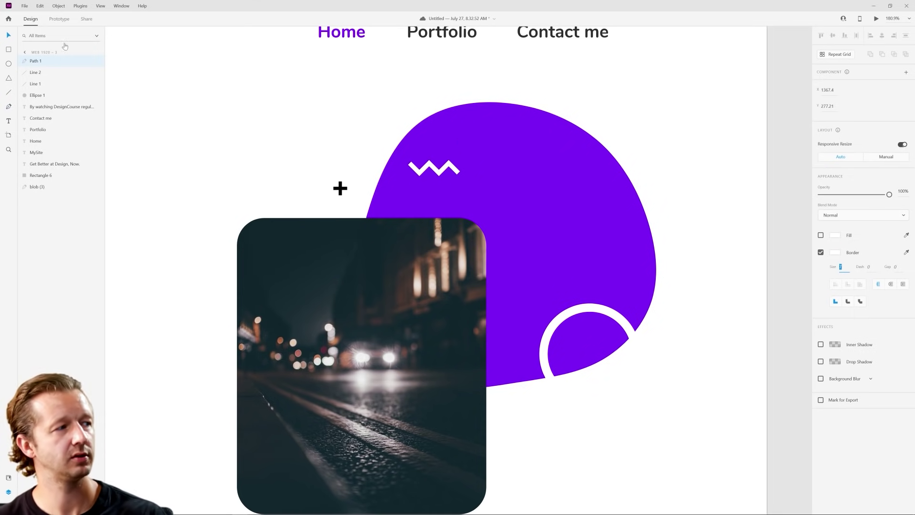
click(5, 36)
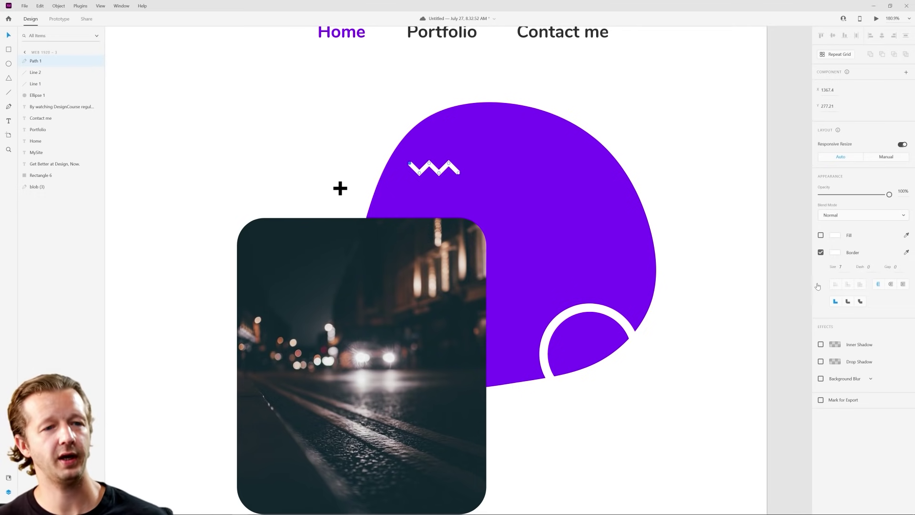
Change the zigzag's border colour to a golden yellow
click(835, 252)
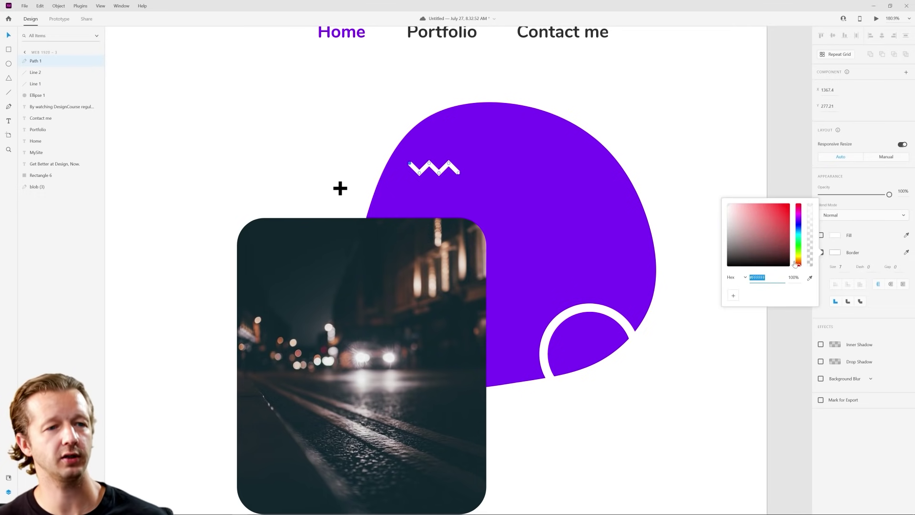
drag(797, 257, 799, 261)
drag(802, 202, 796, 202)
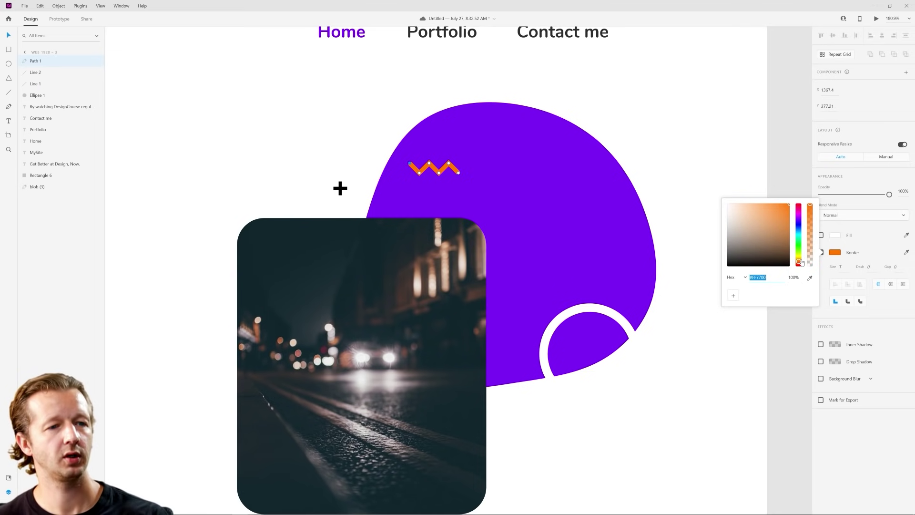
drag(801, 262, 798, 261)
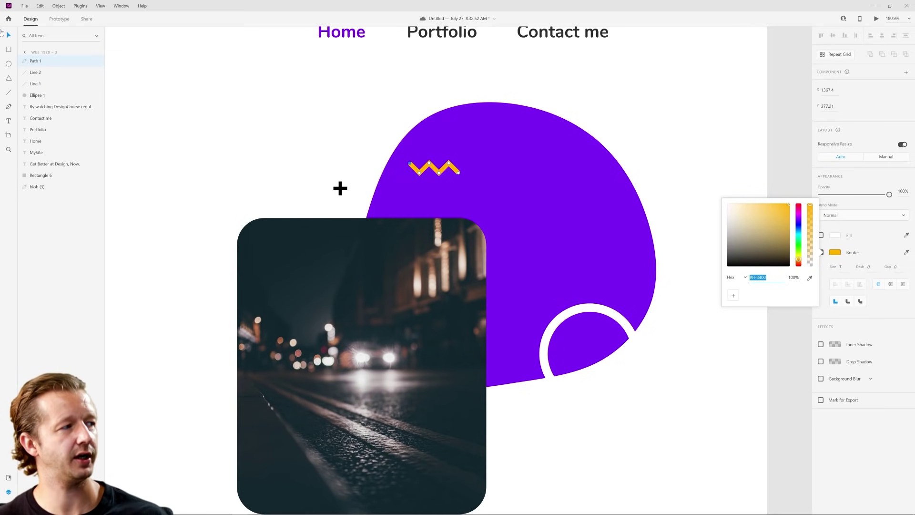
key(Escape)
key(Escape)
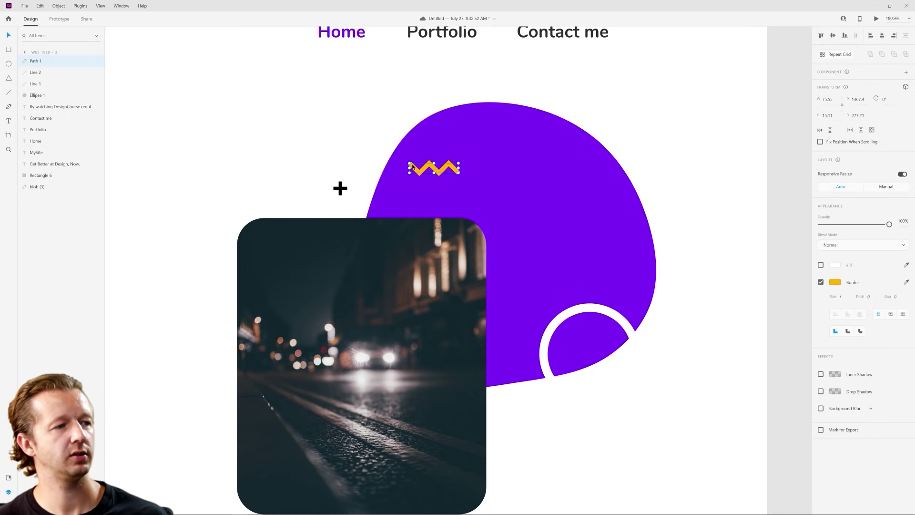
Enlarge the zigzag proportionally to about 119 × 24 px and increase its border size to 11
drag(409, 164, 381, 158)
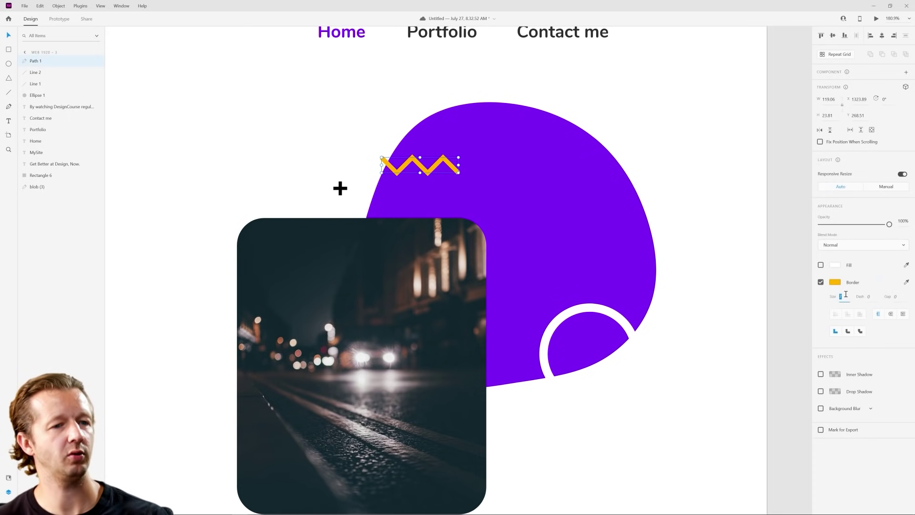
key(Up)
key(Up)
key(Up)
key(Up)
key(Down)
click(294, 120)
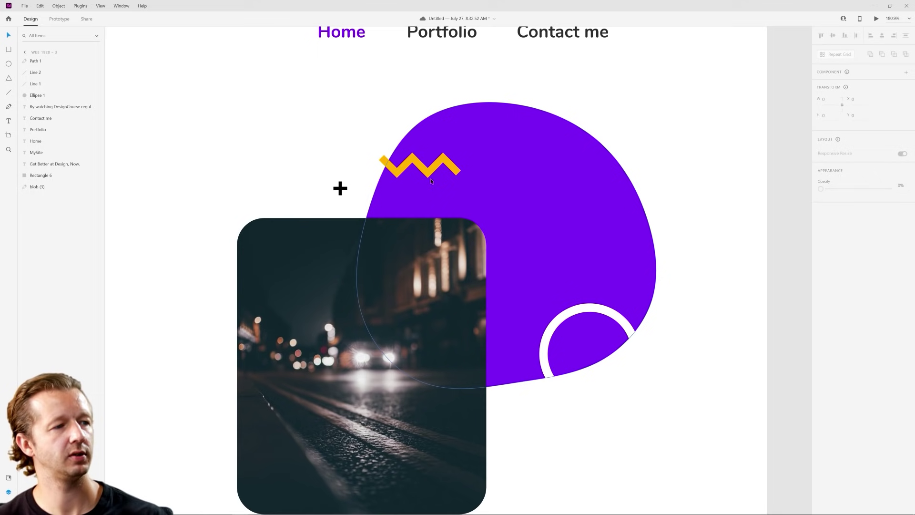
Move the zigzag down and to the right so it lies fully inside the purple blob, above the hero image
drag(432, 175, 459, 190)
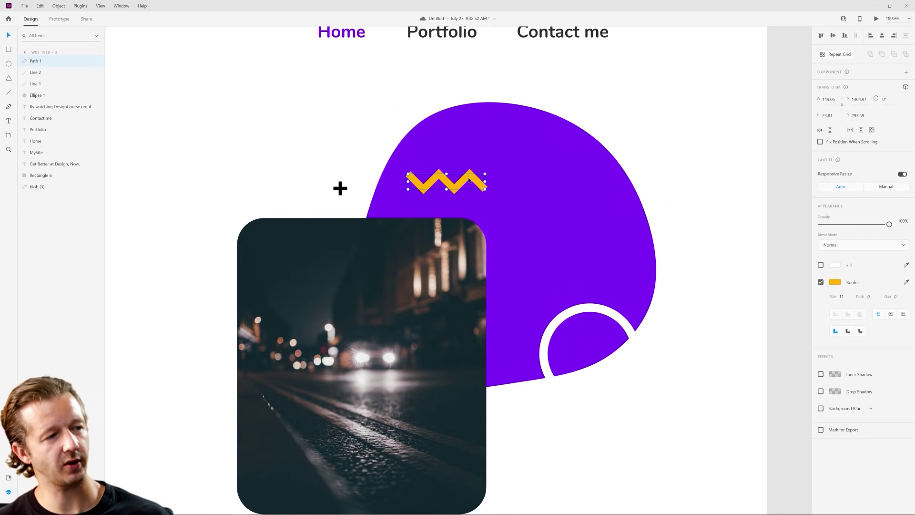
click(343, 127)
scroll(344, 131, down, 5)
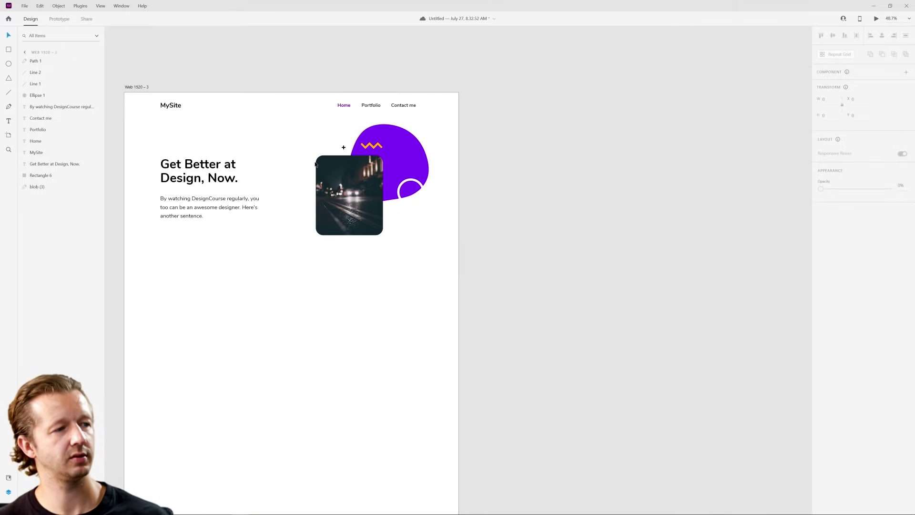
Group the plus sign's two lines and place a duplicate of it beneath the blob, beside the hero image
scroll(260, 143, up, 3)
drag(385, 137, 489, 249)
click(378, 136)
key(ctrl+g)
key(ctrl+d)
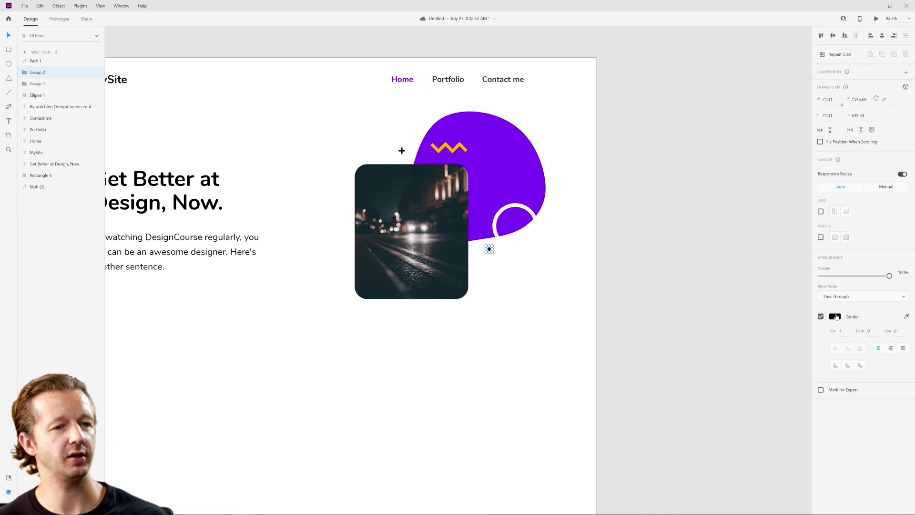
Change the border colour of the plus sign beneath the blob to grey
click(834, 316)
drag(766, 307, 715, 289)
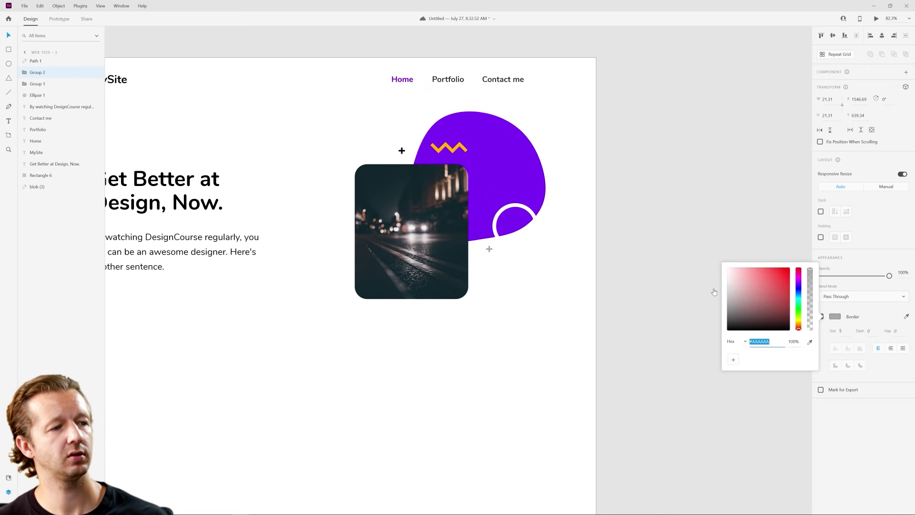
click(691, 290)
scroll(576, 235, down, 1)
scroll(561, 267, down, 5)
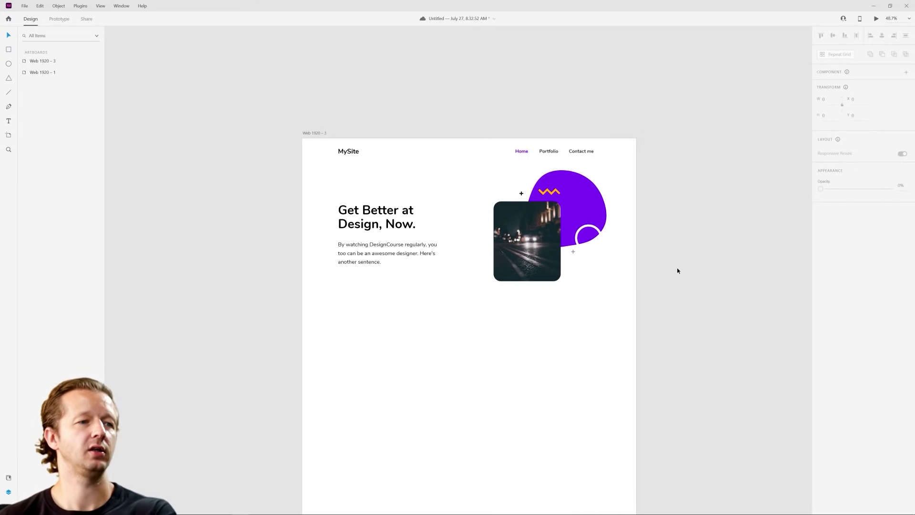
Duplicate the Web 1920 – 3 artboard
click(613, 312)
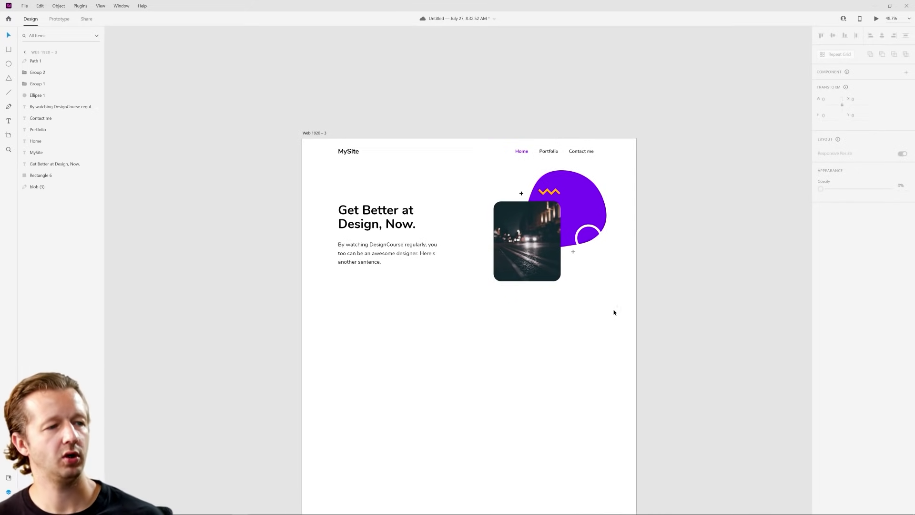
click(315, 134)
key(ctrl+d)
Delete the blob, ring, zigzag and both plus signs from the original Web 1920 – 3 artboard
drag(358, 138, 513, 318)
drag(406, 249, 372, 181)
key(Delete)
drag(305, 158, 361, 201)
key(Delete)
Enlarge the hero image on the Web 1920 – 3 artboard from its upper-left corner
drag(324, 178, 305, 164)
click(266, 187)
mouse_move(261, 185)
mouse_down()
mouse_move(289, 190)
mouse_move(244, 179)
mouse_up()
key(ctrl+z)
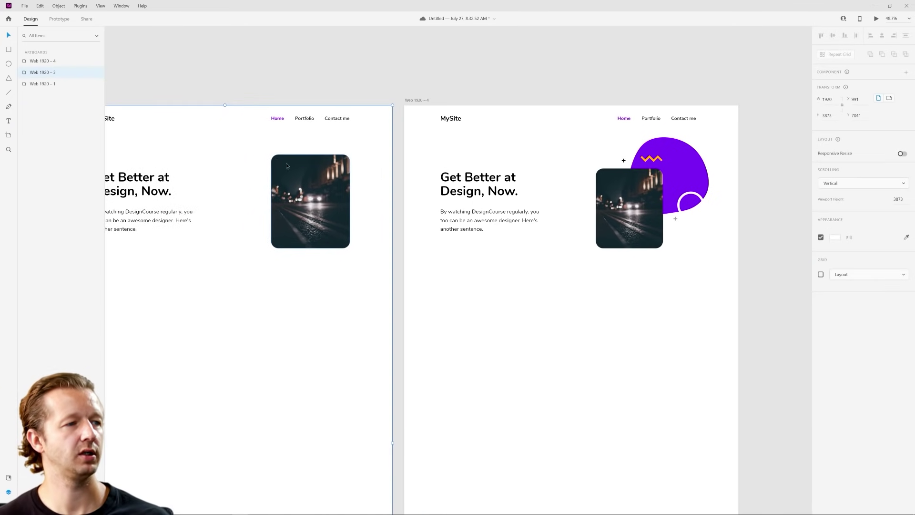
Duplicate the decorated Web 1920 – 4 artboard
click(610, 293)
scroll(675, 241, up, 5)
drag(696, 237, 621, 284)
scroll(622, 168, down, 3)
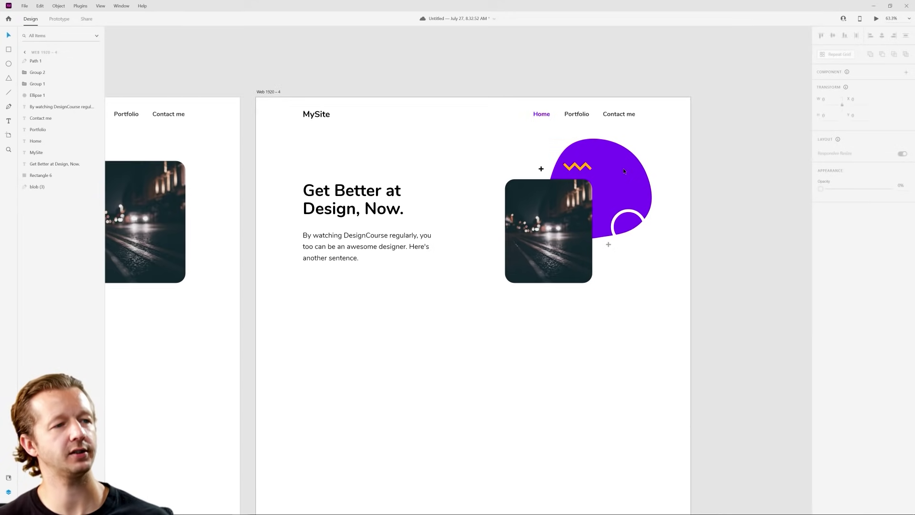
click(266, 92)
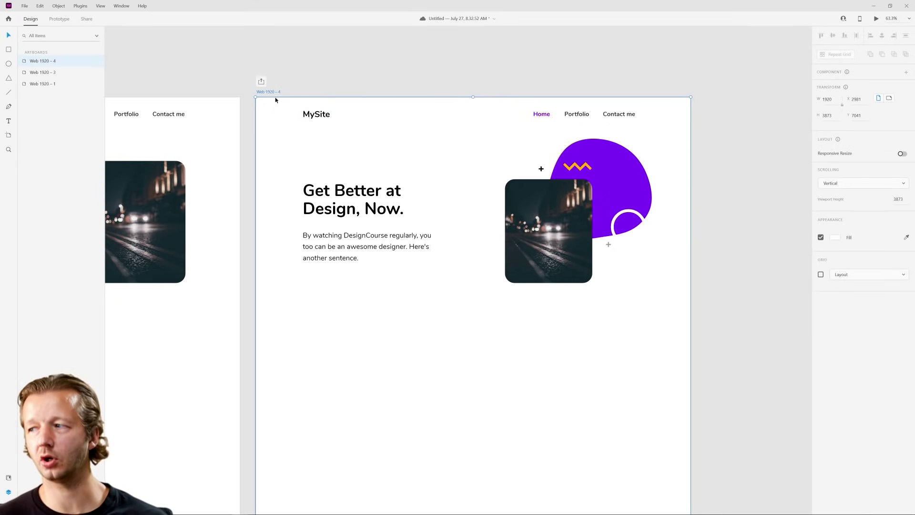
key(ctrl+d)
drag(481, 86, 434, 307)
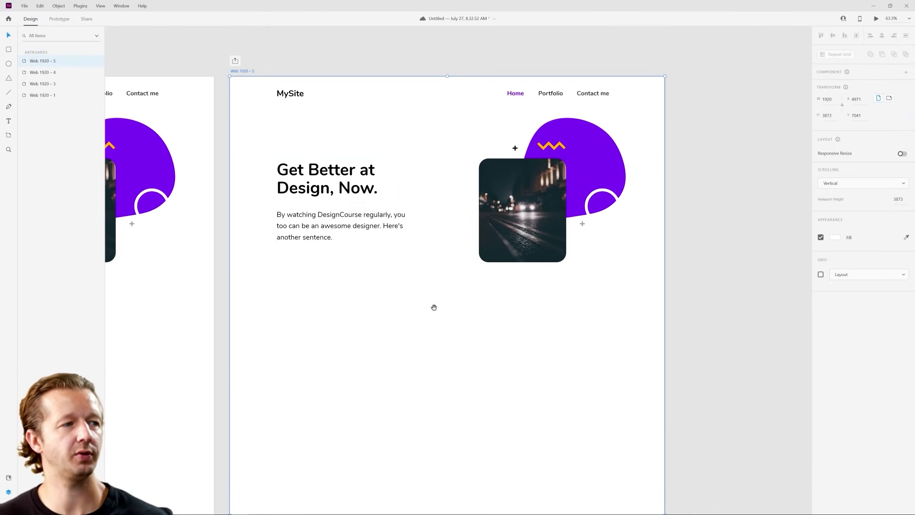
Move the Web 1920 – 5 artboard slightly farther away from the Web 1920 – 4 artboard
drag(246, 74, 263, 74)
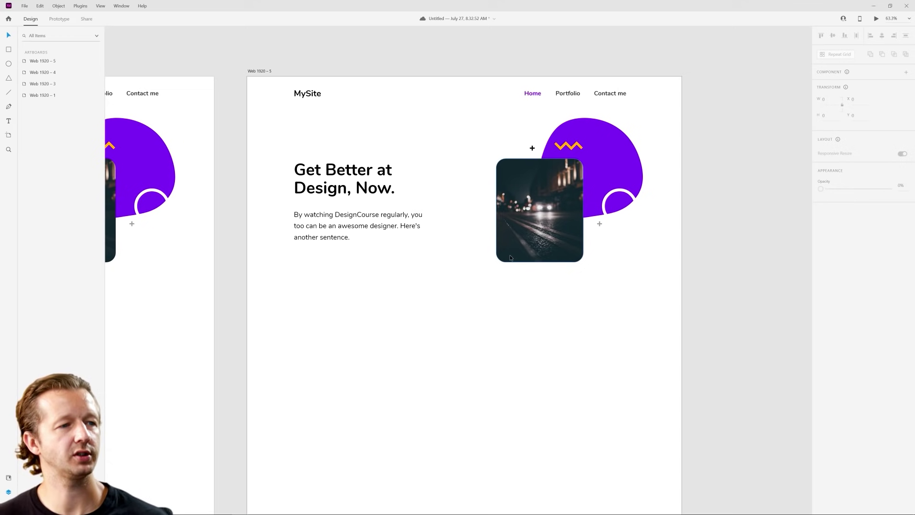
click(600, 152)
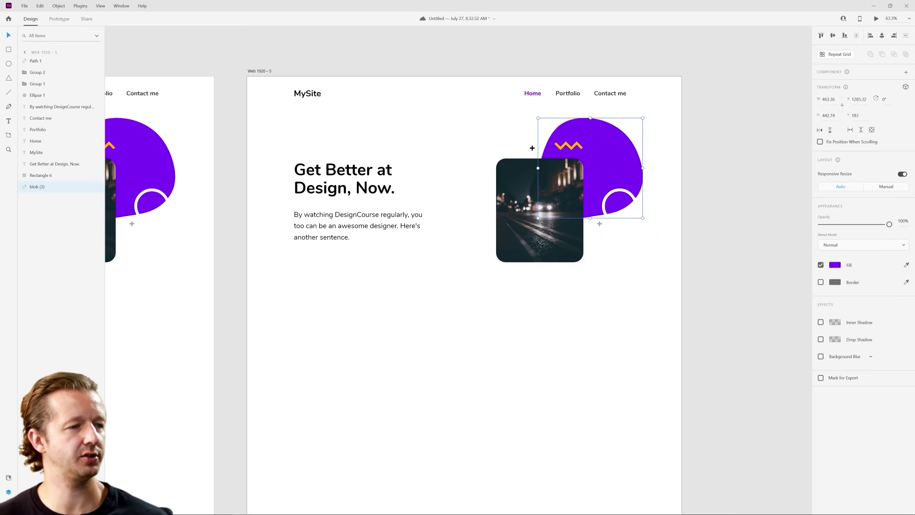
Switch to Blobmaker in the browser, generate a blob with fewer points and a more irregular outline, and download it
key(alt+Tab)
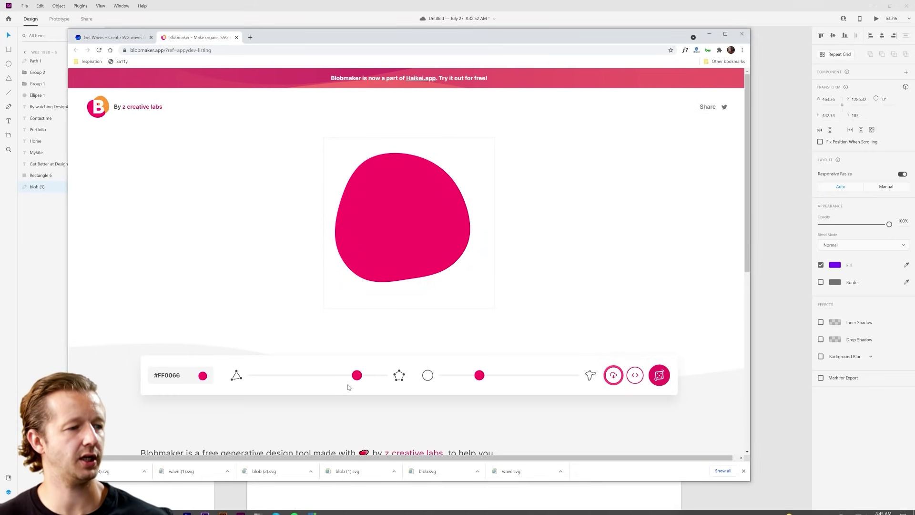
drag(358, 380, 325, 384)
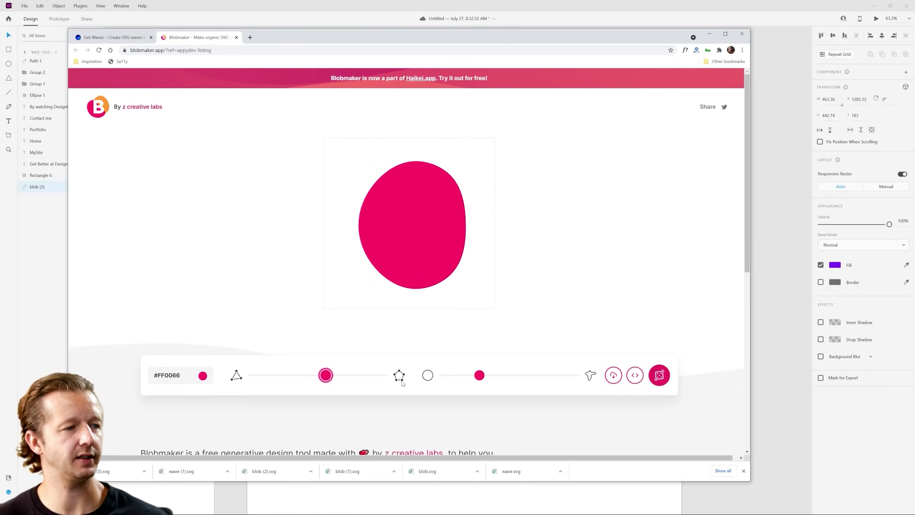
drag(487, 378, 525, 378)
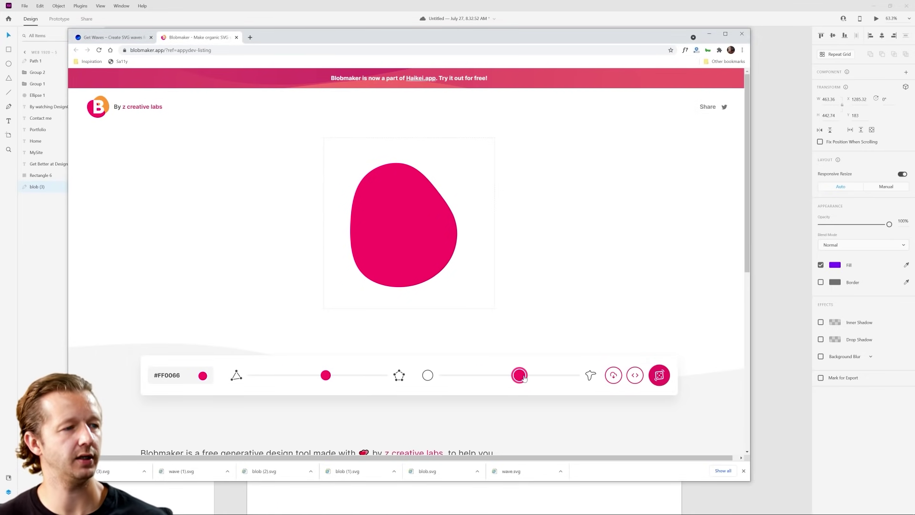
drag(328, 378, 305, 384)
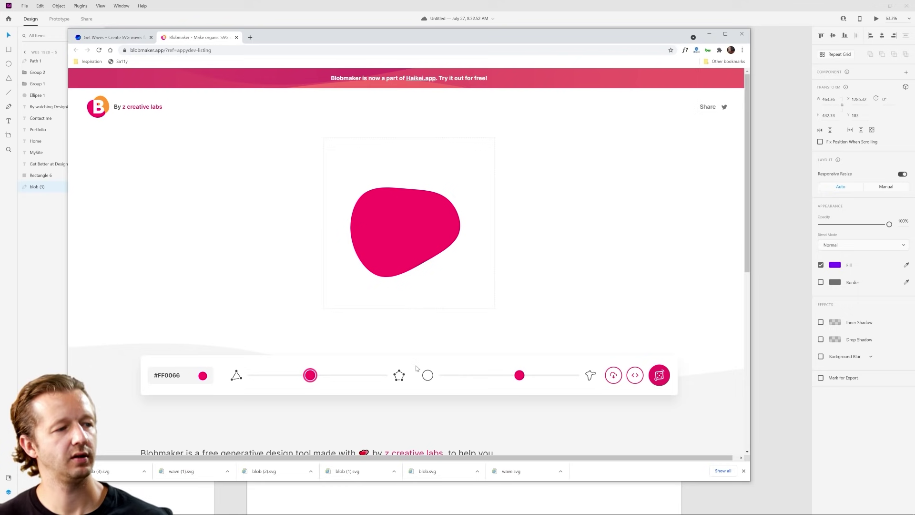
drag(307, 376, 320, 376)
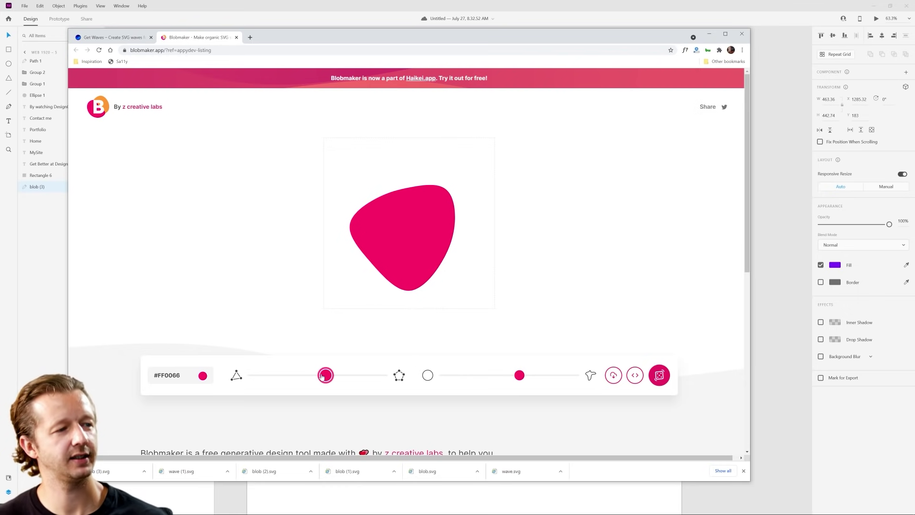
click(617, 379)
Import the downloaded blob SVG into the Web 1920 – 5 artboard in Adobe XD and enlarge it to about 526 × 528
drag(321, 39, 914, 36)
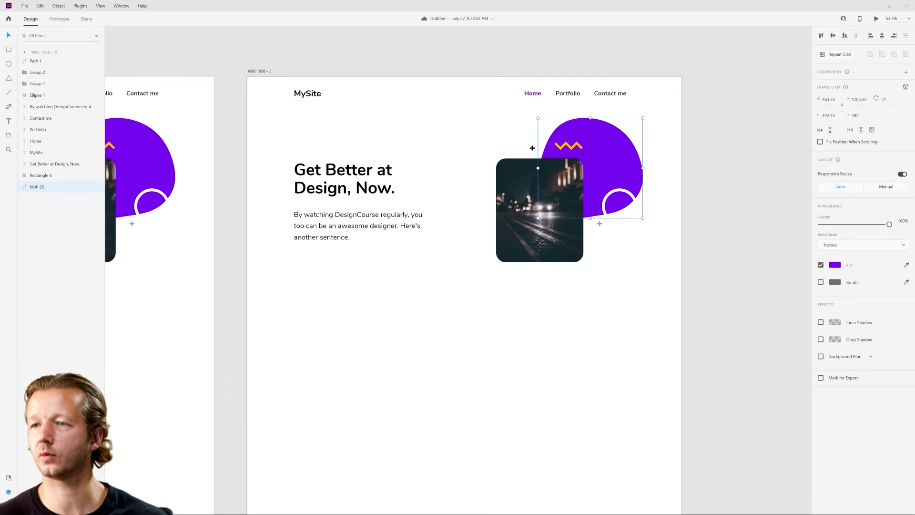
drag(416, 362, 360, 336)
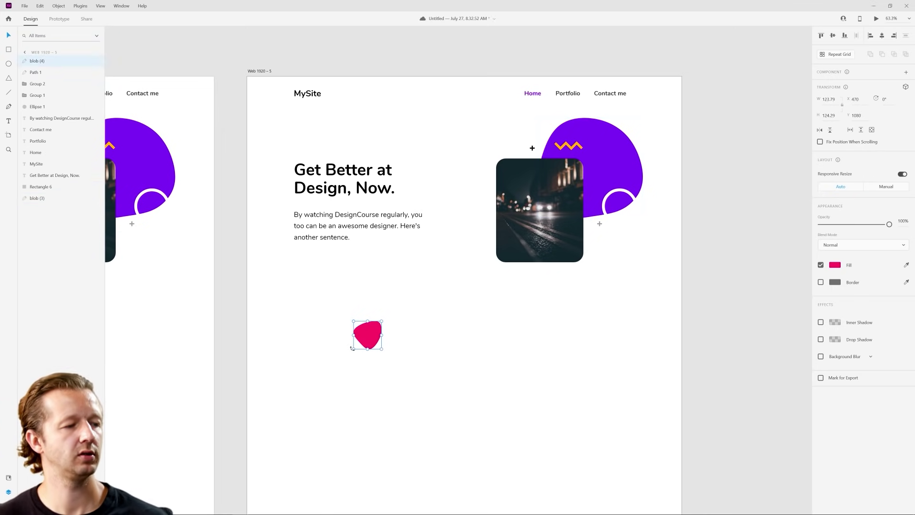
drag(353, 349, 261, 444)
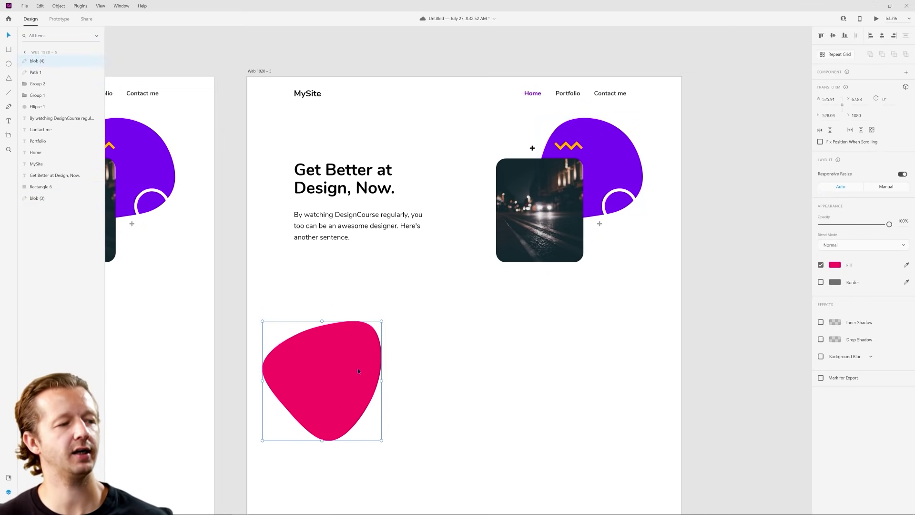
Place the pink blob behind the headline text at the artboard's left edge and enlarge it to about 707 × 710
drag(358, 367, 264, 165)
right_click(315, 162)
click(353, 350)
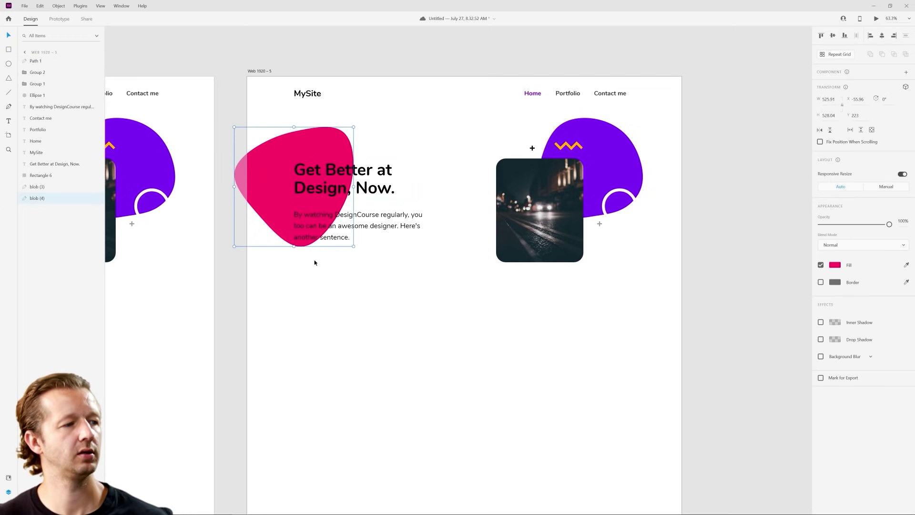
drag(234, 247, 194, 288)
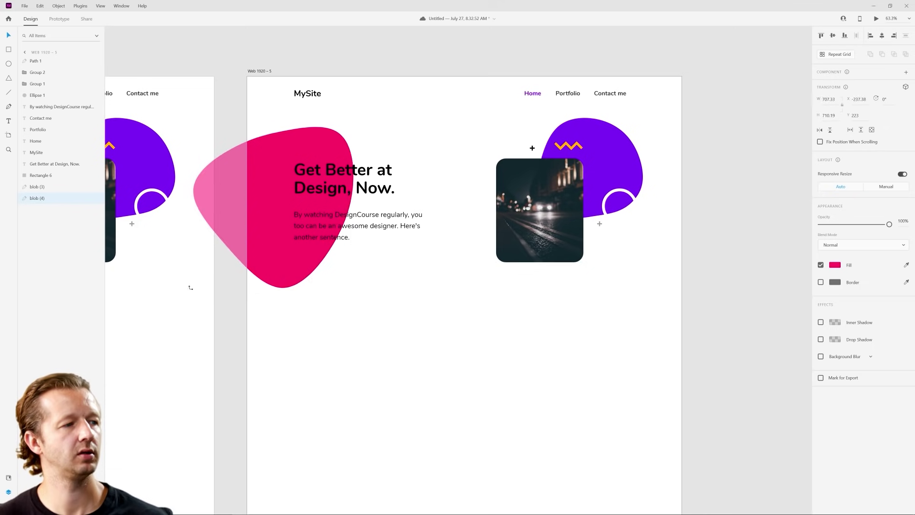
drag(267, 196, 278, 187)
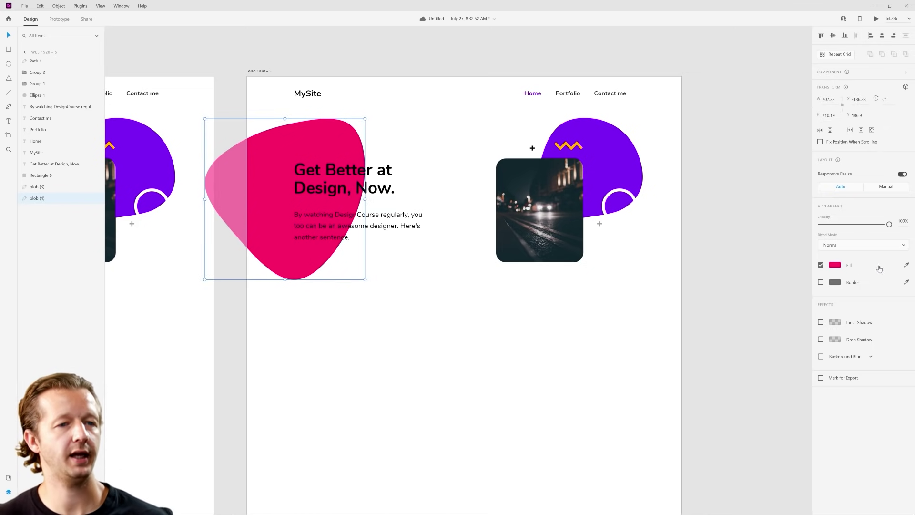
Change the fill of the blob behind the headline to a very pale beige
click(834, 265)
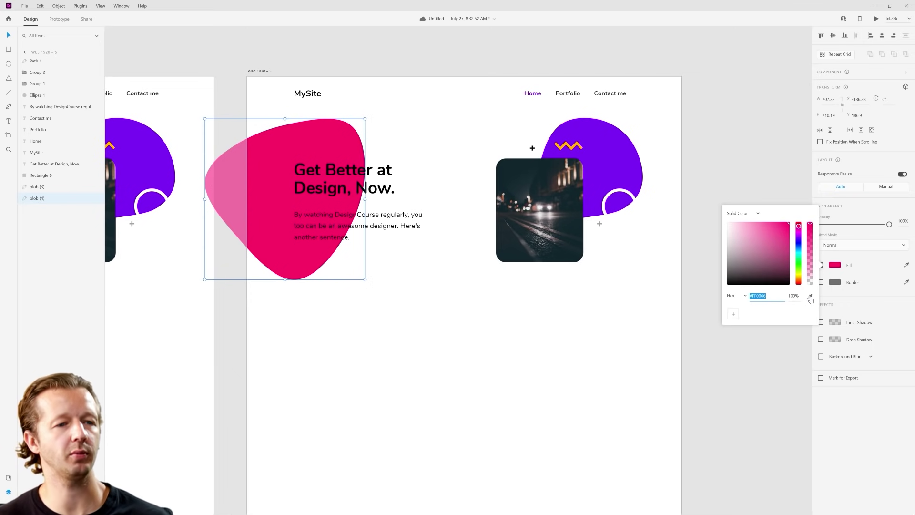
click(798, 276)
click(734, 226)
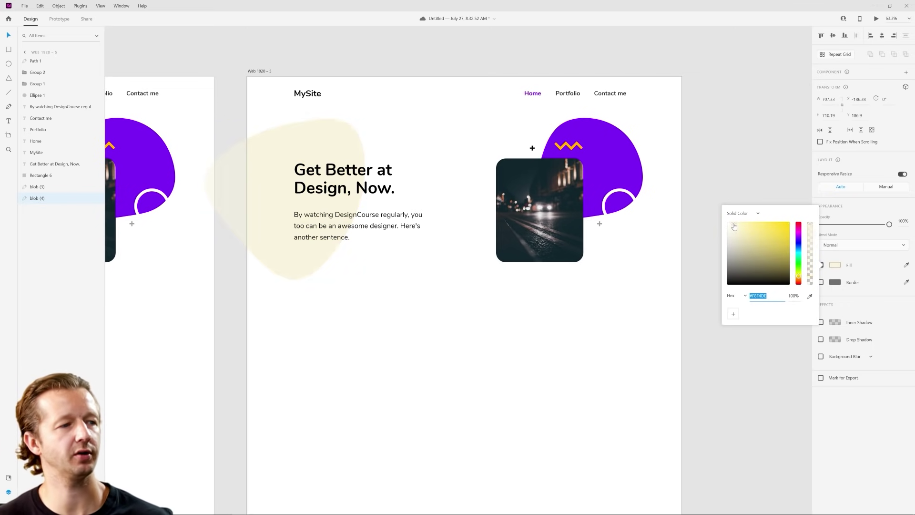
drag(732, 227, 730, 228)
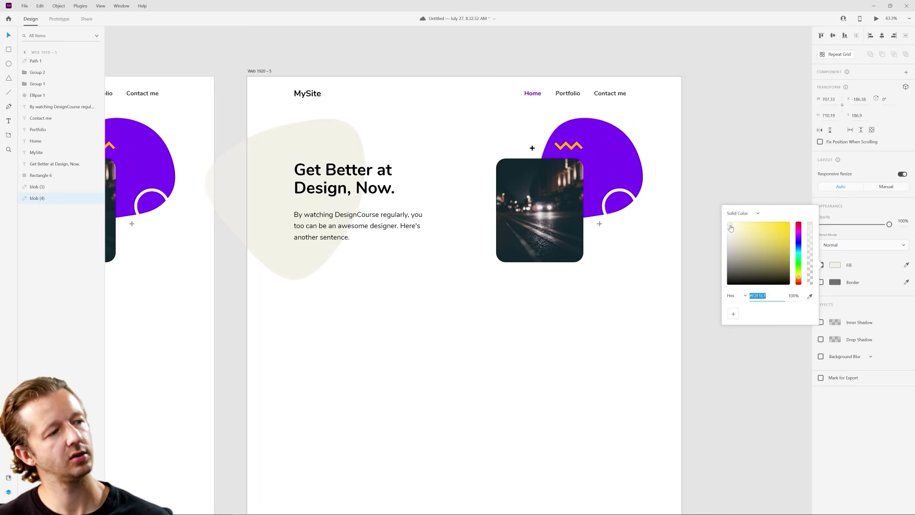
click(473, 353)
Examine how the pale blob behind the headline works alongside the decorated hero image on Web 1920 – 5
drag(471, 311, 467, 320)
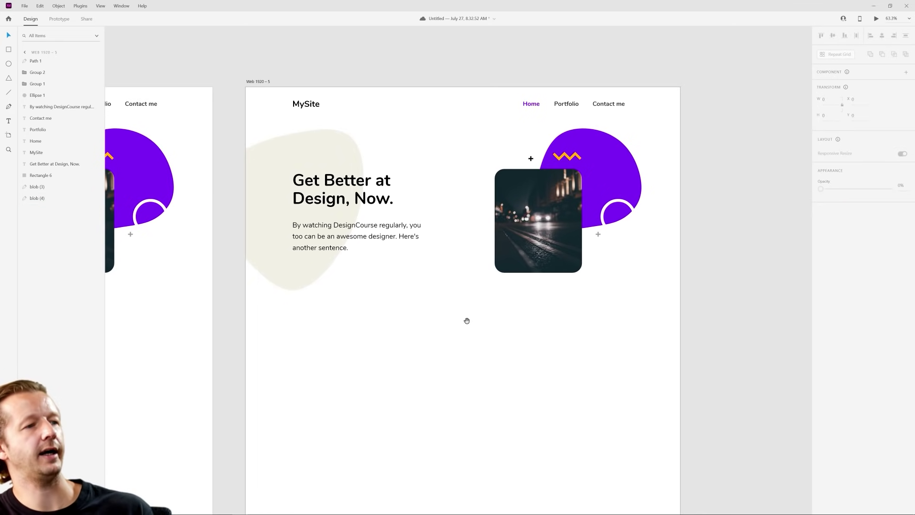
scroll(461, 265, up, 3)
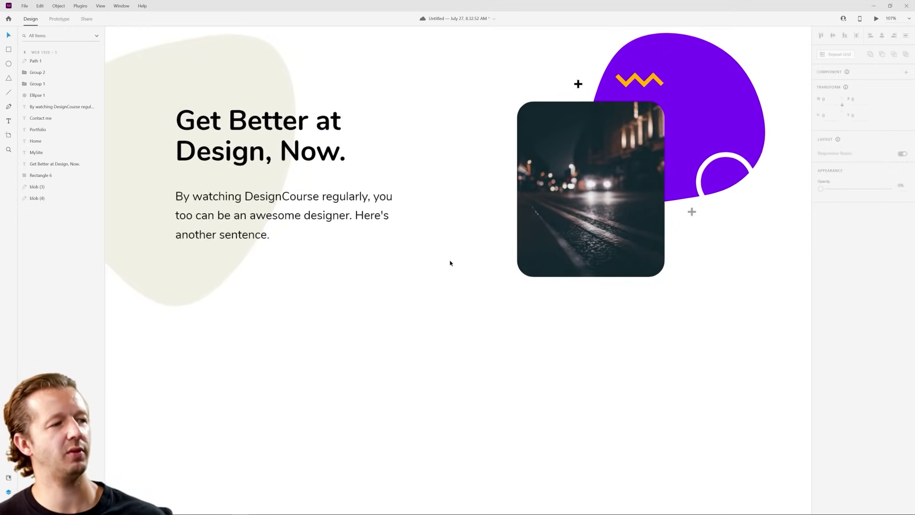
scroll(449, 260, down, 3)
click(618, 152)
click(476, 313)
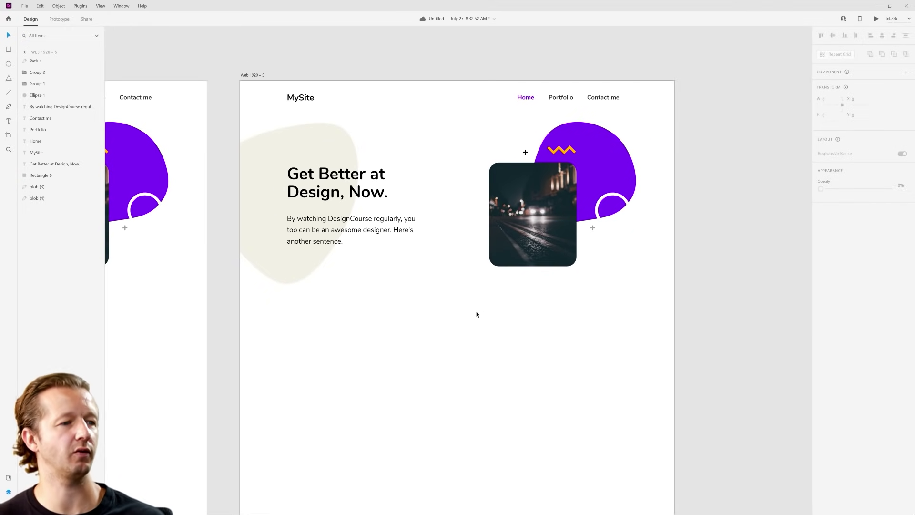
drag(476, 313, 462, 310)
click(302, 133)
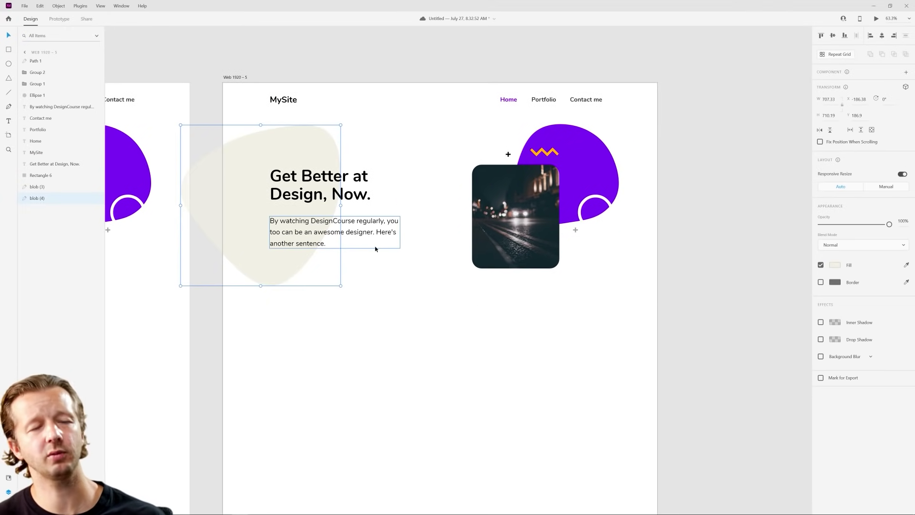
click(470, 300)
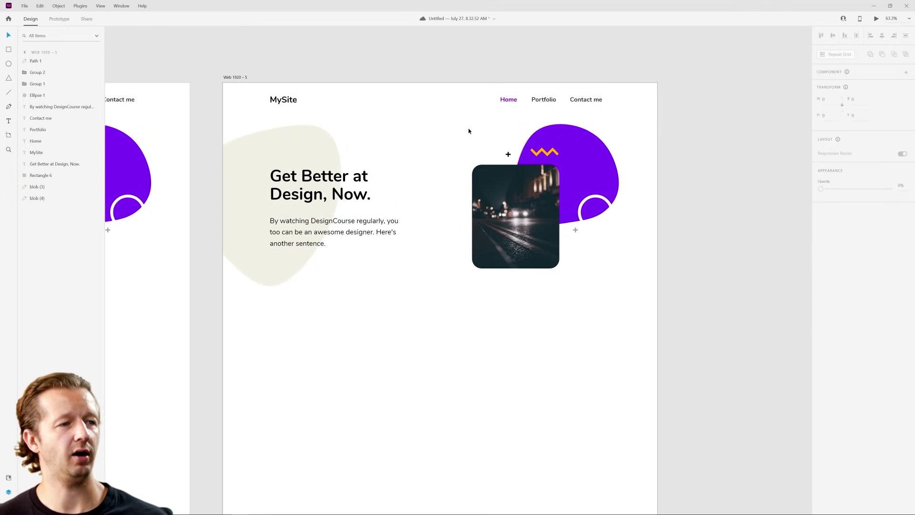
Delete the purple blob, zigzag, ring and both plus signs around the hero image on Web 1920 – 5
drag(468, 133, 585, 167)
key(Delete)
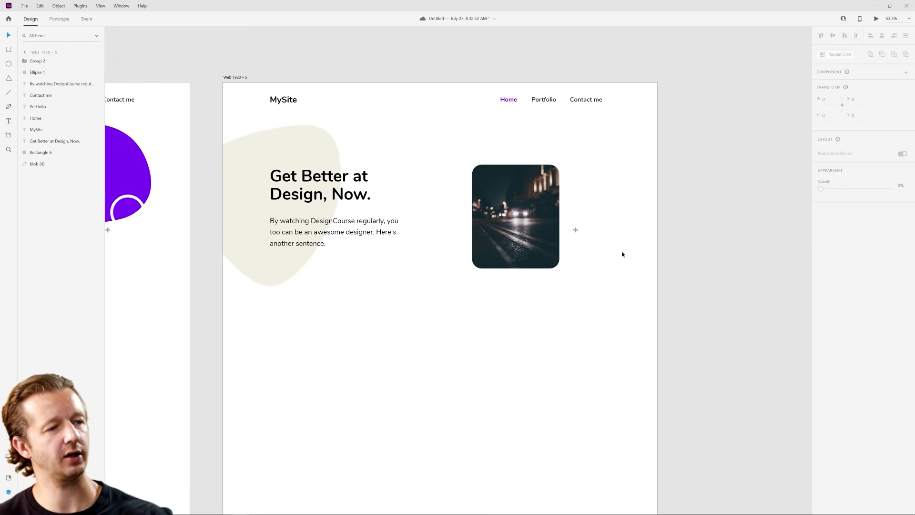
click(583, 197)
key(Delete)
click(521, 184)
click(575, 229)
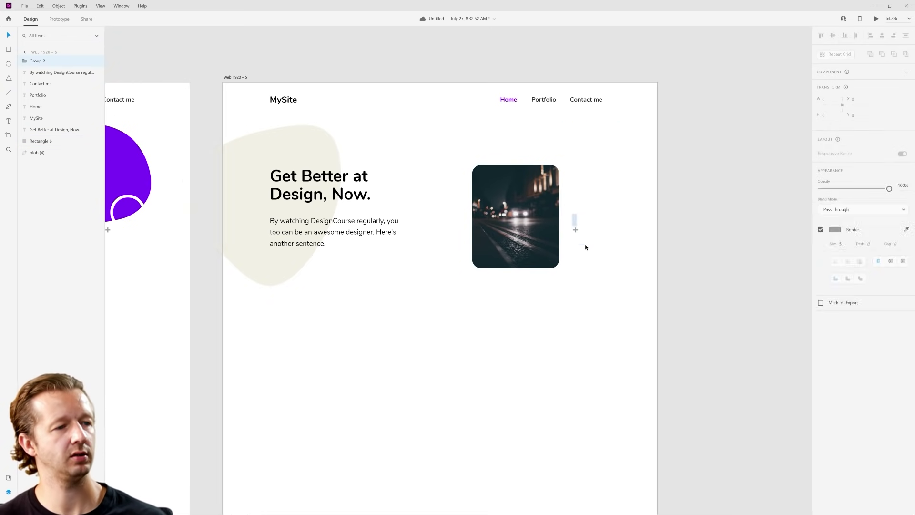
key(Delete)
Enlarge the hero image on Web 1920 – 5 from its lower-right corner and move it slightly up and to the right
click(529, 214)
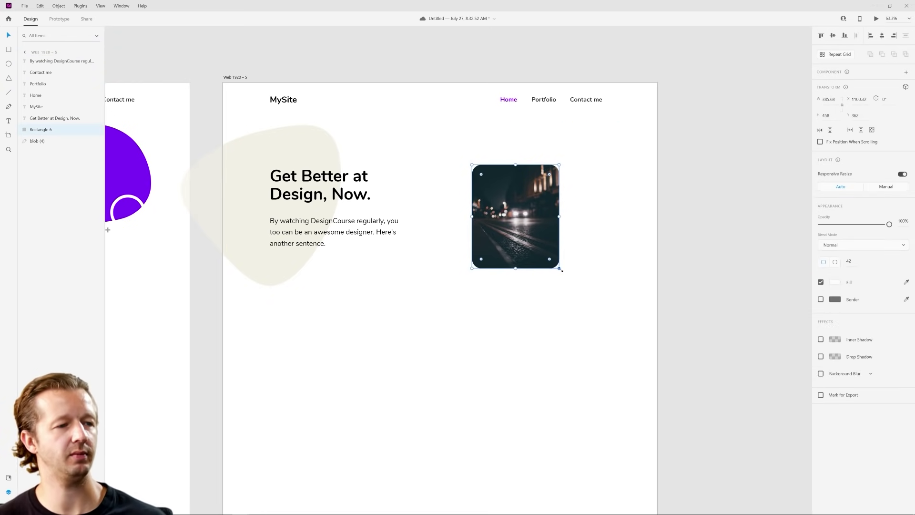
drag(561, 269, 575, 291)
mouse_move(555, 232)
mouse_down()
mouse_move(554, 218)
mouse_move(566, 219)
mouse_up()
Inspect the pale headline blob up close and compare the Web 1920 – 5 layout with the neighbouring artboards
click(261, 160)
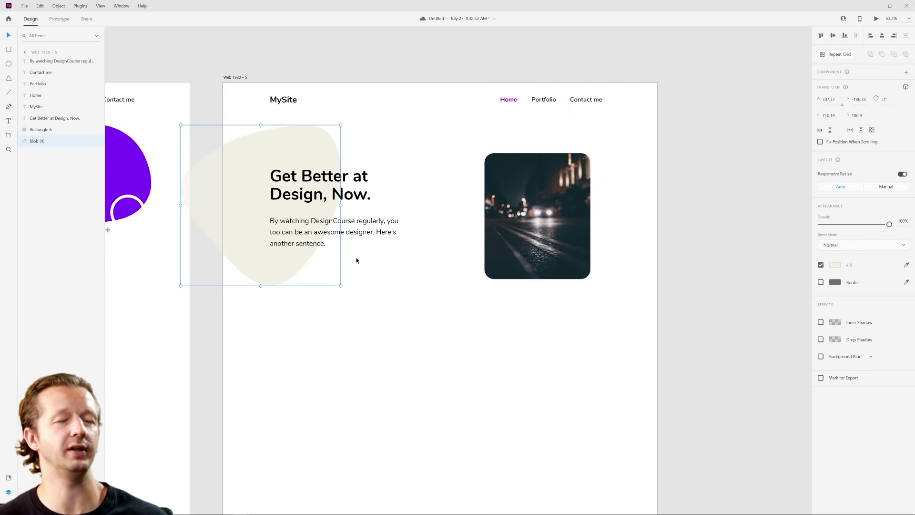
click(353, 288)
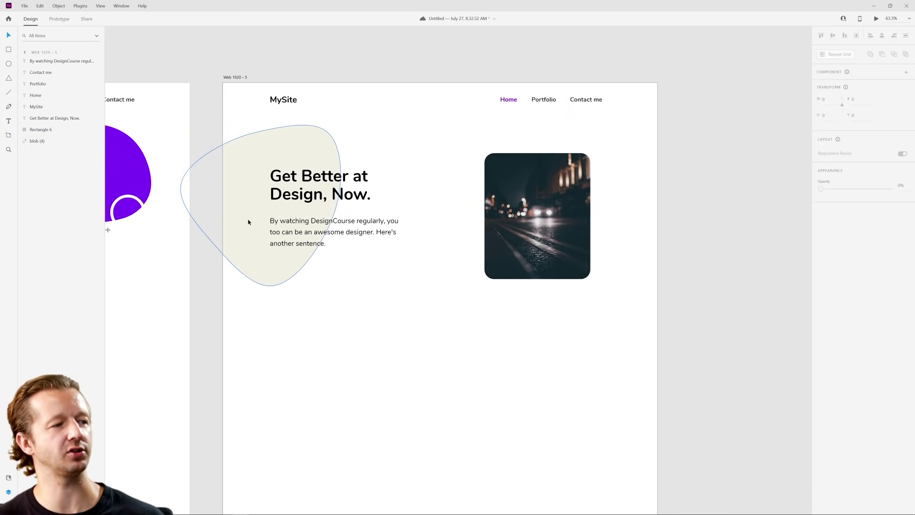
scroll(250, 220, up, 2)
scroll(253, 218, up, 1)
click(314, 108)
click(479, 98)
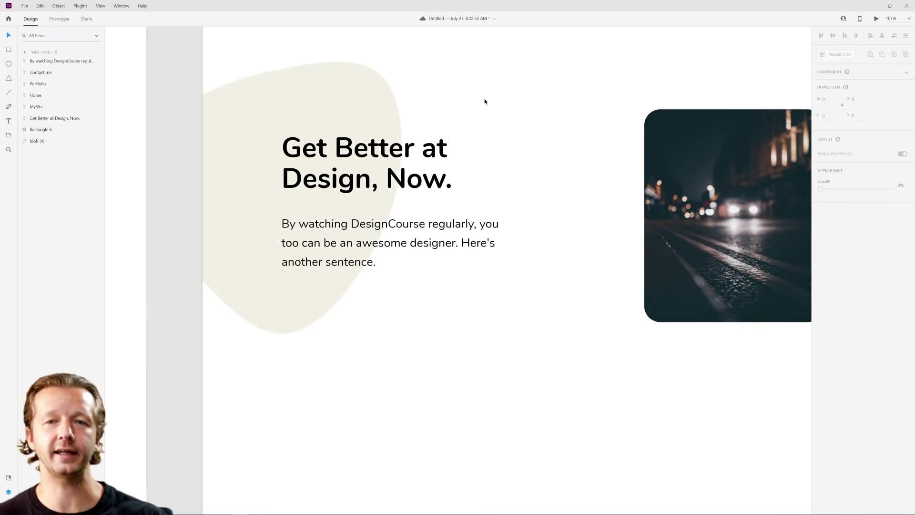
key(ctrl+0)
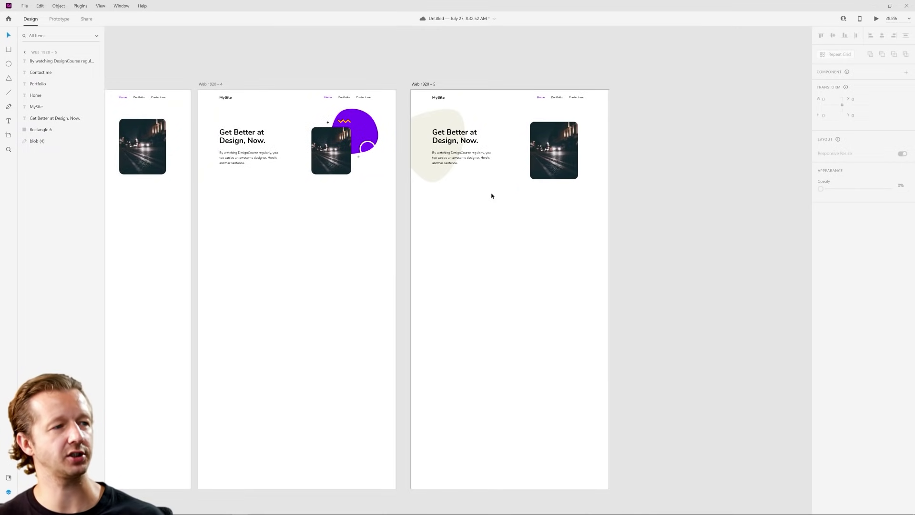
scroll(513, 181, up, 2)
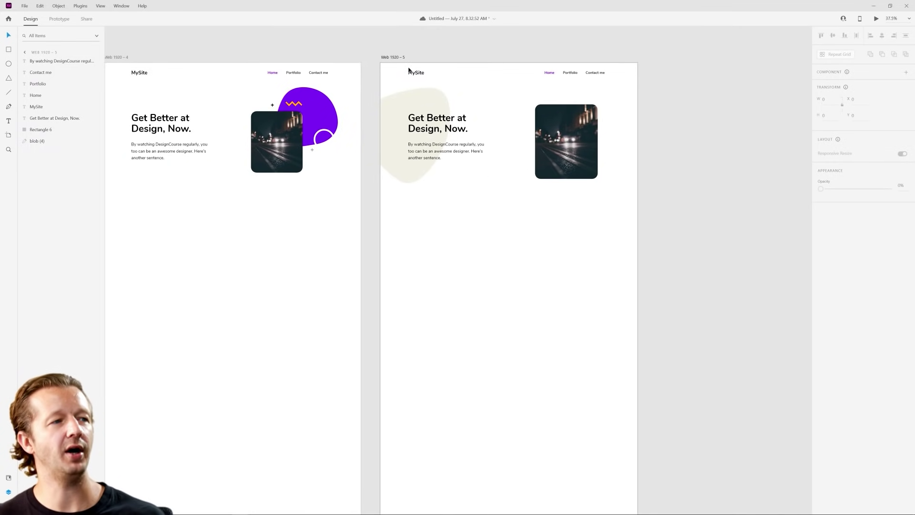
Duplicate the Web 1920 – 5 artboard
click(391, 57)
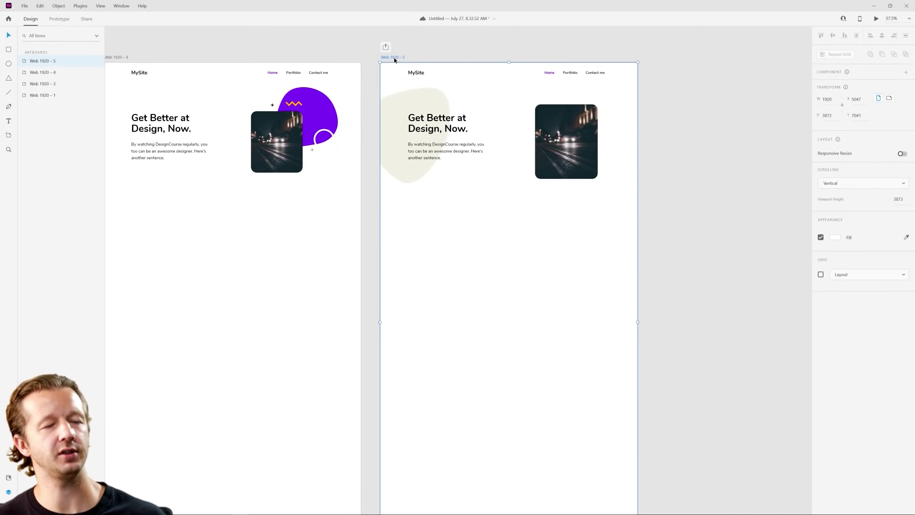
key(ctrl+d)
scroll(351, 191, up, 3)
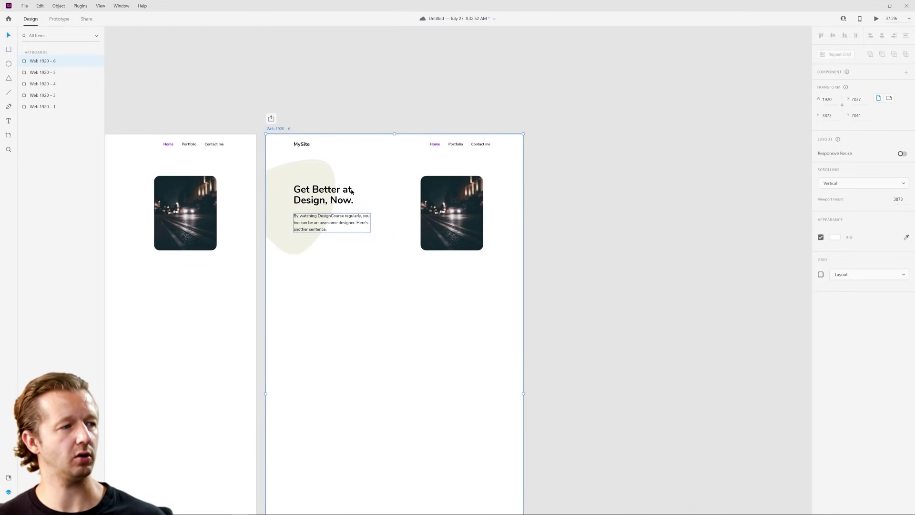
Fill the headline blob on Web 1920 – 6 with the purple sampled from the blob on Web 1920 – 4
click(317, 174)
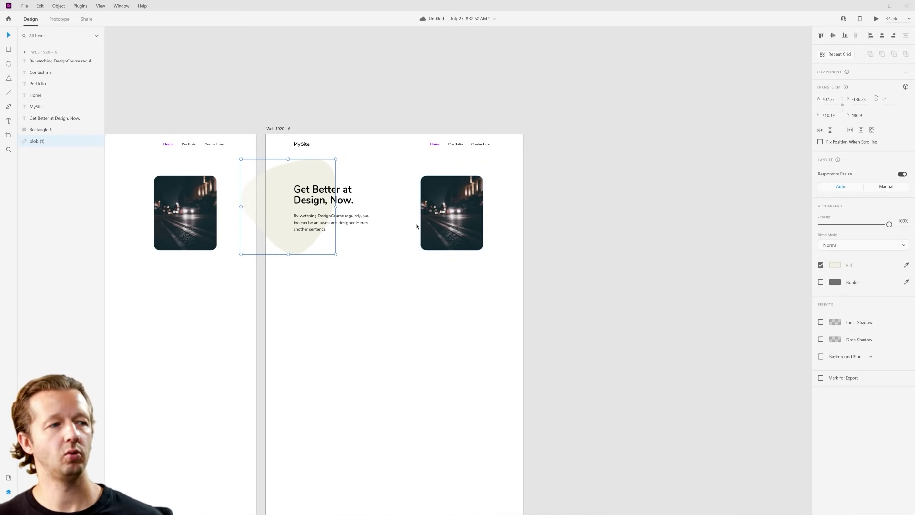
scroll(349, 185, left, 6)
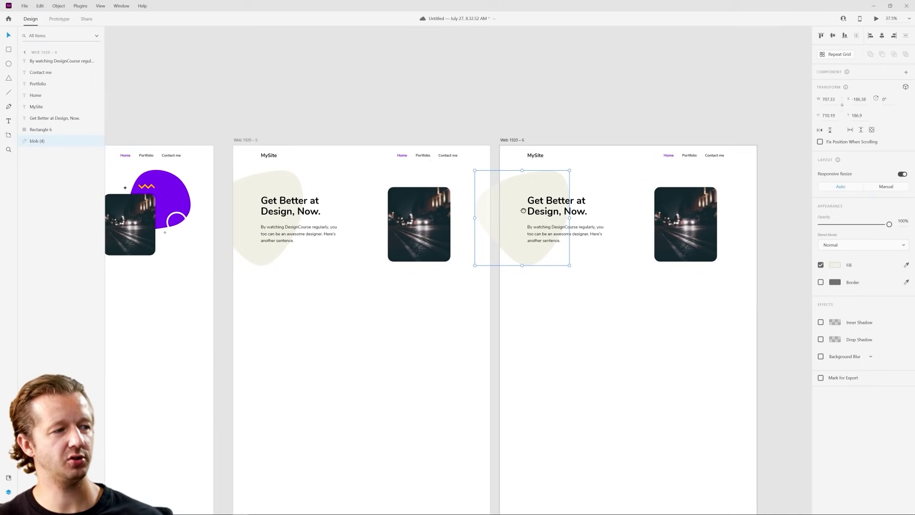
click(217, 197)
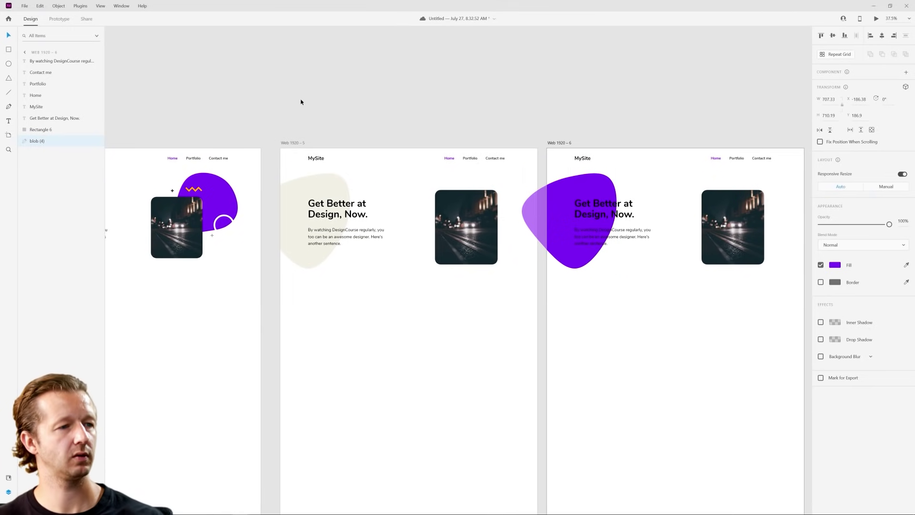
click(300, 100)
Enlarge the purple blob to about 1274 × 1280 and position it over the upper-left corner of the Web 1920 – 6 artboard
drag(629, 181, 447, 184)
drag(511, 182, 520, 110)
click(381, 190)
drag(437, 162, 413, 196)
click(440, 317)
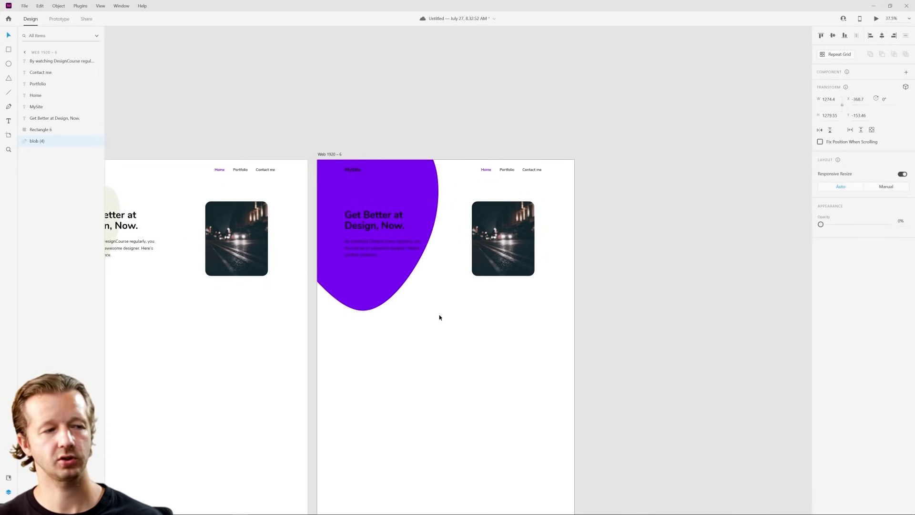
Rotate the purple blob on Web 1920 – 6 to 148° and enlarge it to about 1366 × 1372
click(383, 290)
drag(440, 318, 308, 213)
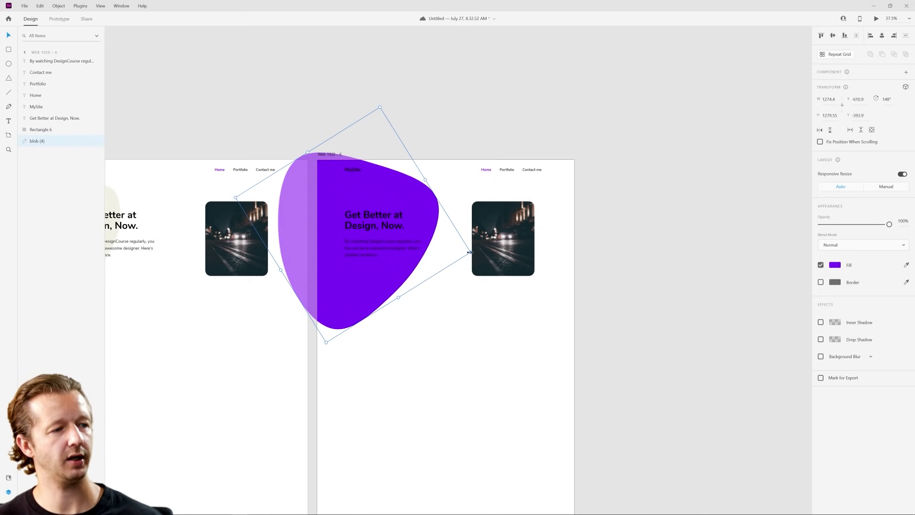
drag(470, 252, 483, 245)
click(694, 256)
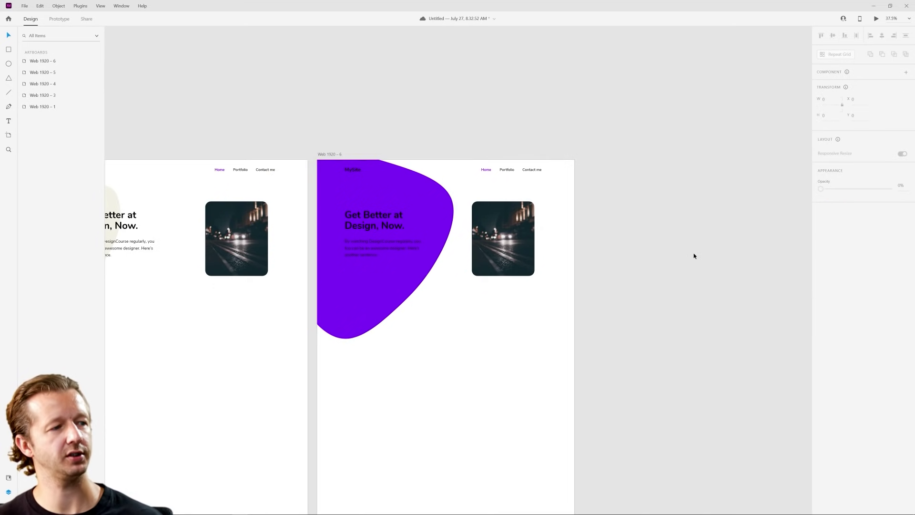
Fill the MySite logo, headline and paragraph over the purple blob with white
scroll(443, 277, up, 3)
click(329, 192)
shift+click(330, 224)
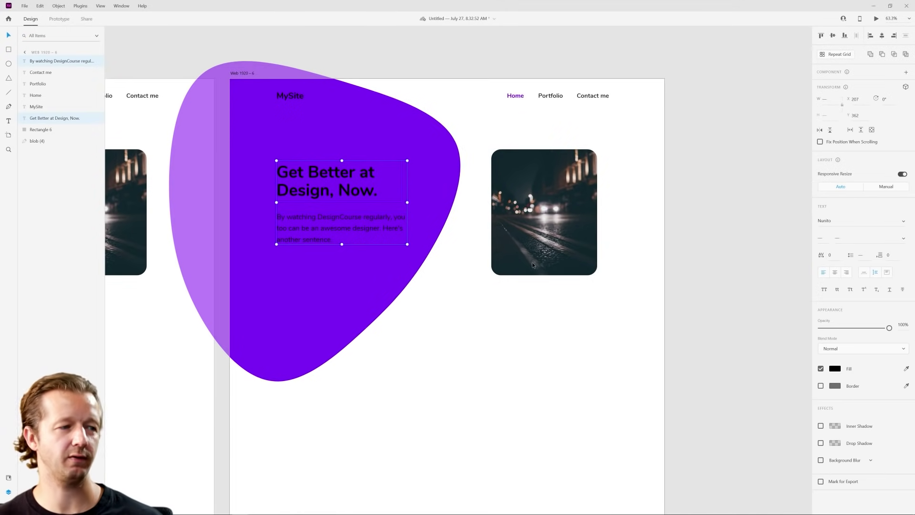
shift+click(290, 94)
click(835, 369)
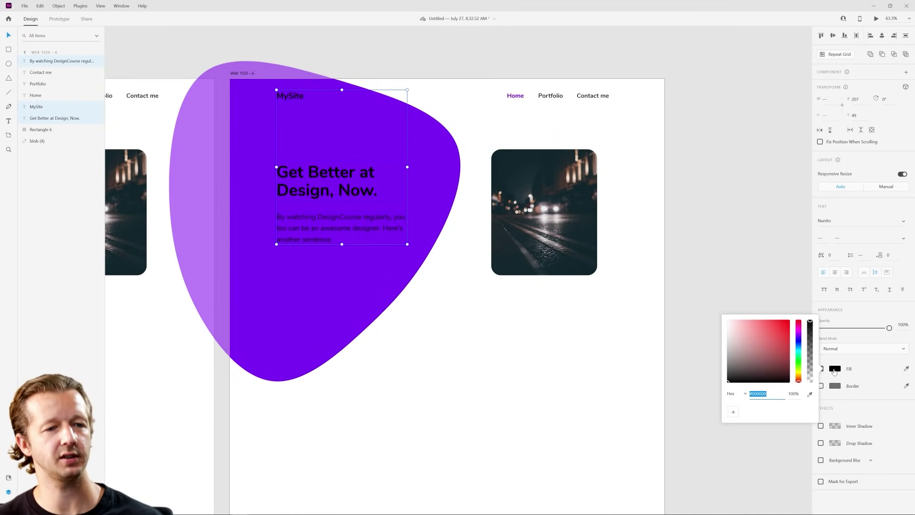
drag(738, 335, 708, 322)
click(548, 363)
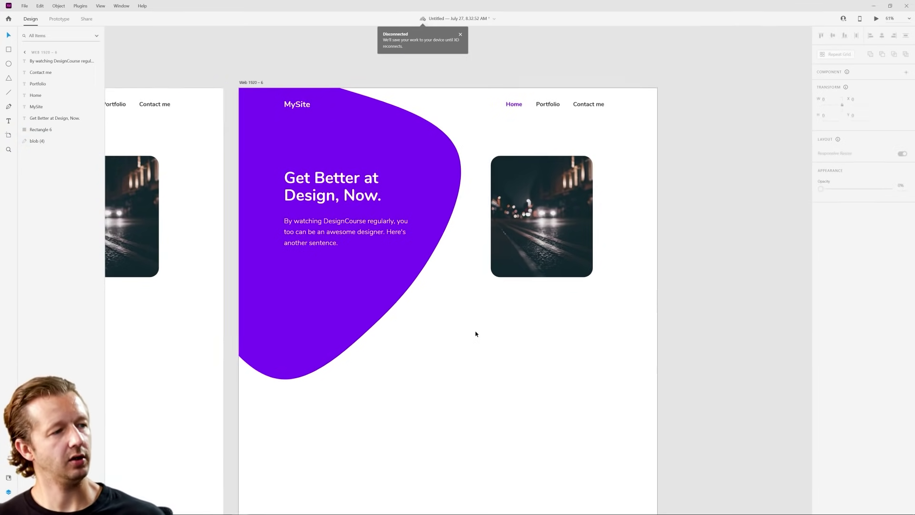
Move the purple blob up and slightly to the right, to about X -518, Y -608 on Web 1920 – 6
scroll(475, 332, down, 2)
scroll(454, 341, up, 3)
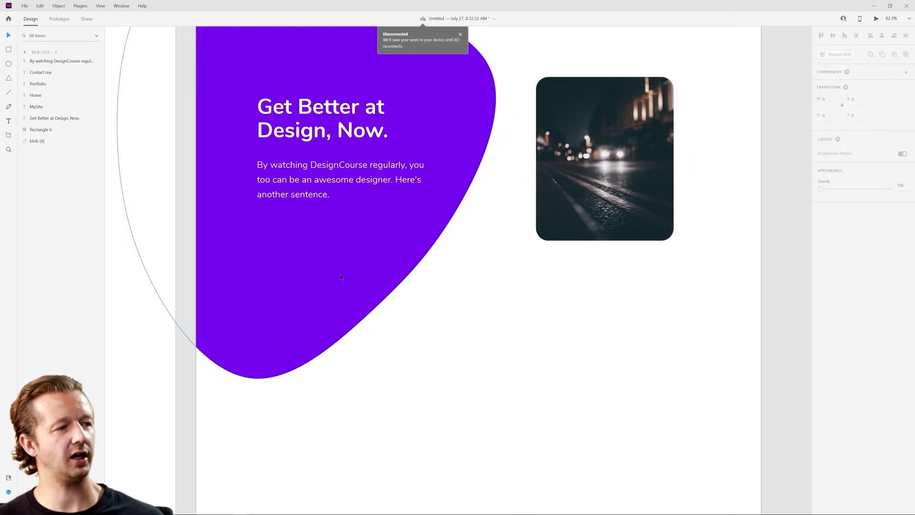
drag(340, 273, 368, 221)
scroll(480, 294, down, 4)
drag(481, 306, 415, 317)
click(414, 322)
scroll(423, 317, up, 5)
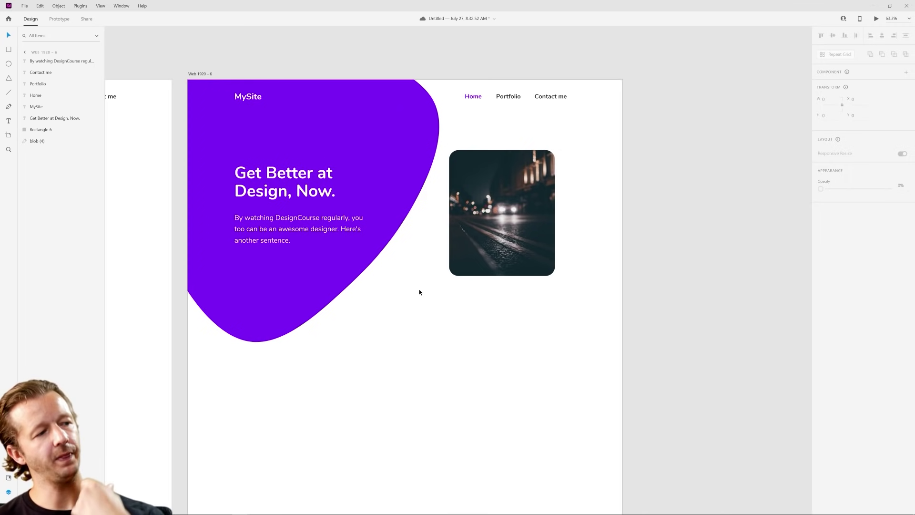
Enlarge the purple blob slightly to about 1390 × 1405
click(314, 302)
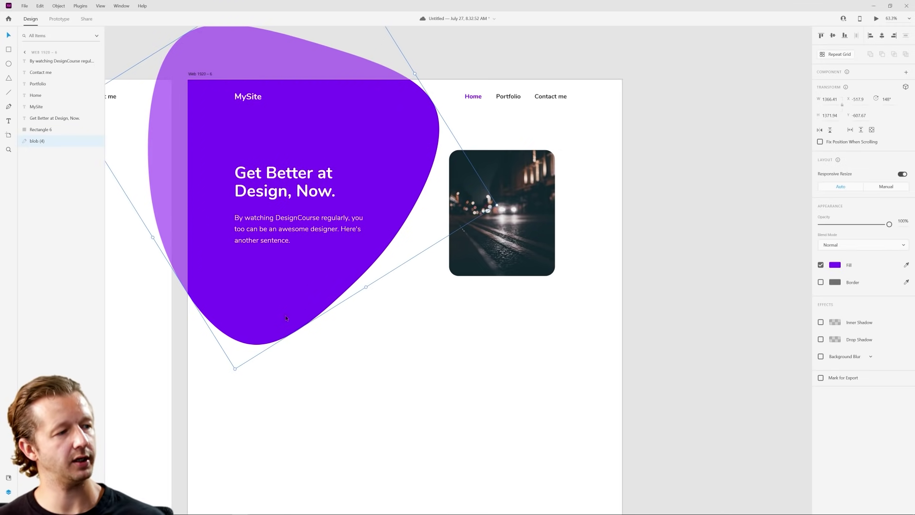
drag(233, 369, 235, 378)
click(466, 364)
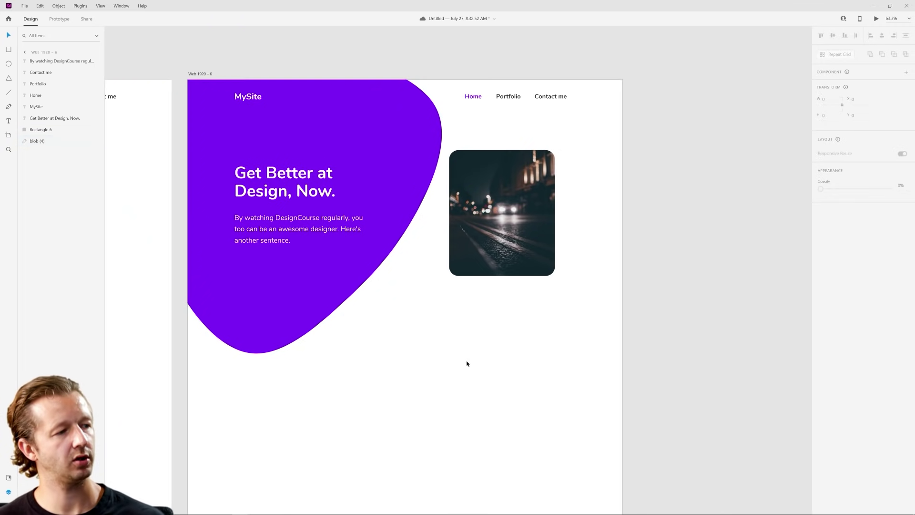
Select the white accent bar, Waves heading and subheadline on Web 1920 – 1 for copying
scroll(421, 341, down, 5)
drag(421, 378, 467, 339)
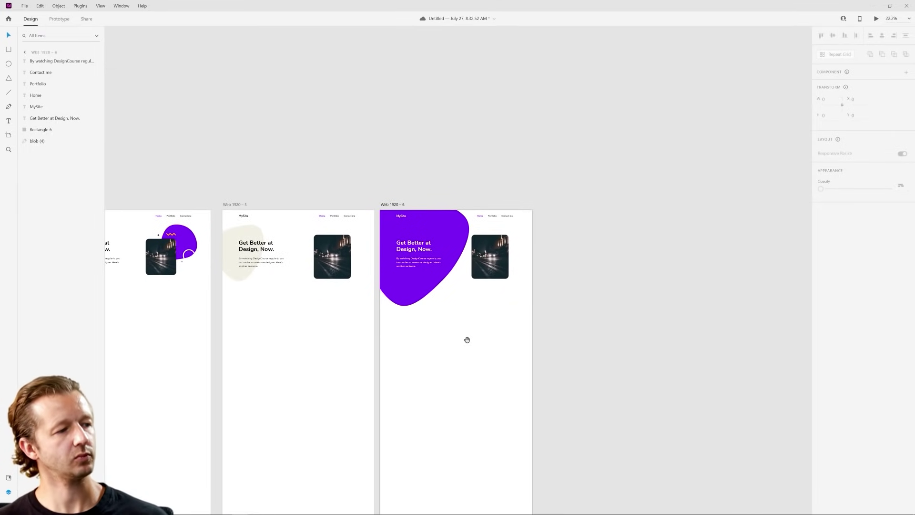
drag(238, 332, 767, 252)
drag(532, 266, 279, 490)
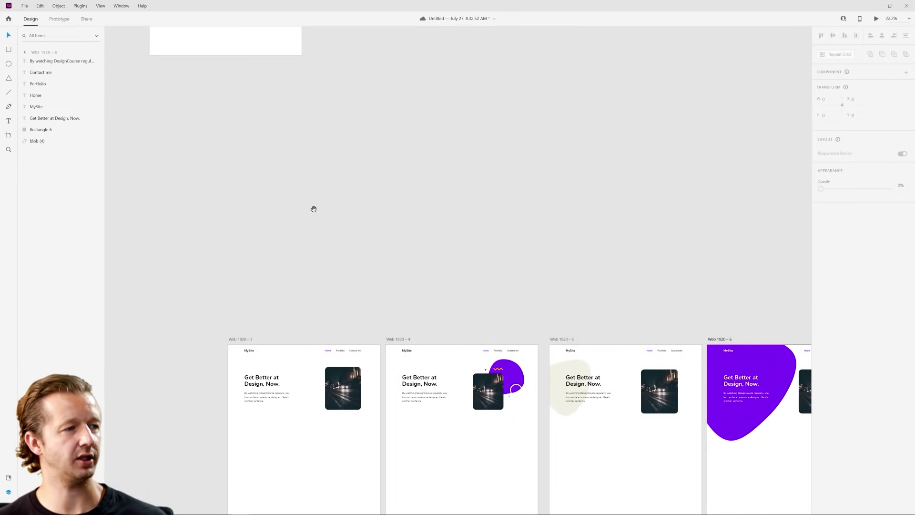
drag(313, 208, 429, 403)
drag(375, 193, 438, 341)
scroll(316, 195, up, 5)
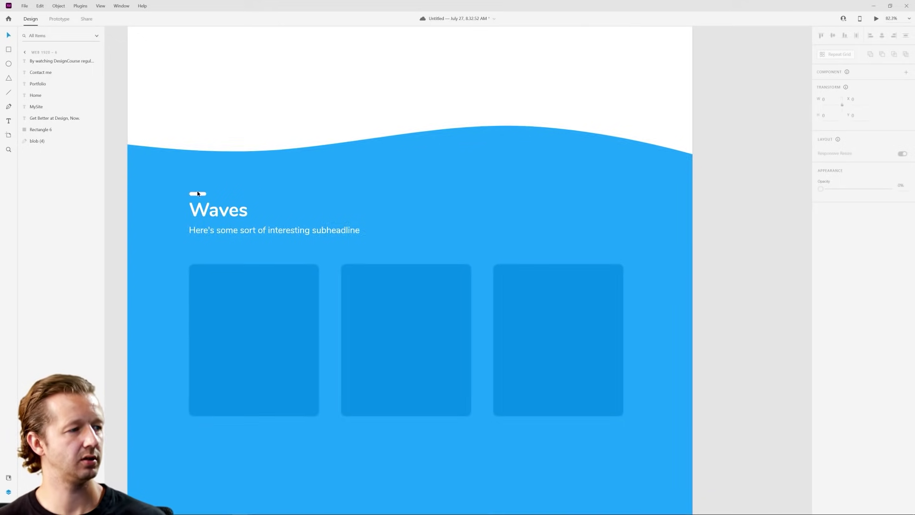
click(199, 194)
shift+click(208, 208)
shift+click(275, 231)
Paste the copied bar, Waves heading and subheadline into Web 1920 – 6 and place them in the lower part of the purple blob
scroll(462, 269, down, 12)
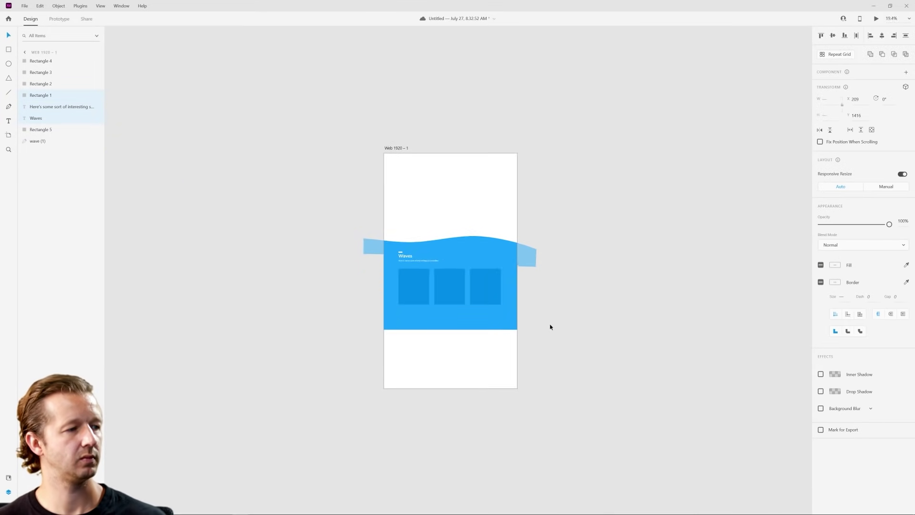
drag(721, 359, 173, 126)
drag(388, 289, 449, 161)
scroll(406, 318, up, 5)
drag(340, 296, 396, 325)
drag(370, 283, 403, 324)
key(ctrl+v)
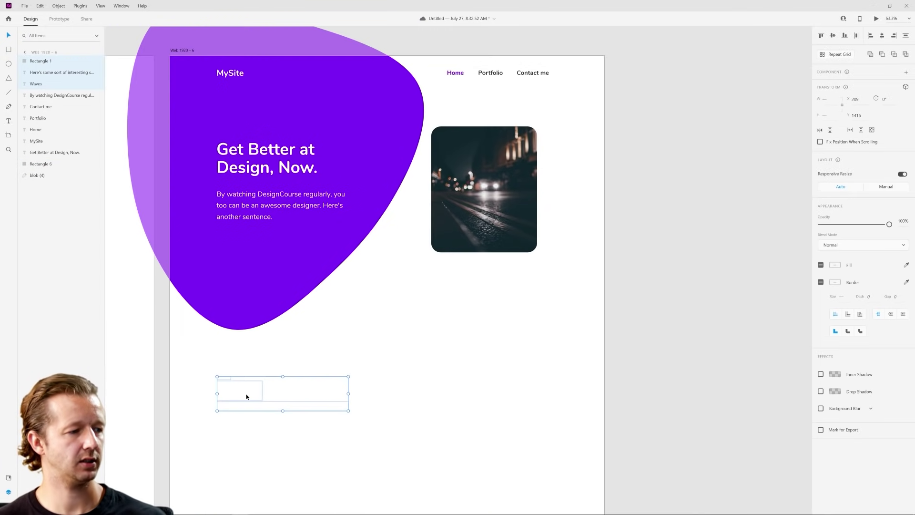
drag(246, 397, 242, 292)
Delete the pasted subheadline below the Waves heading
click(315, 328)
click(282, 302)
key(Delete)
Reduce the font size of the white Waves heading to 40
click(250, 287)
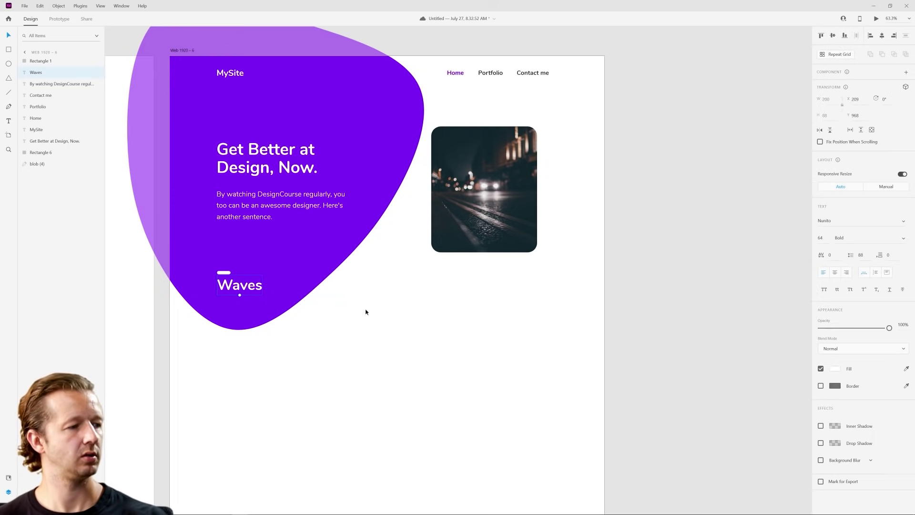
click(820, 240)
key(Down)
key(Down)
key(Down)
key(Down)
key(Down)
key(Down)
key(Down)
key(Down)
key(Down)
key(Down)
key(Down)
key(Down)
key(Down)
key(Down)
key(Down)
key(Down)
key(Down)
key(Down)
key(Down)
key(Down)
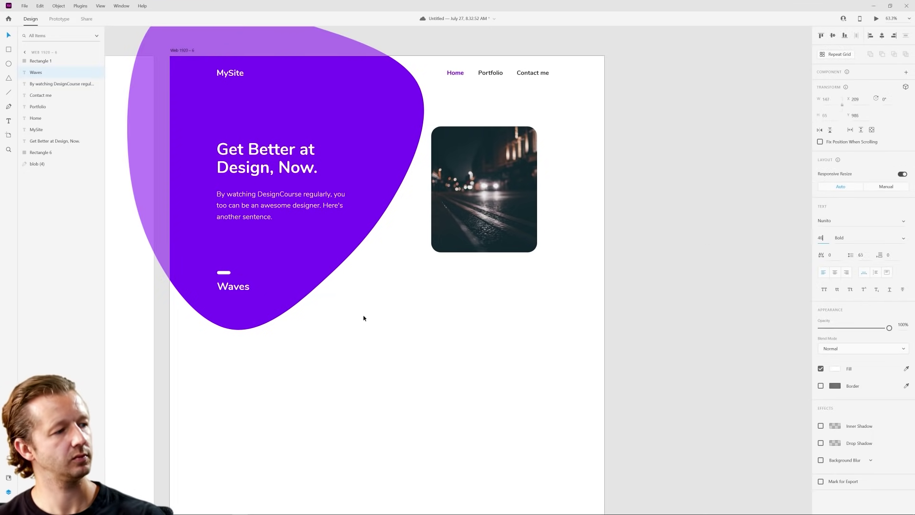
click(364, 317)
Nudge the white accent bar down, closer to the Waves heading
click(227, 275)
click(226, 273)
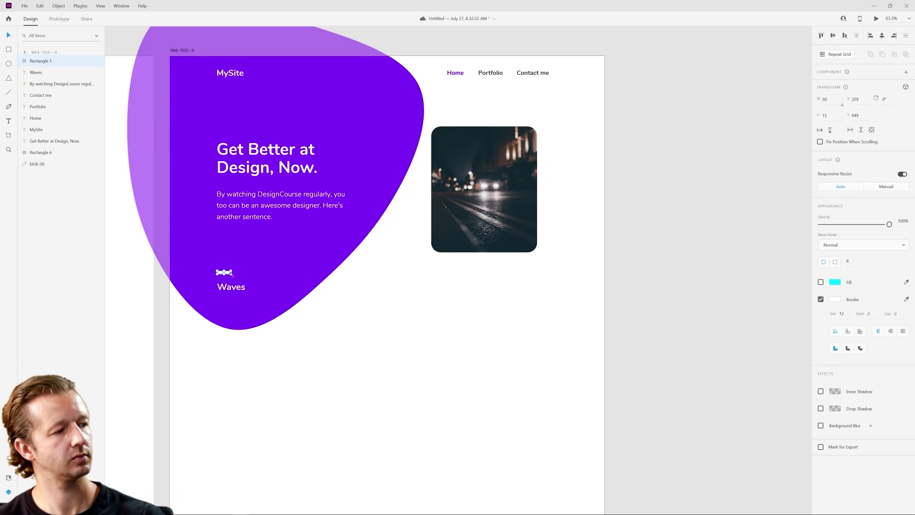
key(Down)
key(Down)
key(Down)
click(300, 364)
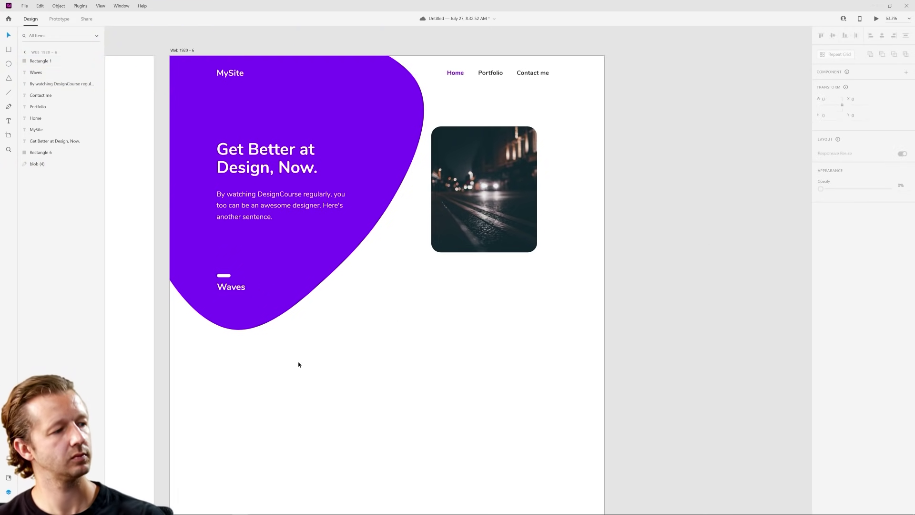
Move the white bar and Waves heading together further down inside the purple blob
drag(313, 359, 282, 260)
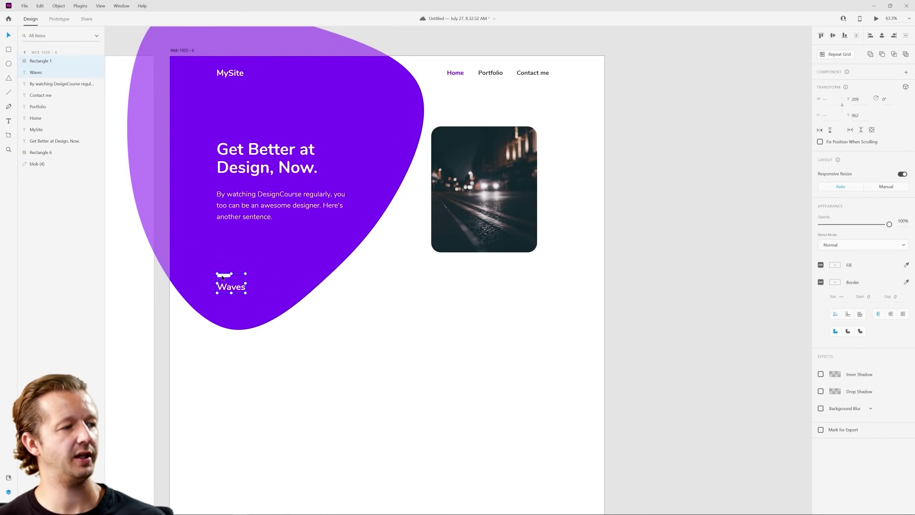
drag(222, 276, 222, 290)
click(407, 338)
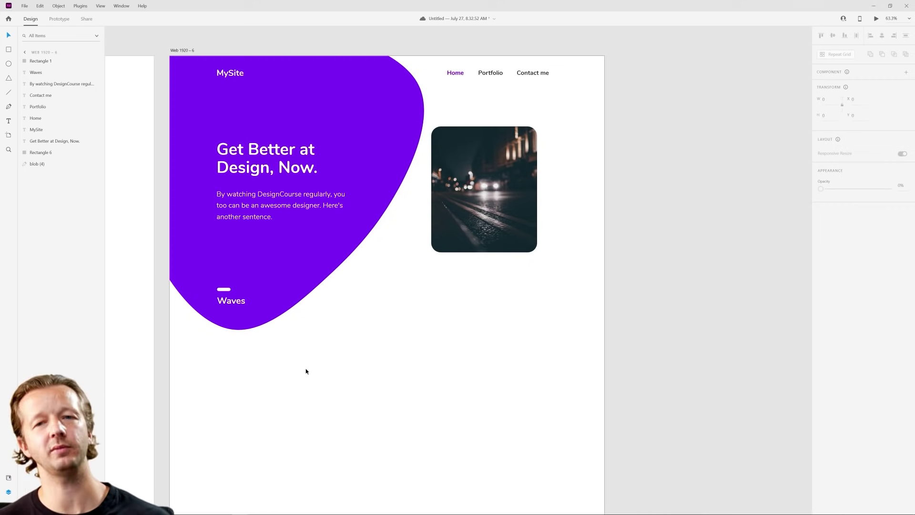
Paste a second Waves heading with a purple bar, two lorem ipsum paragraphs and a vertical divider below the hero on Web 1920 – 6
scroll(400, 317, down, 6)
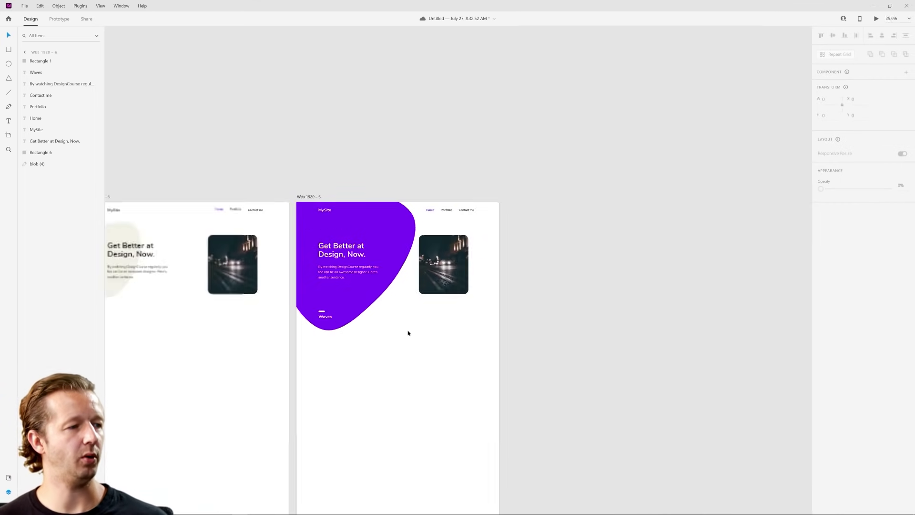
click(358, 251)
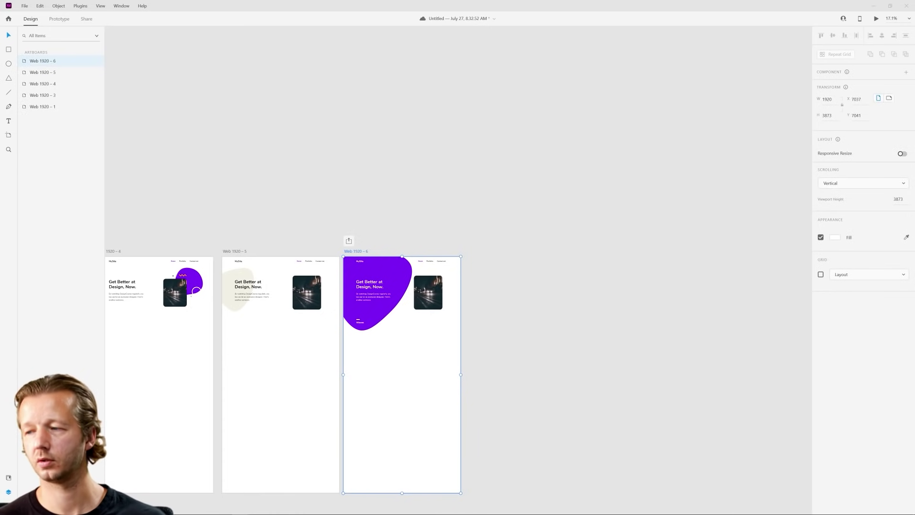
click(380, 349)
scroll(382, 343, up, 5)
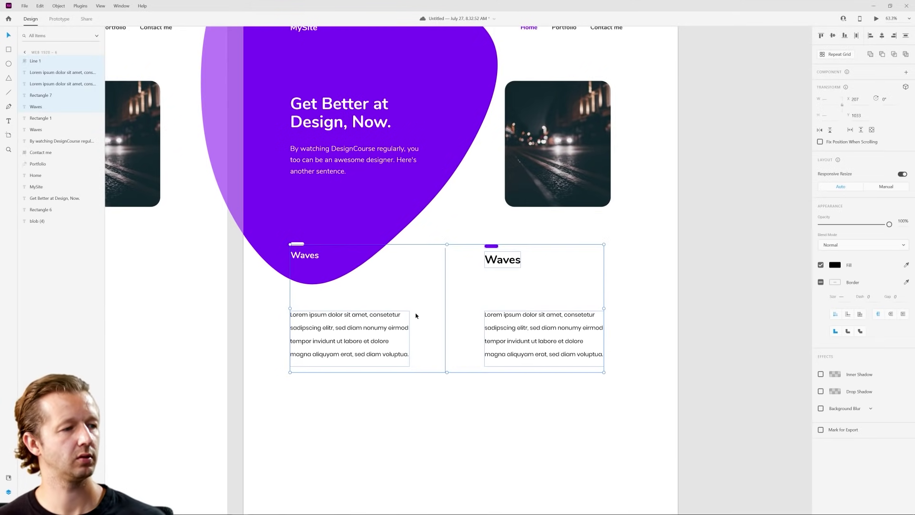
click(471, 376)
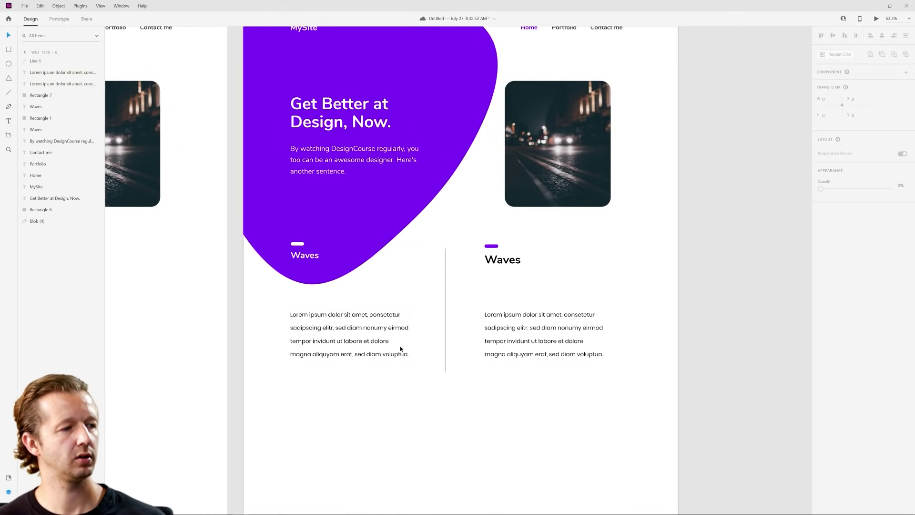
Set the font size of the black Waves heading to 40 to match the white one
click(492, 261)
click(314, 257)
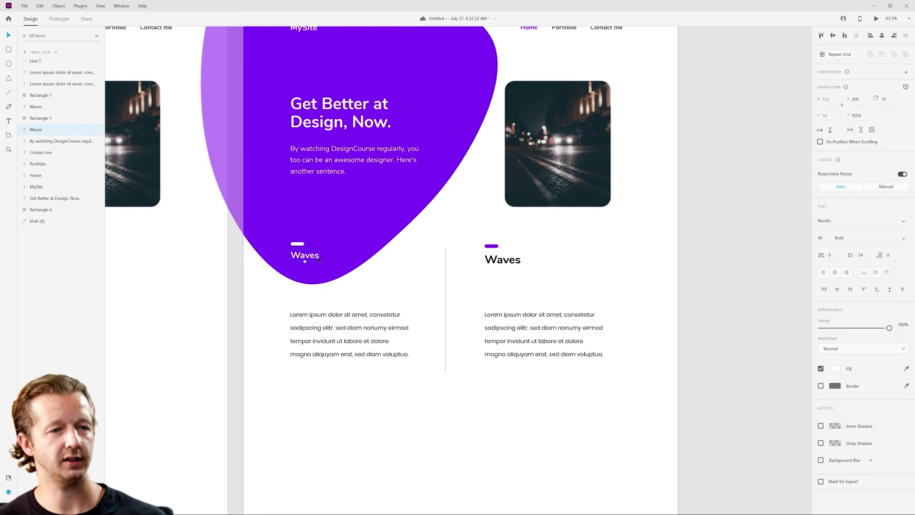
click(486, 263)
click(824, 238)
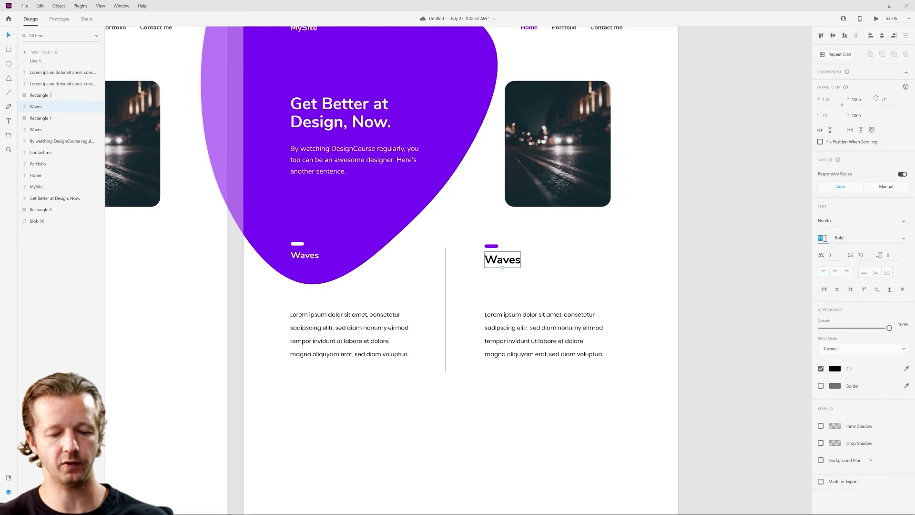
text(40)
key(Return)
click(456, 451)
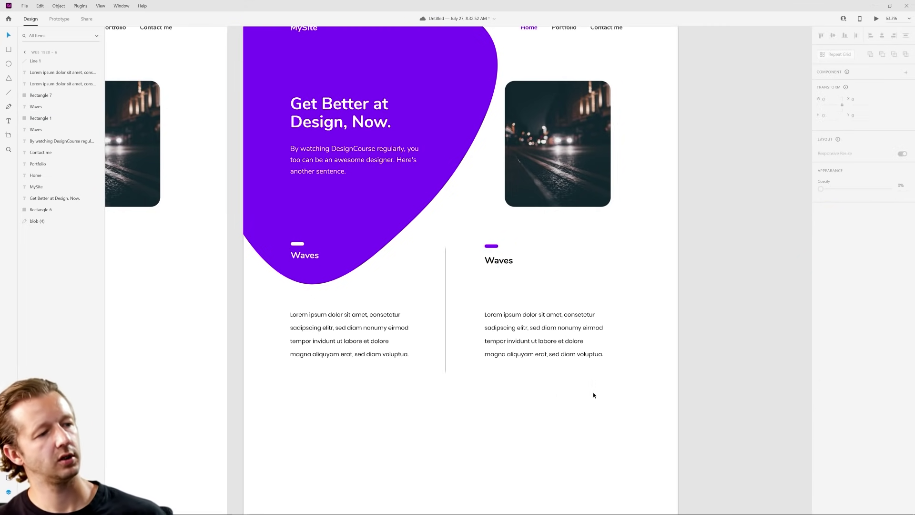
Move the street photo left so its edge aligns with the black Waves heading and it overlaps the blob
scroll(592, 394, down, 5)
scroll(586, 328, up, 3)
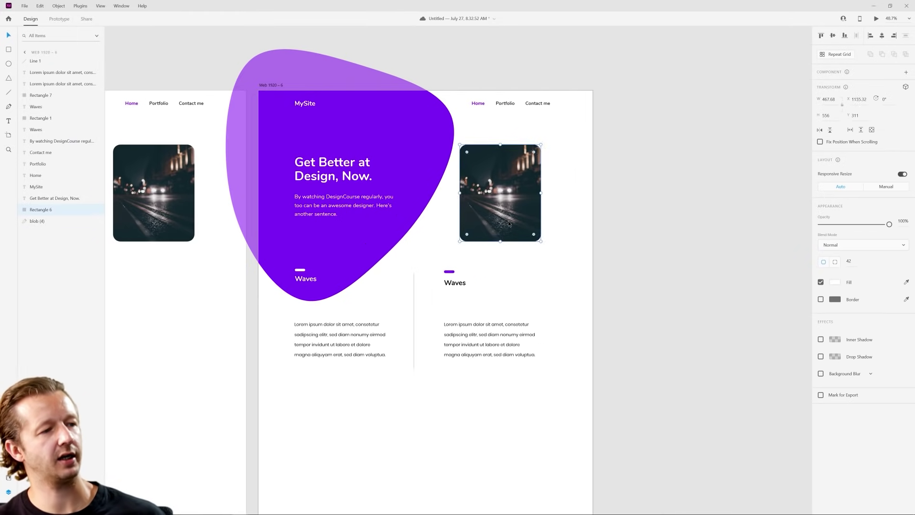
drag(508, 221, 525, 241)
click(628, 234)
scroll(508, 296, down, 1)
scroll(479, 266, up, 3)
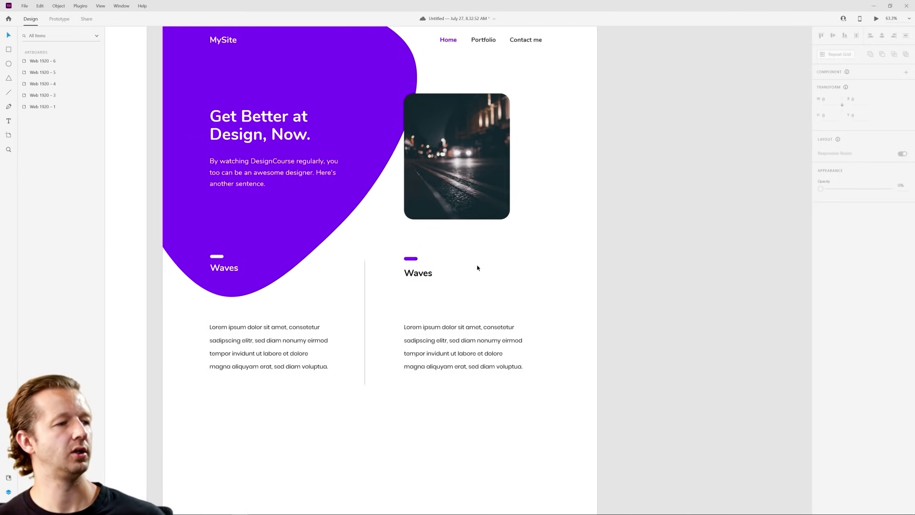
scroll(560, 260, down, 3)
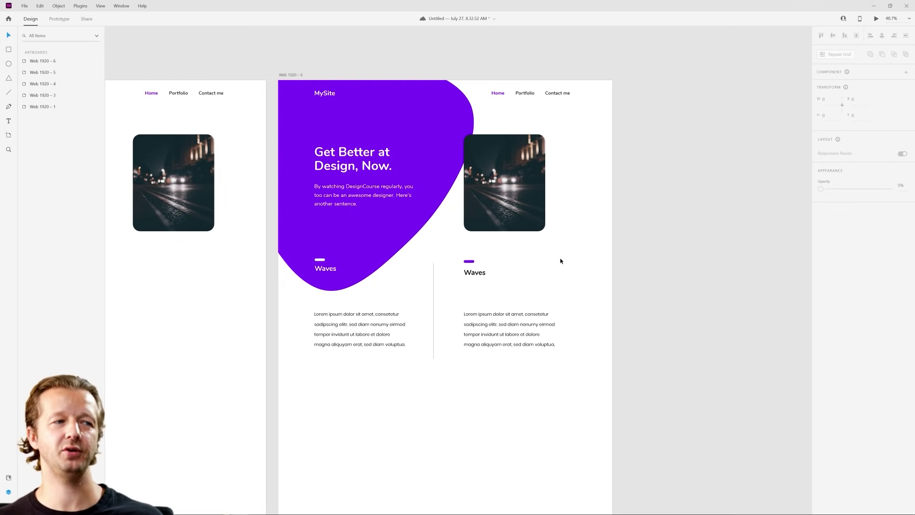
Duplicate the Web 1920 – 6 artboard
click(293, 75)
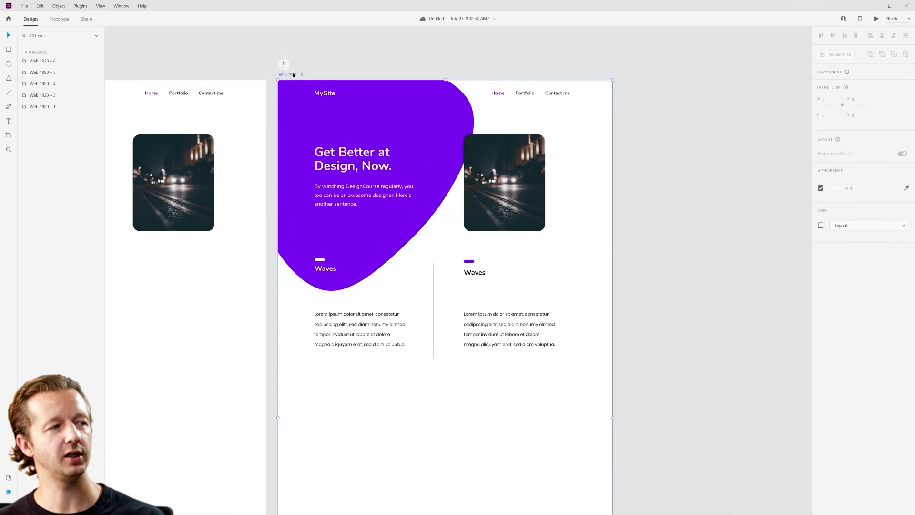
key(ctrl+d)
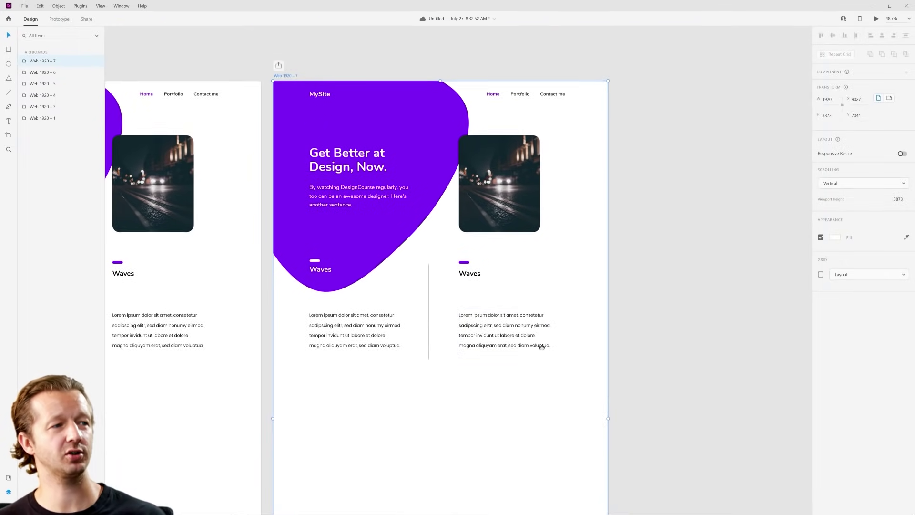
click(633, 302)
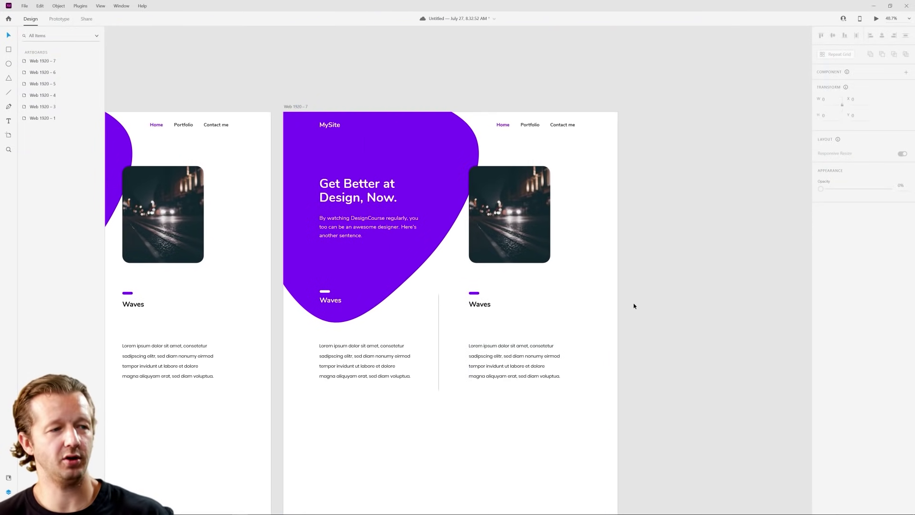
Duplicate the purple blob twice on the Web 1920 – 7 artboard
click(413, 268)
key(ctrl+d)
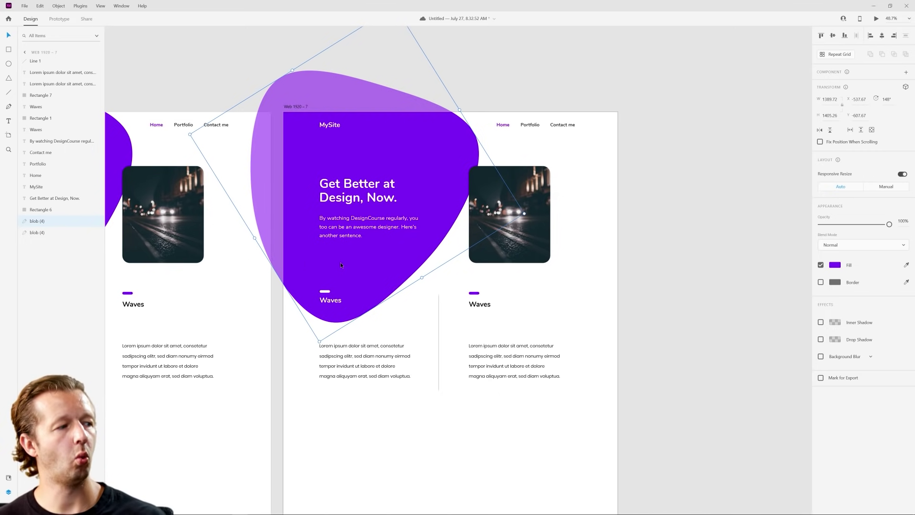
key(ctrl+d)
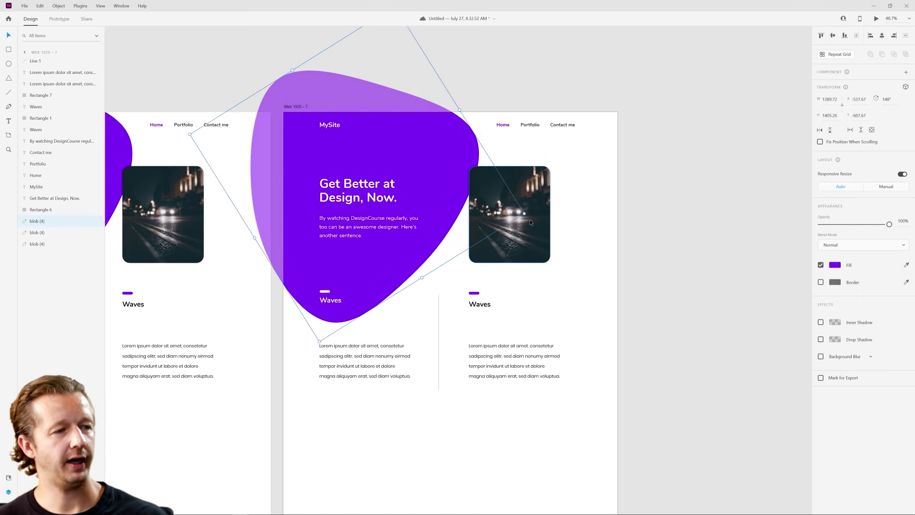
Move the topmost blob copy on Web 1920 – 7 down over the Waves section and rotate it to 224°
drag(526, 216, 380, 358)
drag(421, 278, 427, 455)
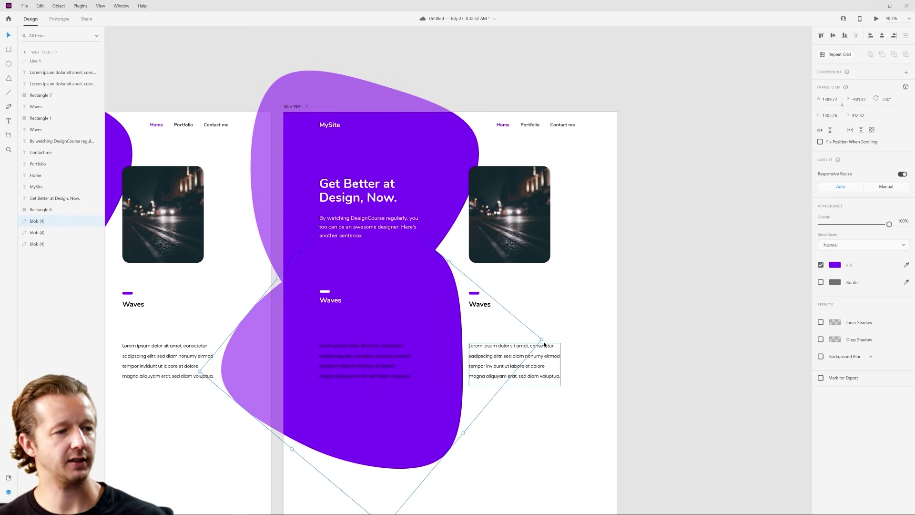
drag(543, 349, 642, 330)
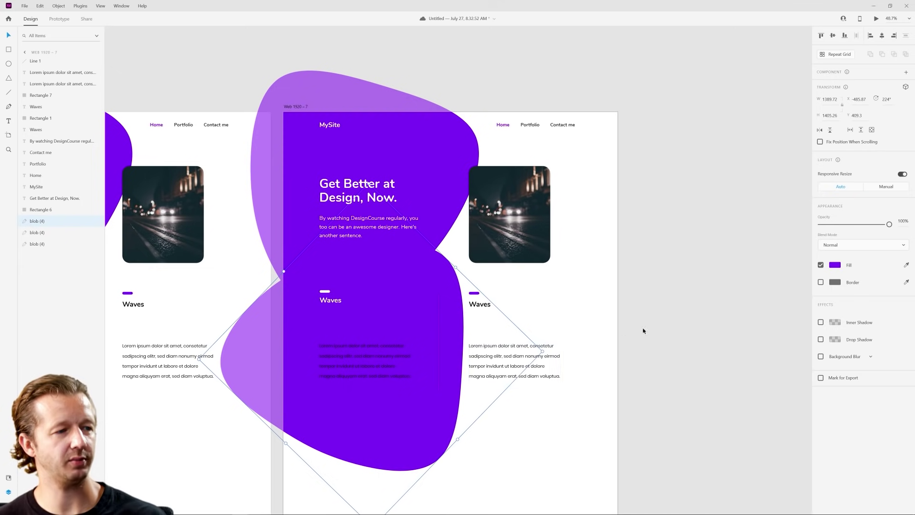
Fill the rotated blob copy with a darker purple and shift it straight down to Y 495.3
click(834, 265)
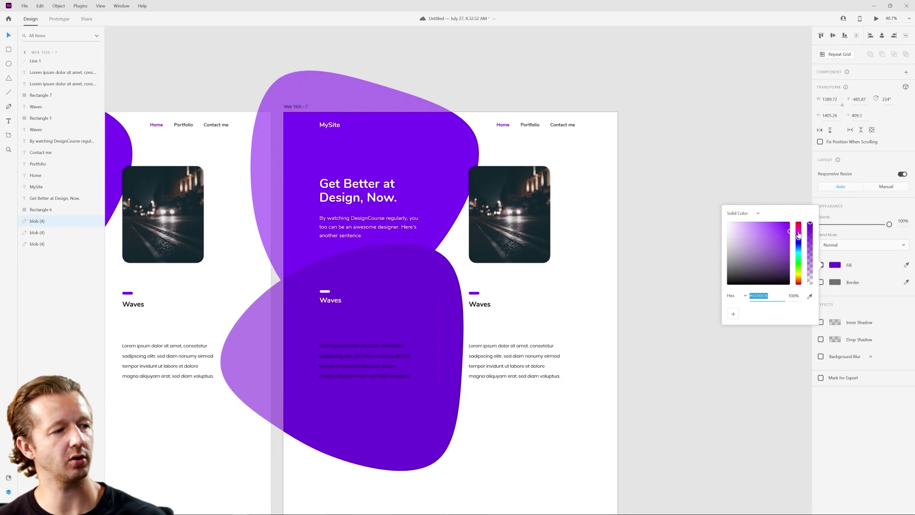
click(561, 329)
drag(439, 295, 438, 309)
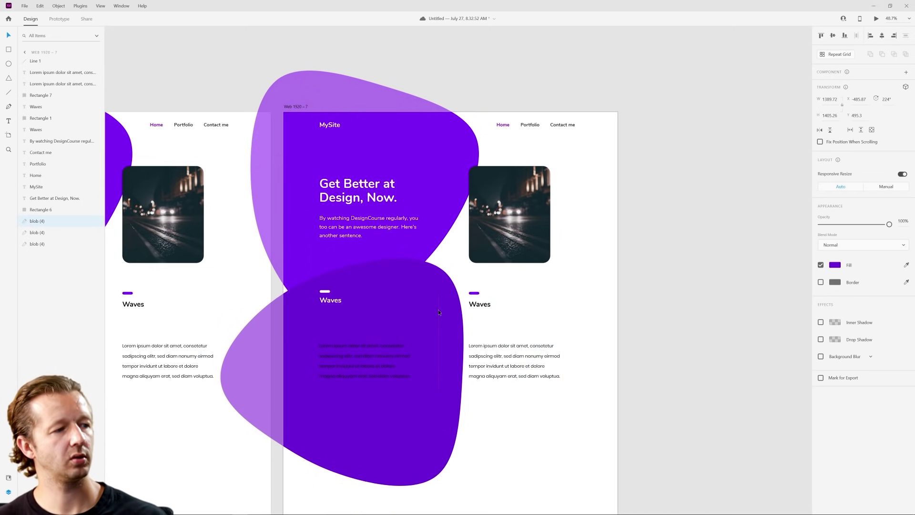
Intersect the rotated blob with the middle blob copy and fill the overlap with a darker purple
shift+click(443, 218)
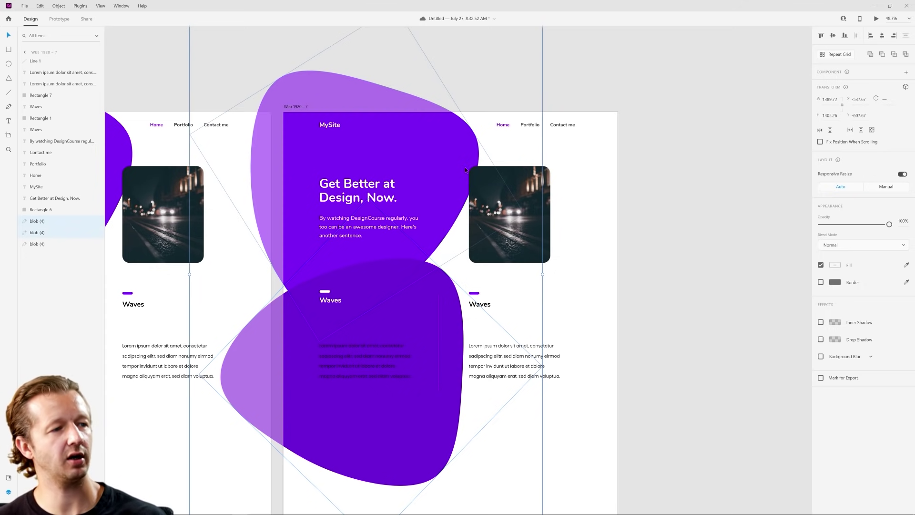
click(894, 56)
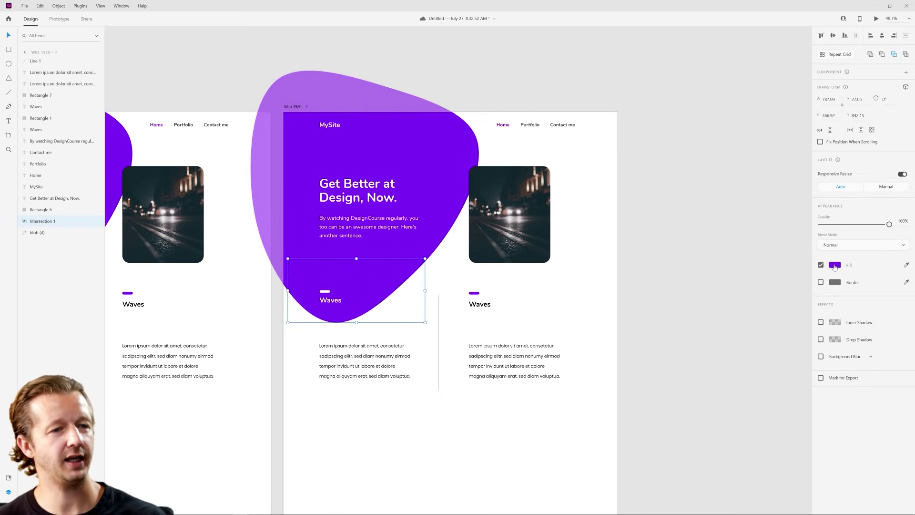
click(834, 266)
drag(799, 230, 804, 235)
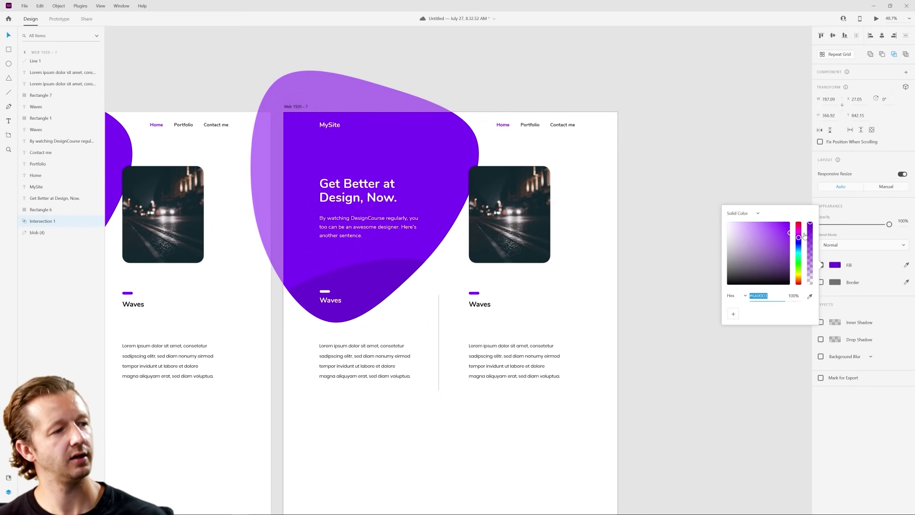
click(612, 370)
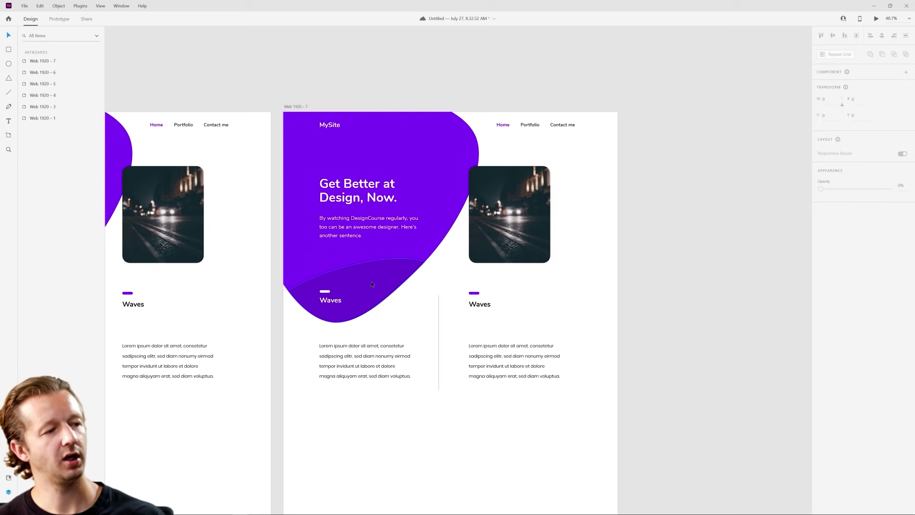
Examine the layered blob on Web 1920 – 7 up close and compare it with the neighbouring artboards
click(456, 276)
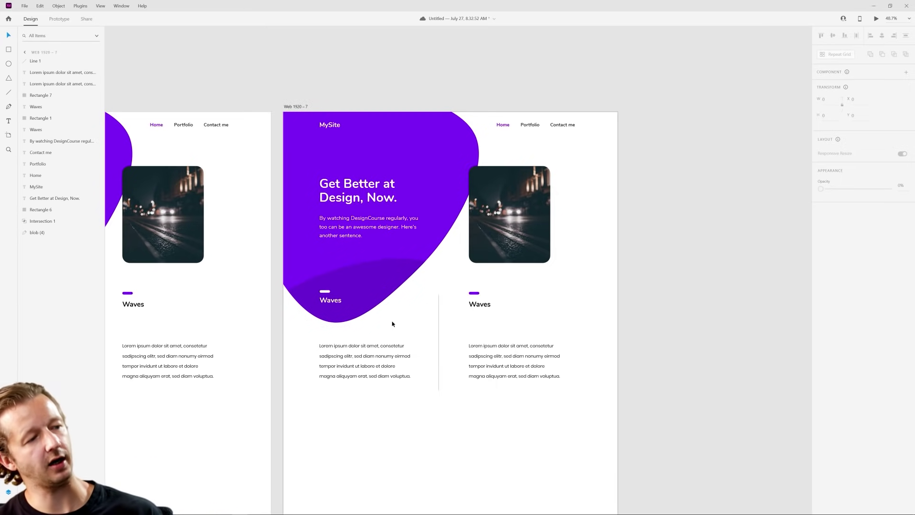
scroll(319, 313, up, 5)
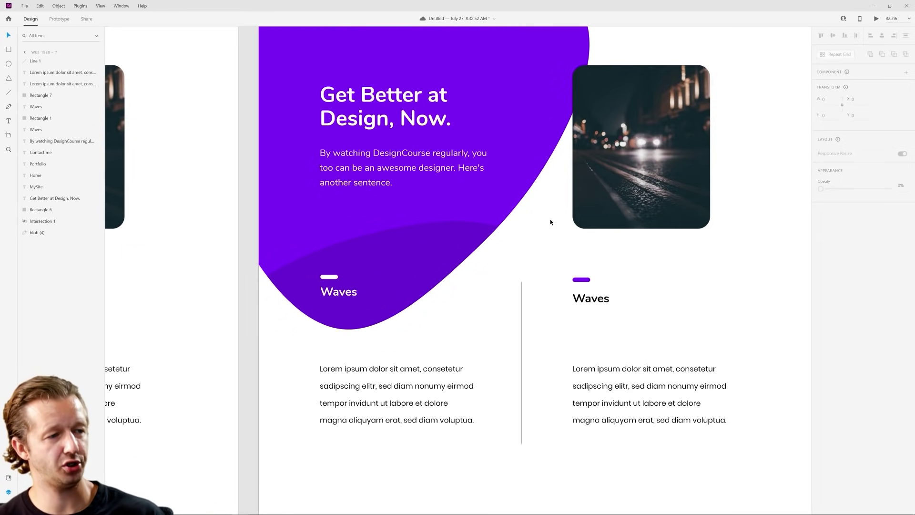
scroll(541, 227, down, 10)
scroll(536, 266, up, 10)
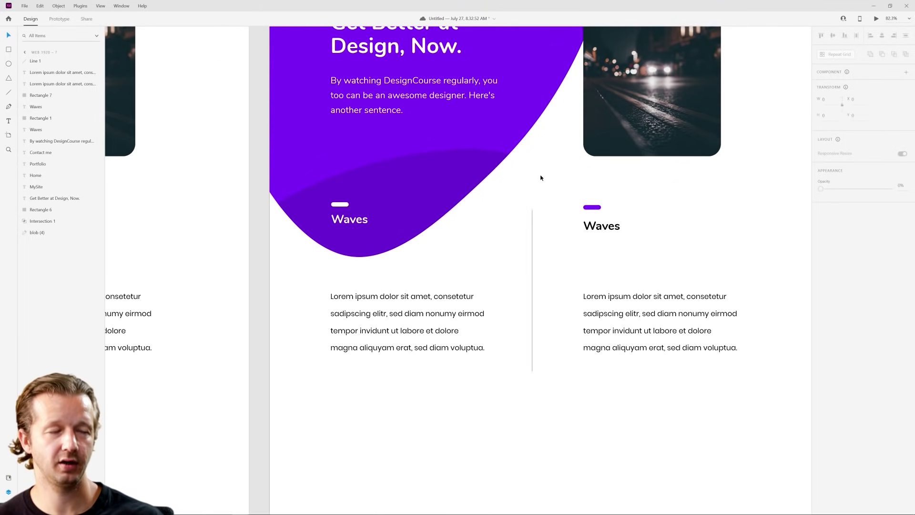
scroll(540, 177, down, 8)
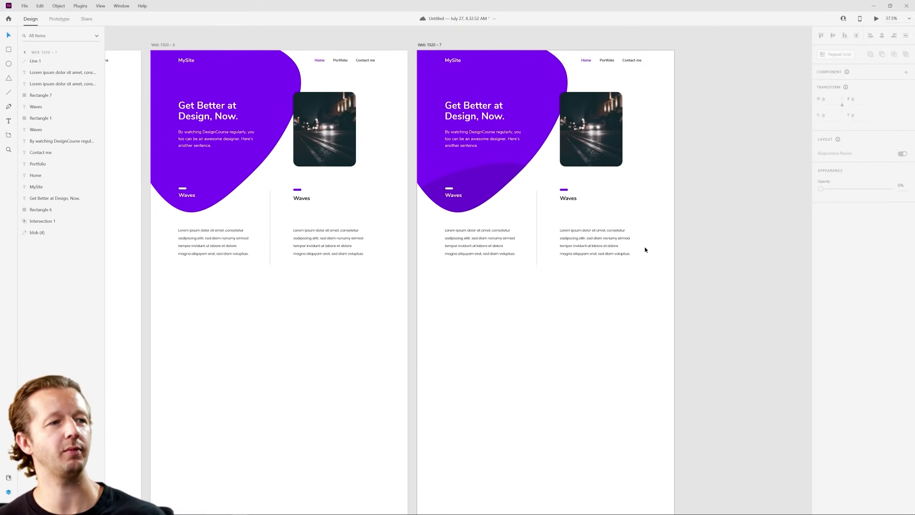
scroll(662, 186, up, 3)
scroll(625, 210, down, 8)
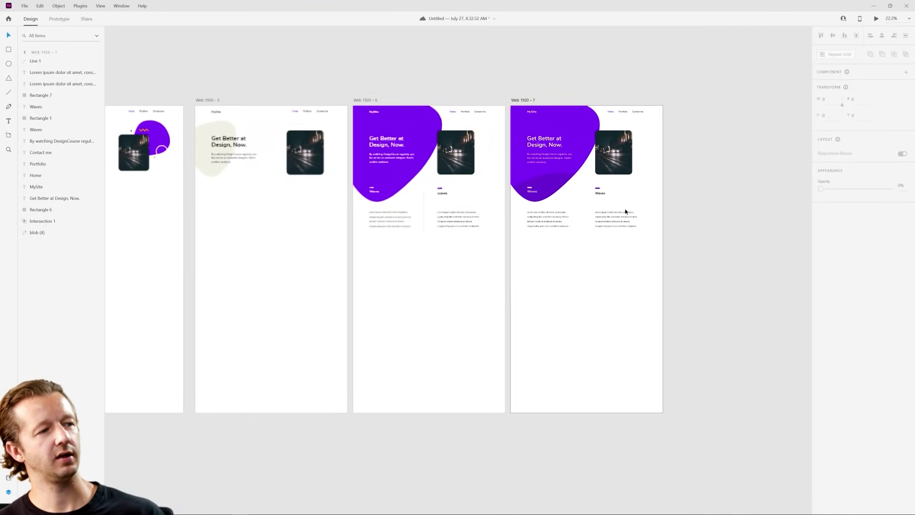